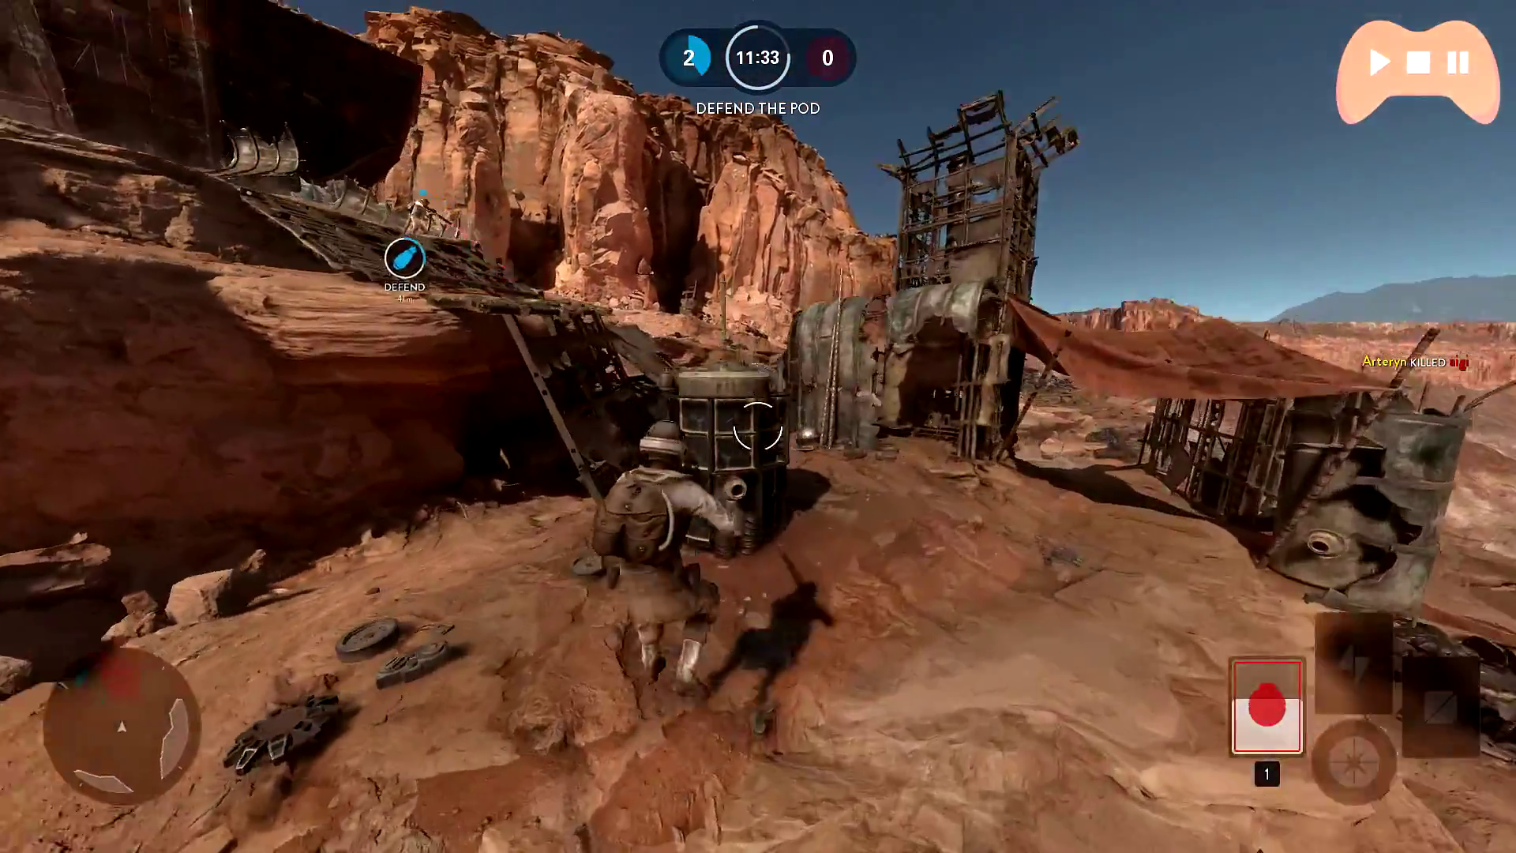
Hold W to run the soldier around the pod in the Defend the Pod match.
{"action": "key", "text": "w"}
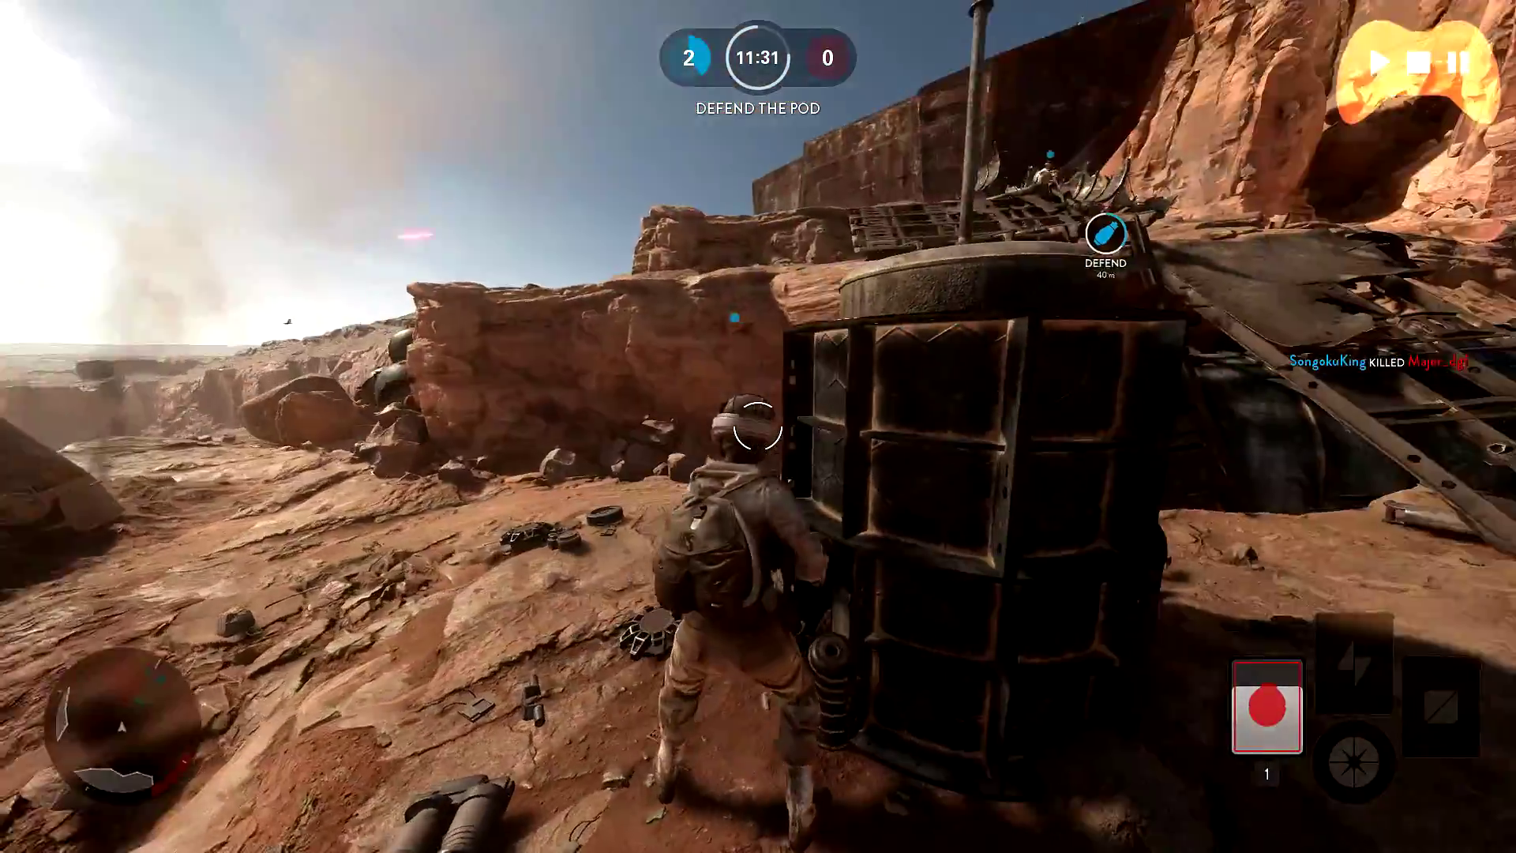
{"action": "key", "text": "w"}
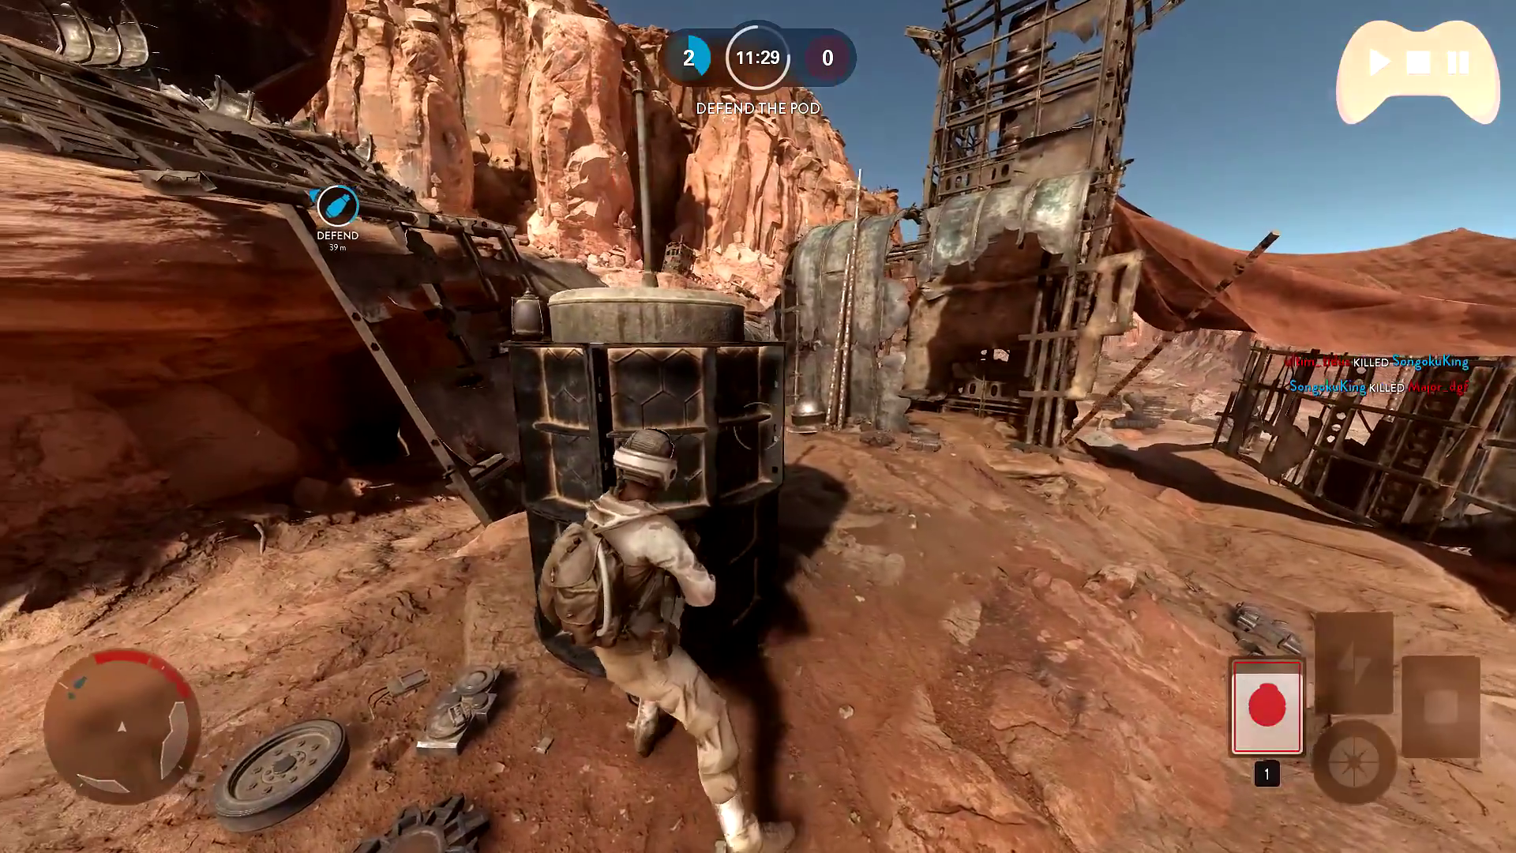
{"action": "key", "text": "w"}
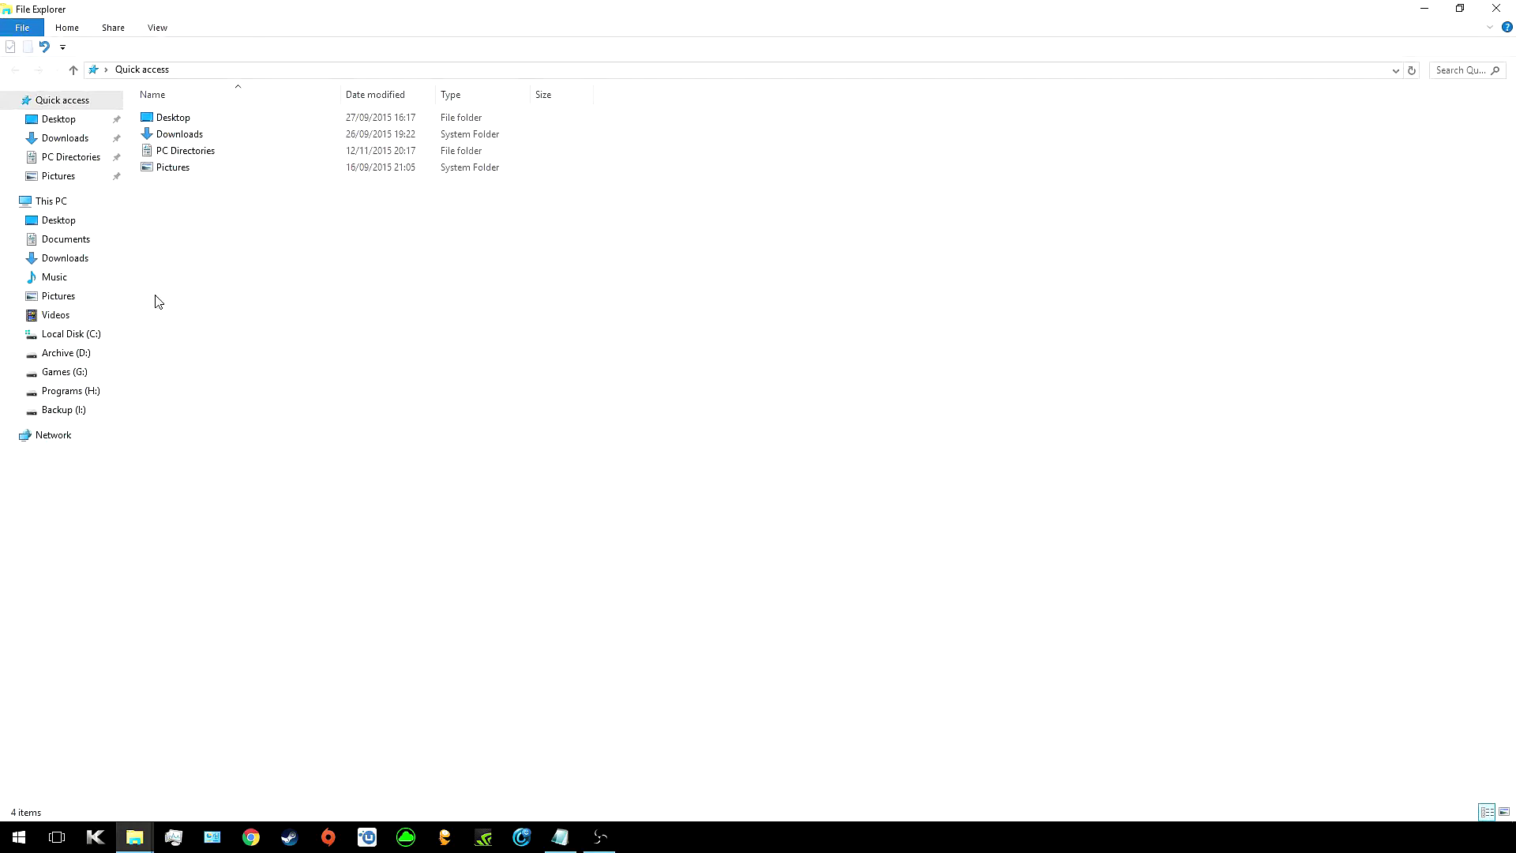
Navigate to C:\Program Files\Sony\Vegas Pro 13.0\Script Menu in File Explorer.
{"action": "left_click", "coordinate": [71, 333]}
{"action": "double_click", "coordinate": [185, 267]}
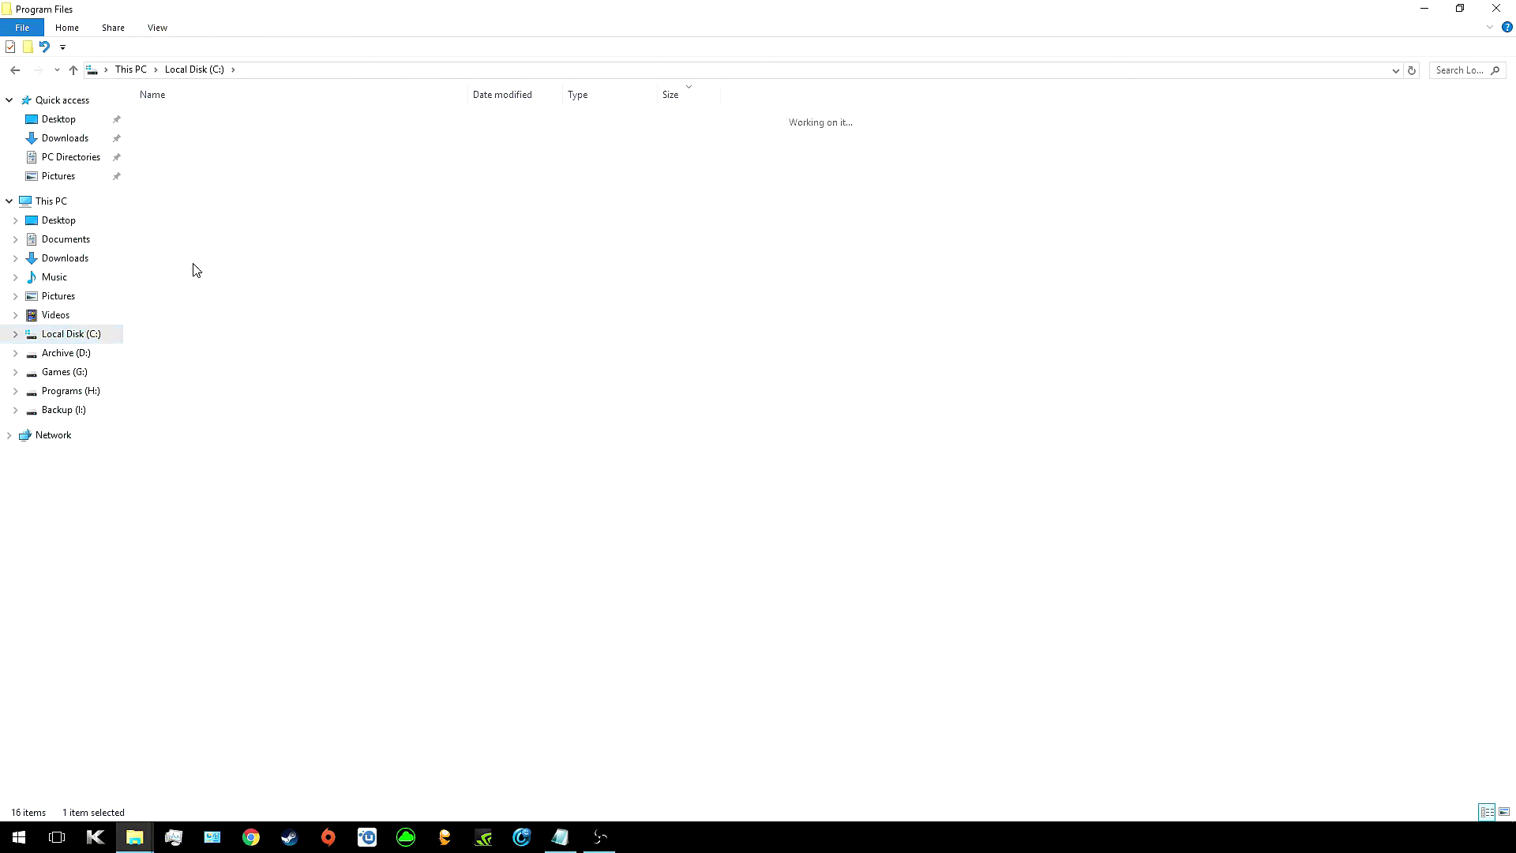
{"action": "left_click", "coordinate": [1453, 68]}
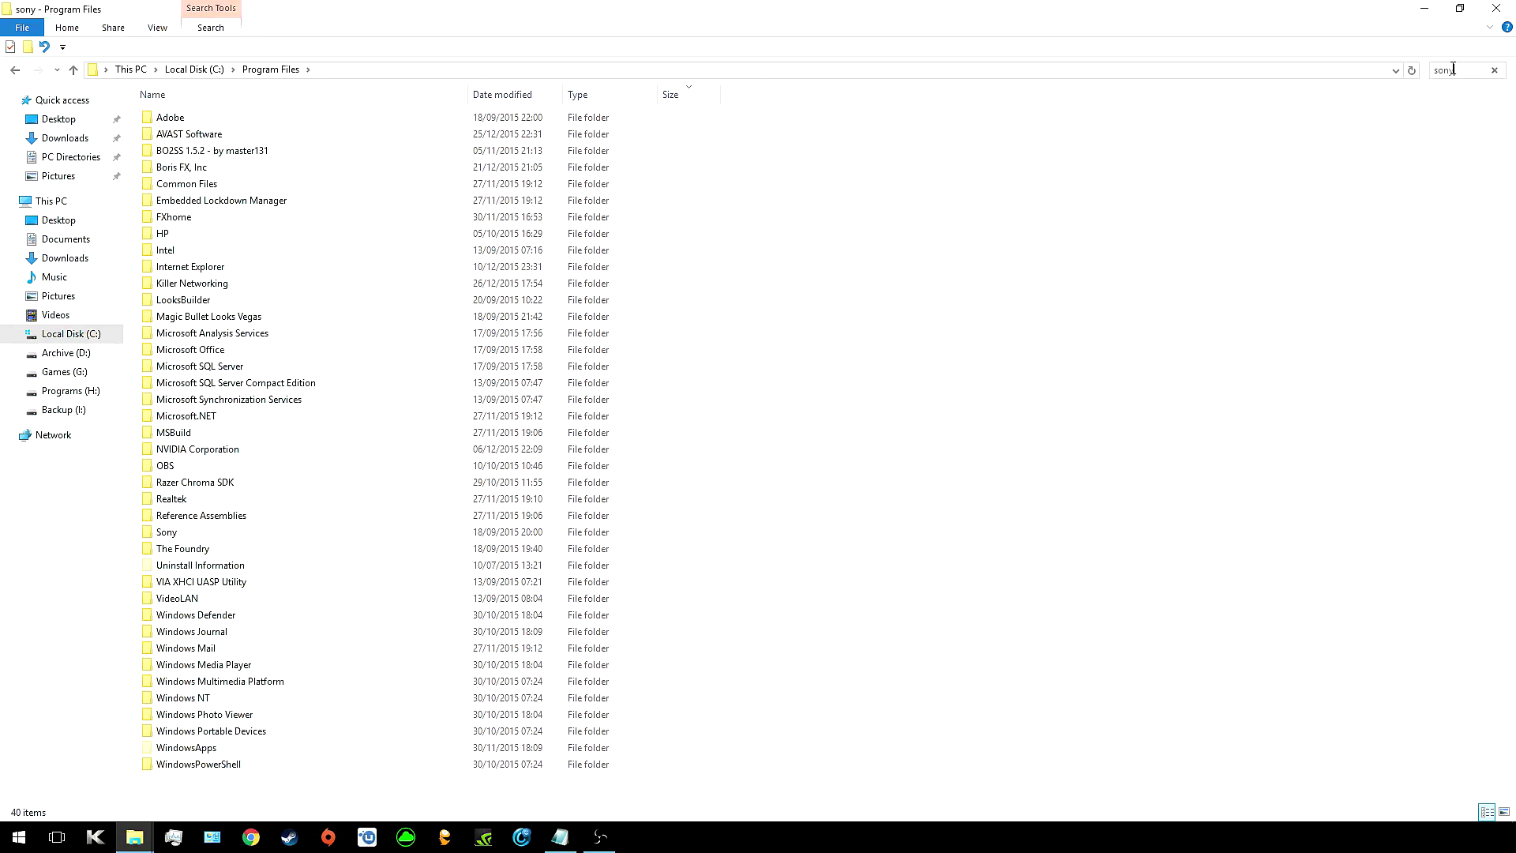
{"action": "type", "text": "sony"}
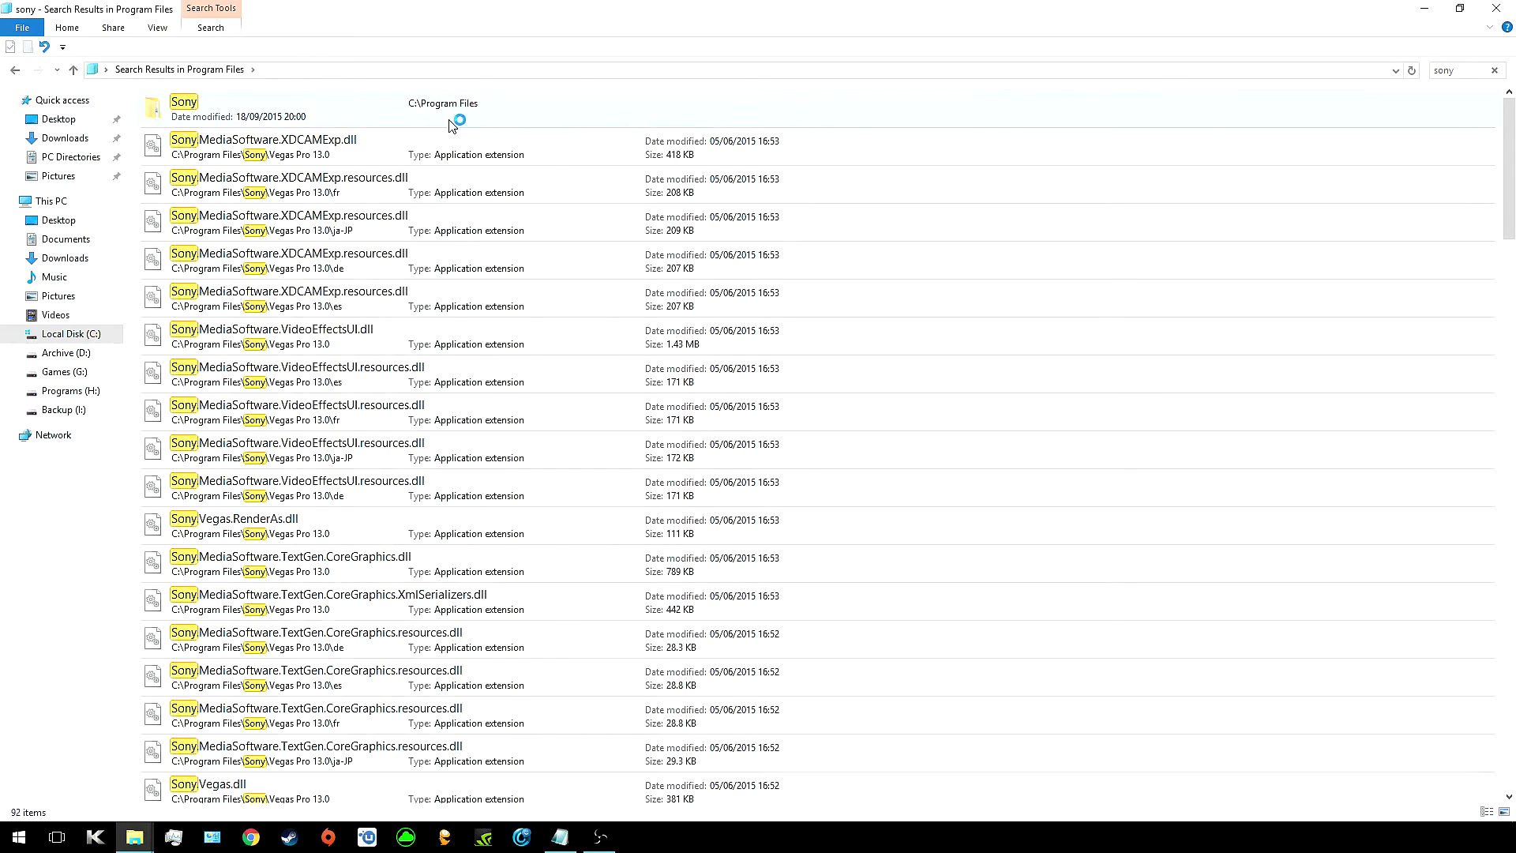
{"action": "double_click", "coordinate": [451, 124]}
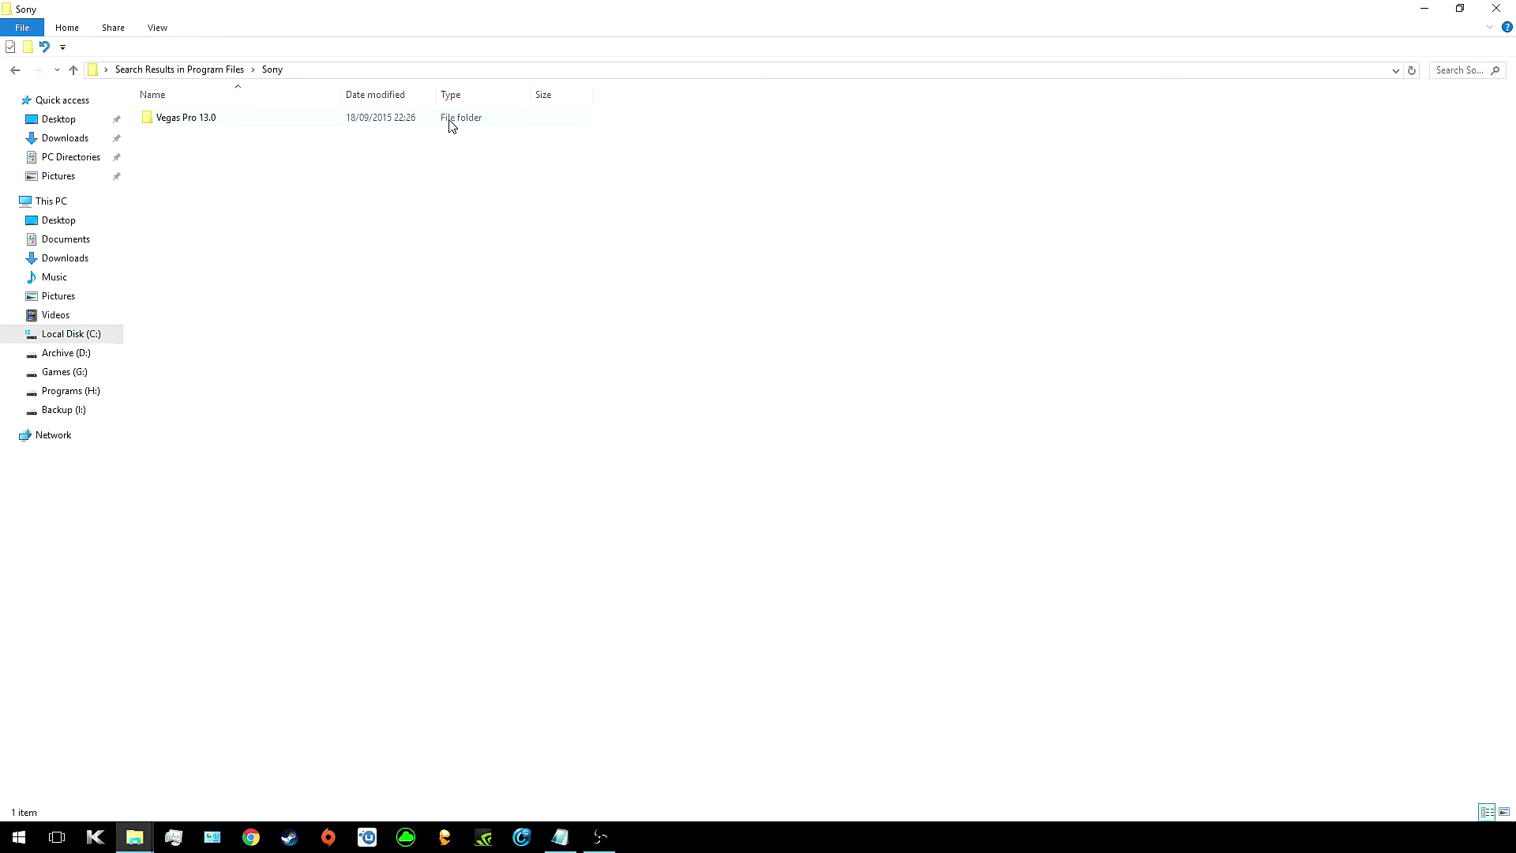
{"action": "double_click", "coordinate": [224, 126]}
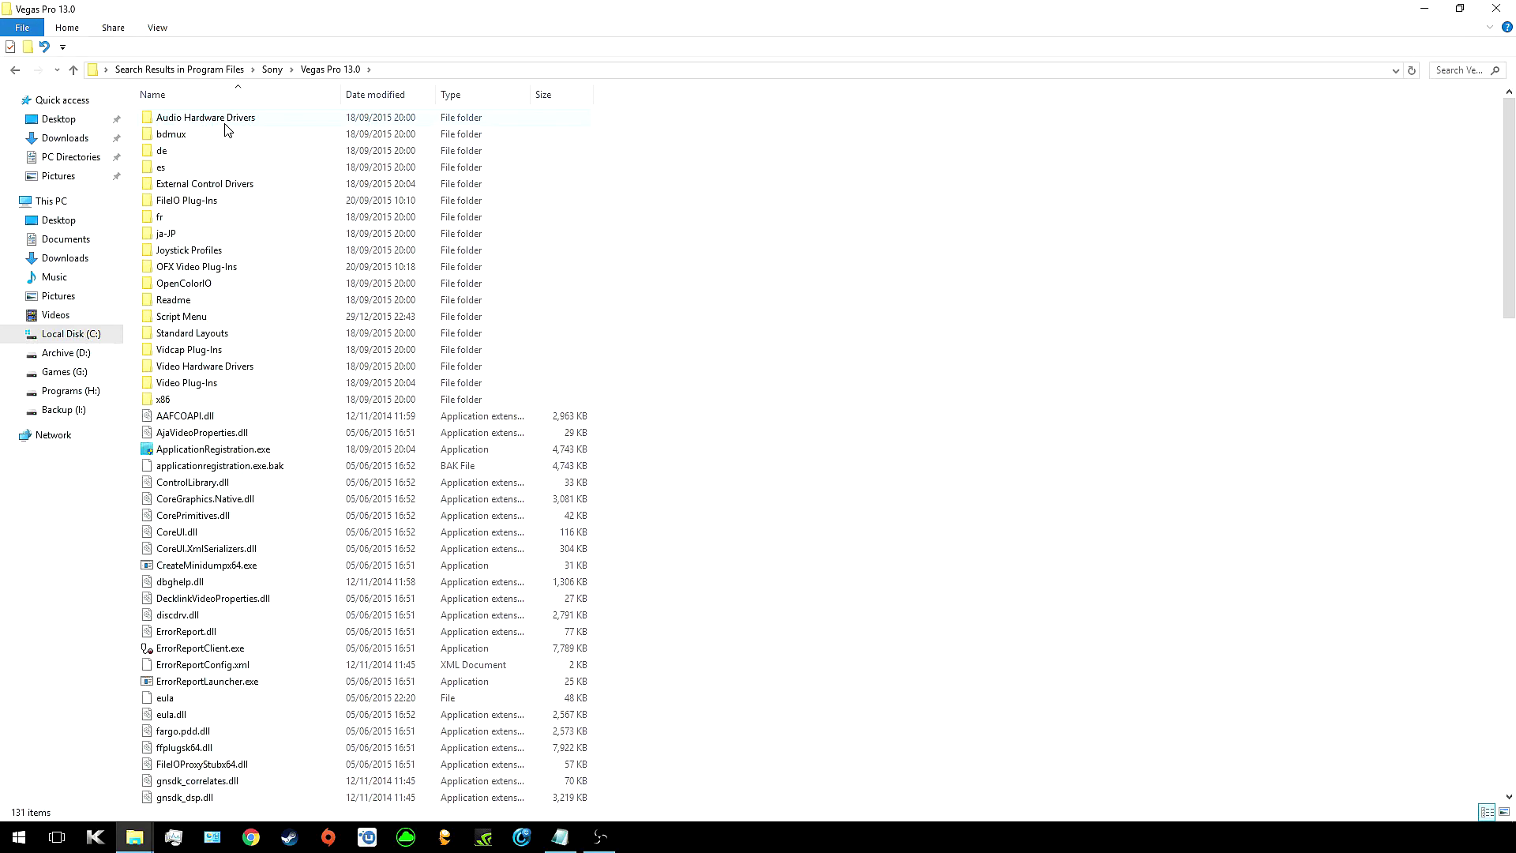
{"action": "double_click", "coordinate": [188, 321]}
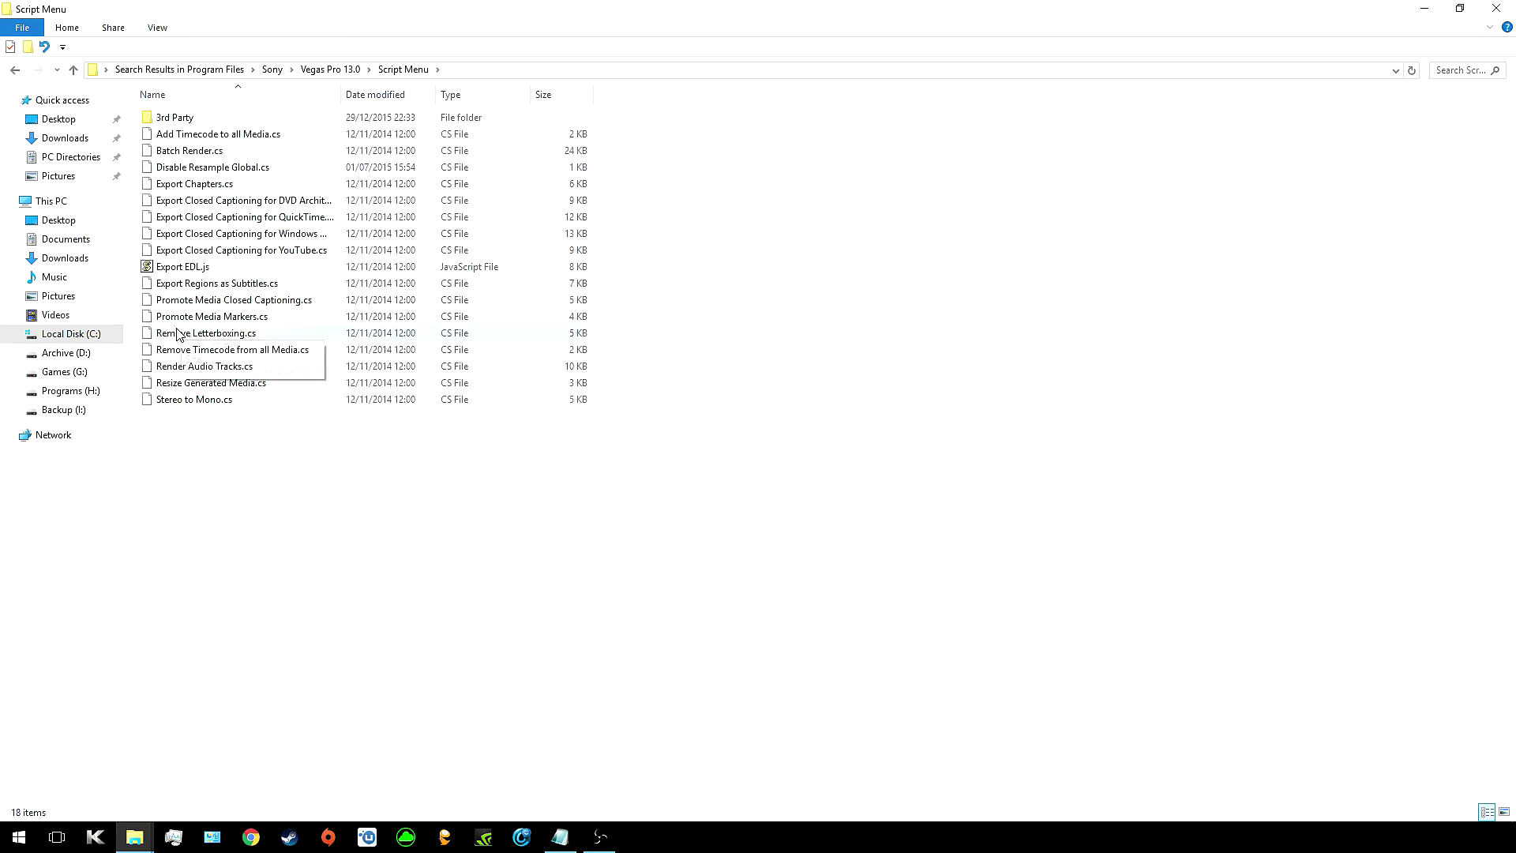
Paste the copied scripts into the 3rd Party folder, replacing the existing files.
{"action": "right_click", "coordinate": [227, 472]}
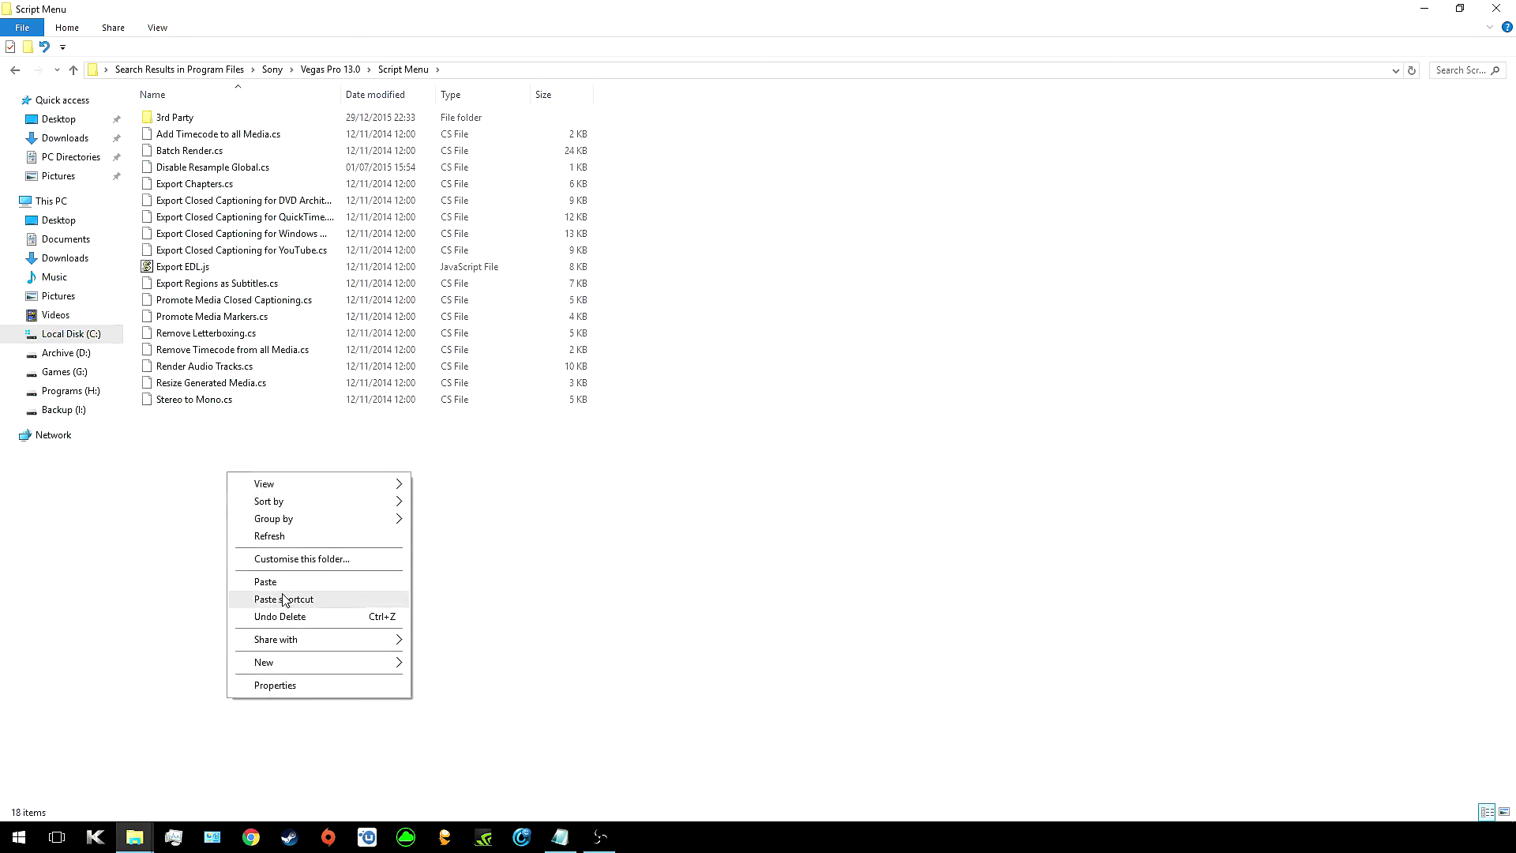
{"action": "left_click", "coordinate": [172, 426]}
{"action": "double_click", "coordinate": [184, 118]}
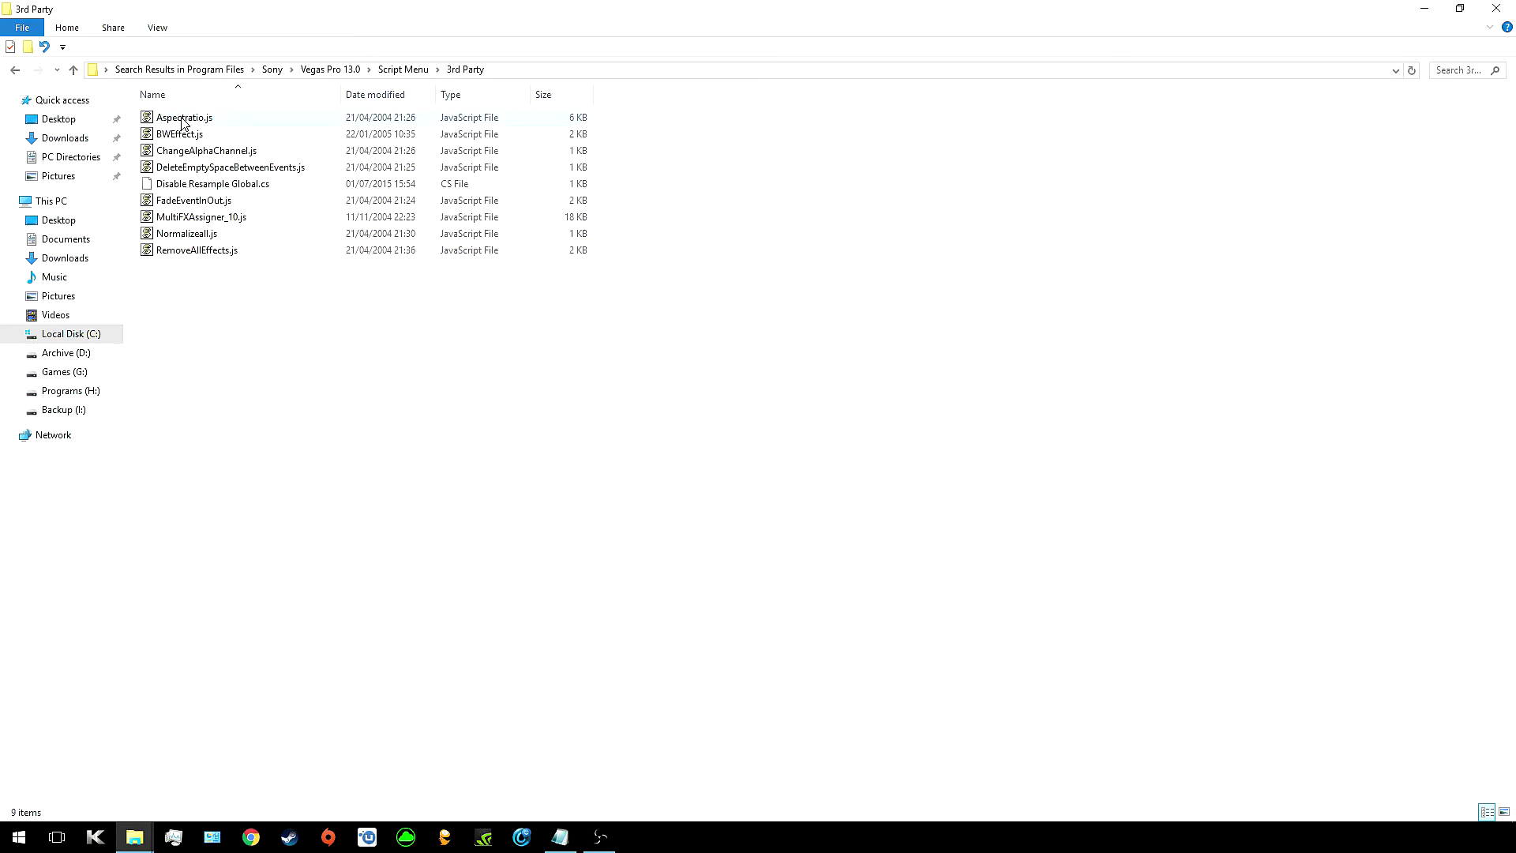
{"action": "right_click", "coordinate": [227, 353]}
{"action": "left_click", "coordinate": [281, 464]}
{"action": "left_click", "coordinate": [299, 300]}
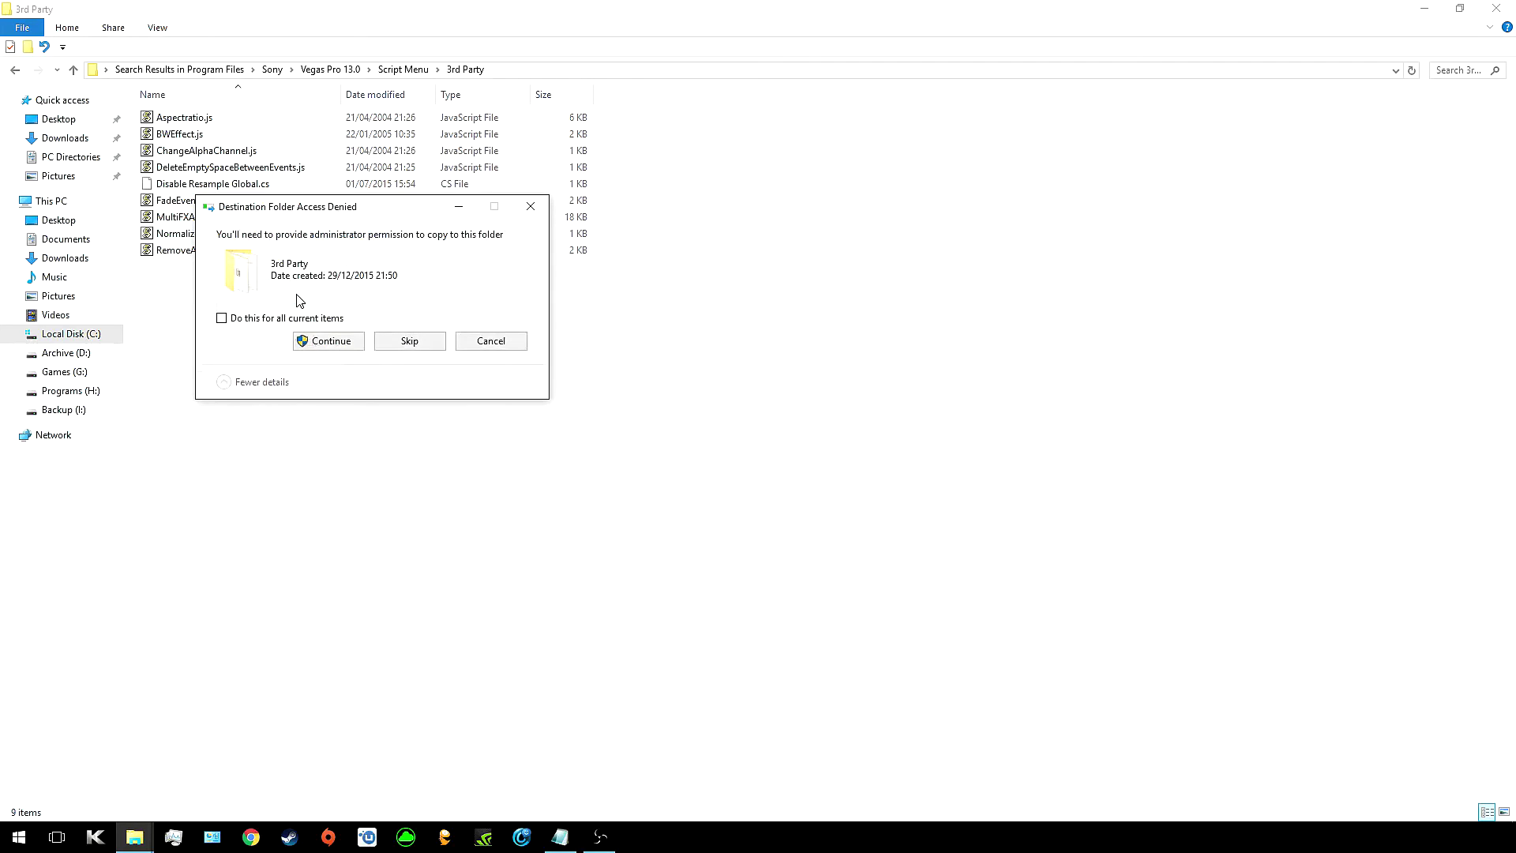
{"action": "left_click", "coordinate": [327, 343]}
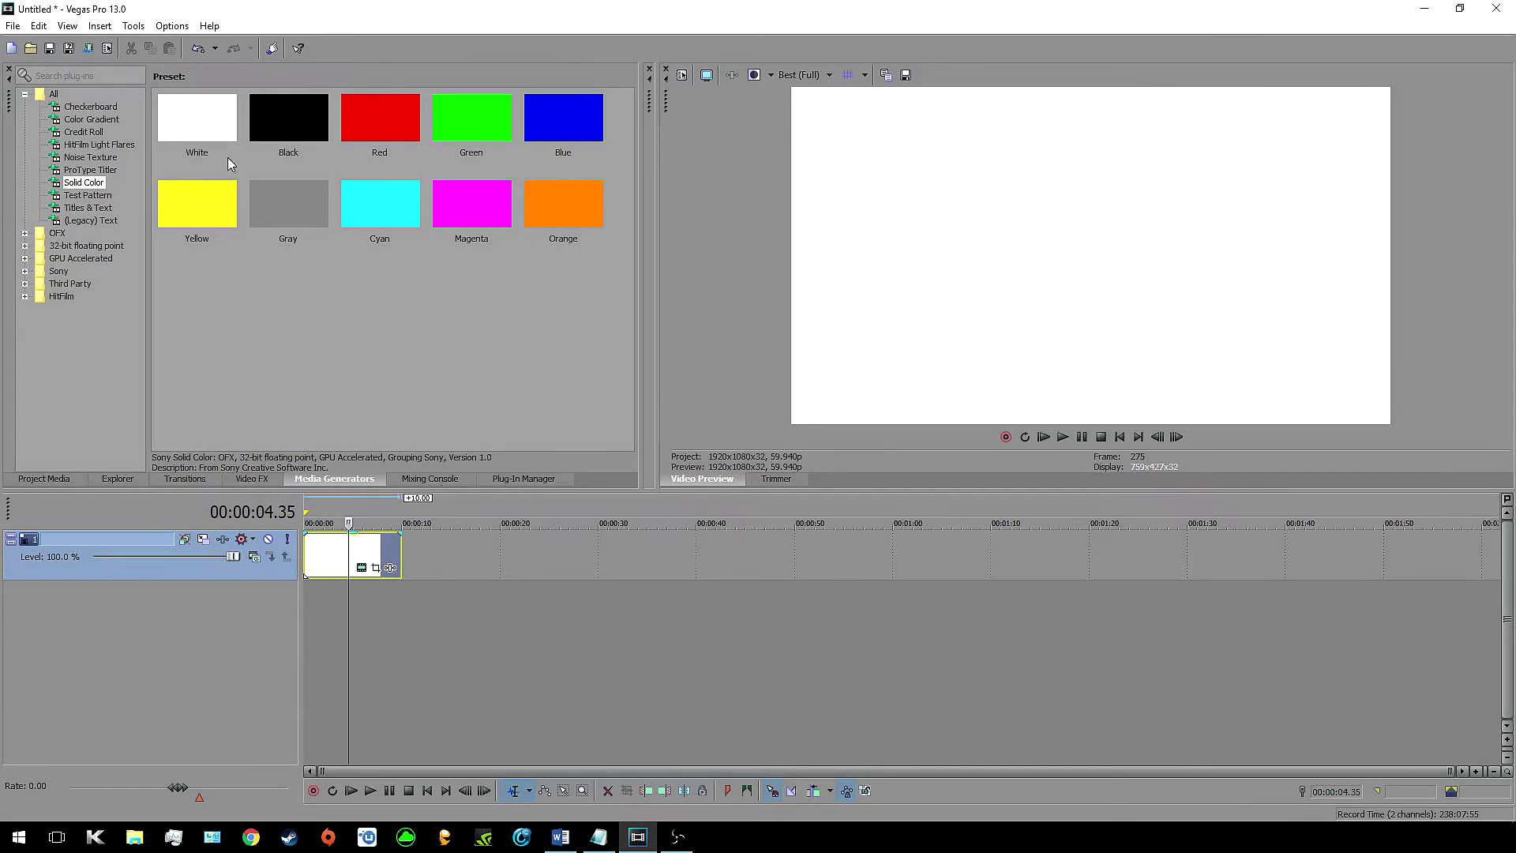
{"action": "left_click", "coordinate": [142, 28]}
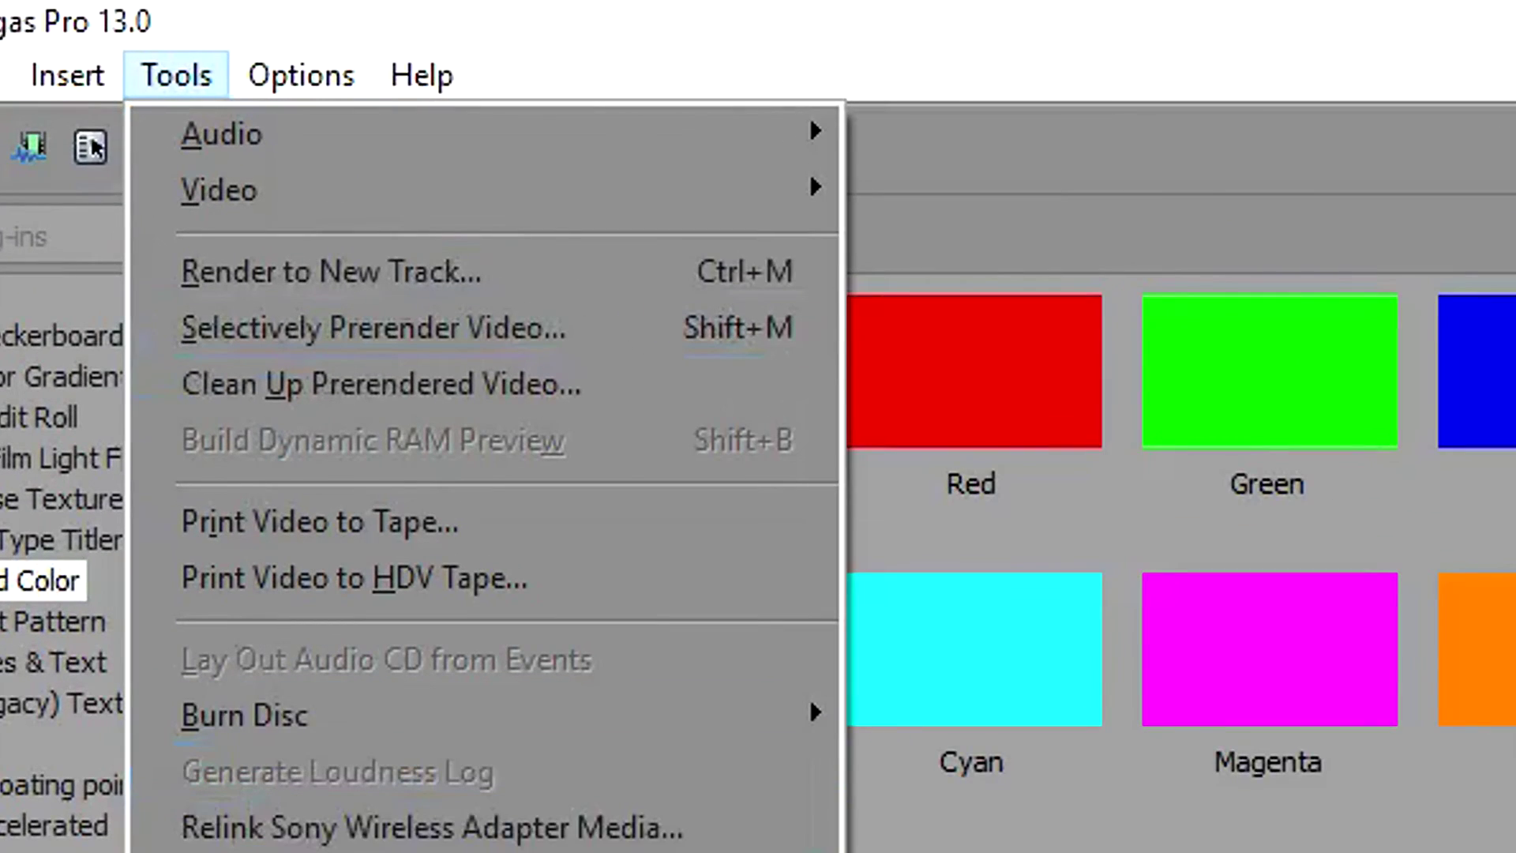
{"action": "mouse_move", "coordinate": [779, 852]}
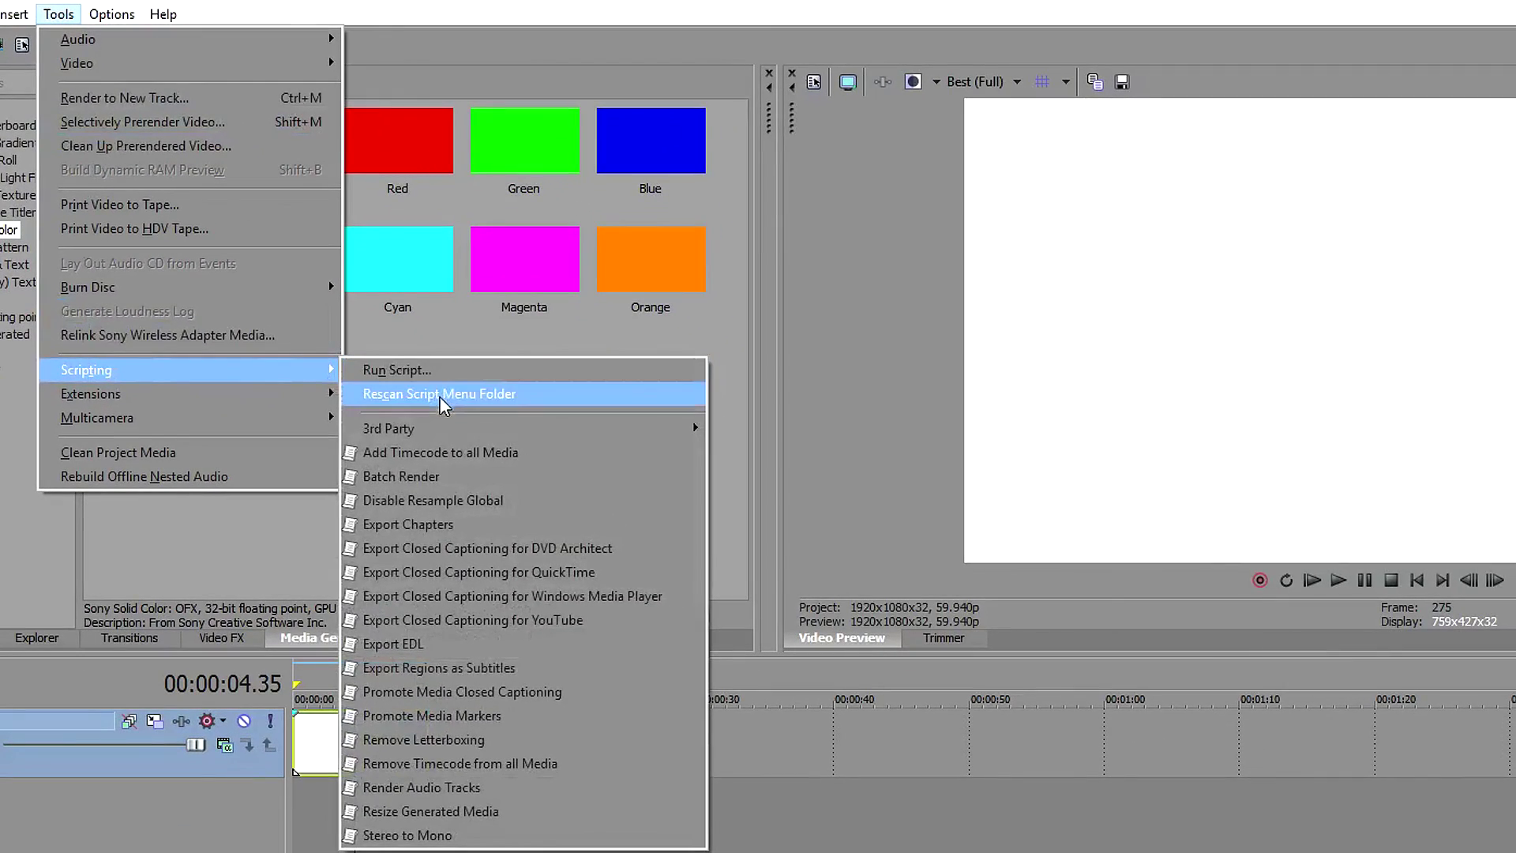
{"action": "mouse_move", "coordinate": [1045, 852]}
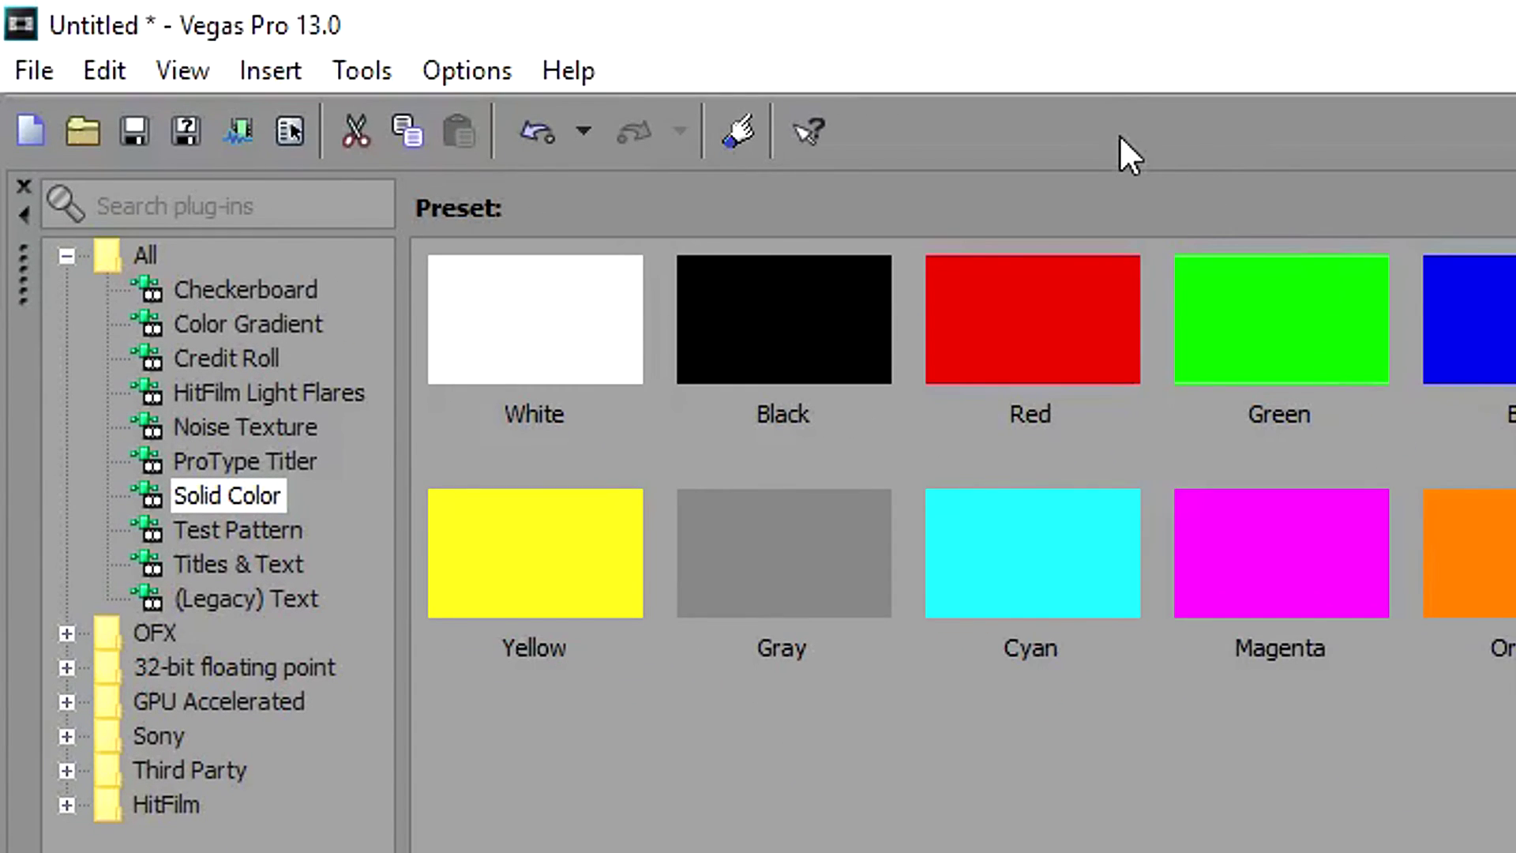
{"action": "double_click", "coordinate": [1119, 136]}
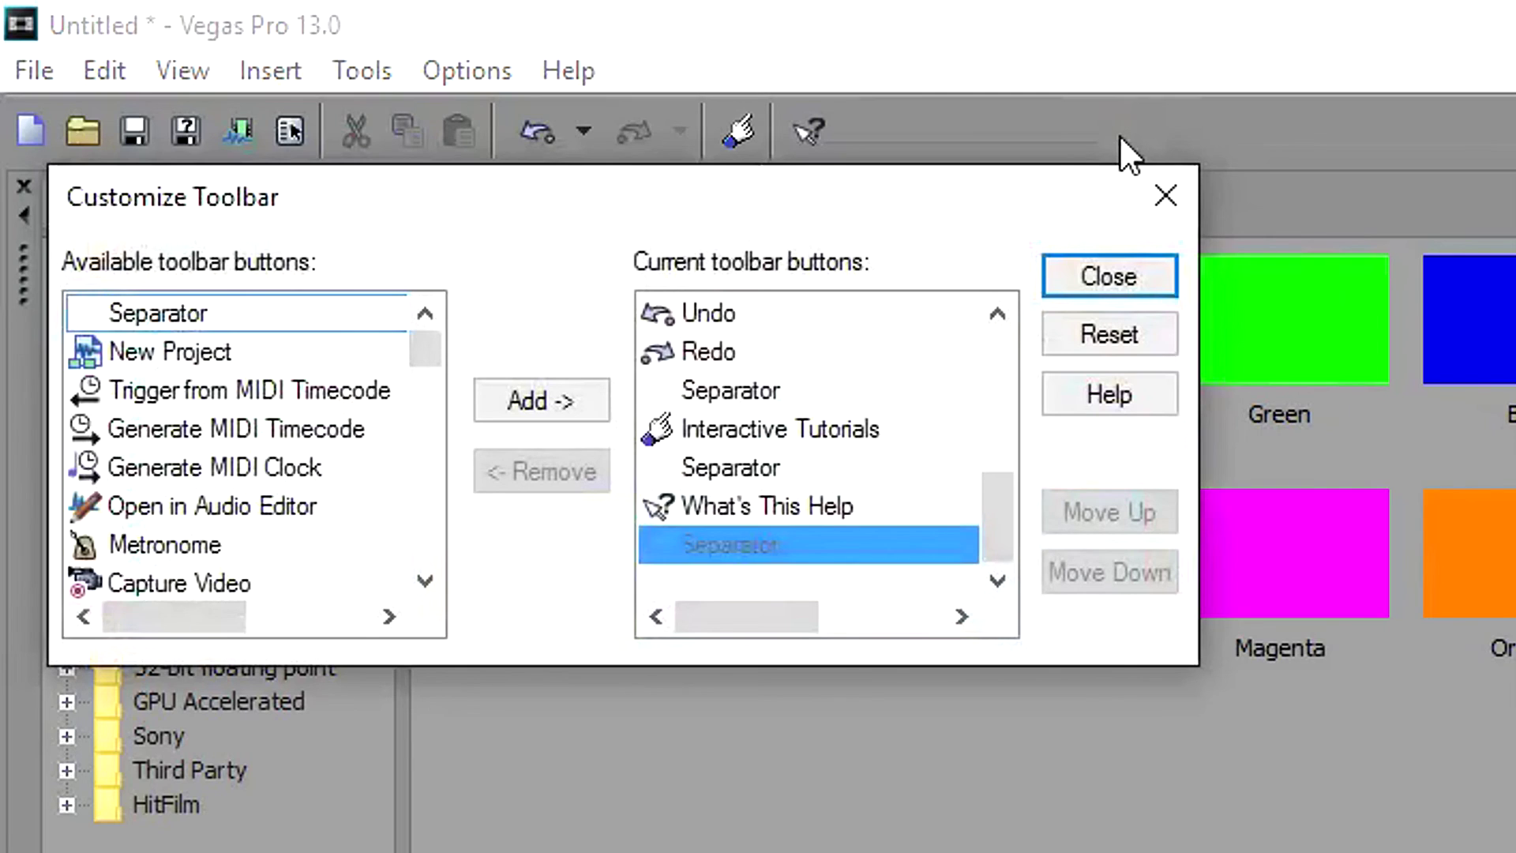
Add Aspectratio and the next 3rd Party scripts to the current toolbar buttons.
{"action": "mouse_move", "coordinate": [425, 348]}
{"action": "left_mouse_down"}
{"action": "mouse_move", "coordinate": [433, 524]}
{"action": "mouse_move", "coordinate": [419, 354]}
{"action": "left_mouse_up"}
{"action": "scroll", "coordinate": [237, 474], "scroll_direction": "down", "scroll_amount": 10}
{"action": "left_click", "coordinate": [158, 543]}
{"action": "scroll", "coordinate": [201, 462], "scroll_direction": "up", "scroll_amount": 5}
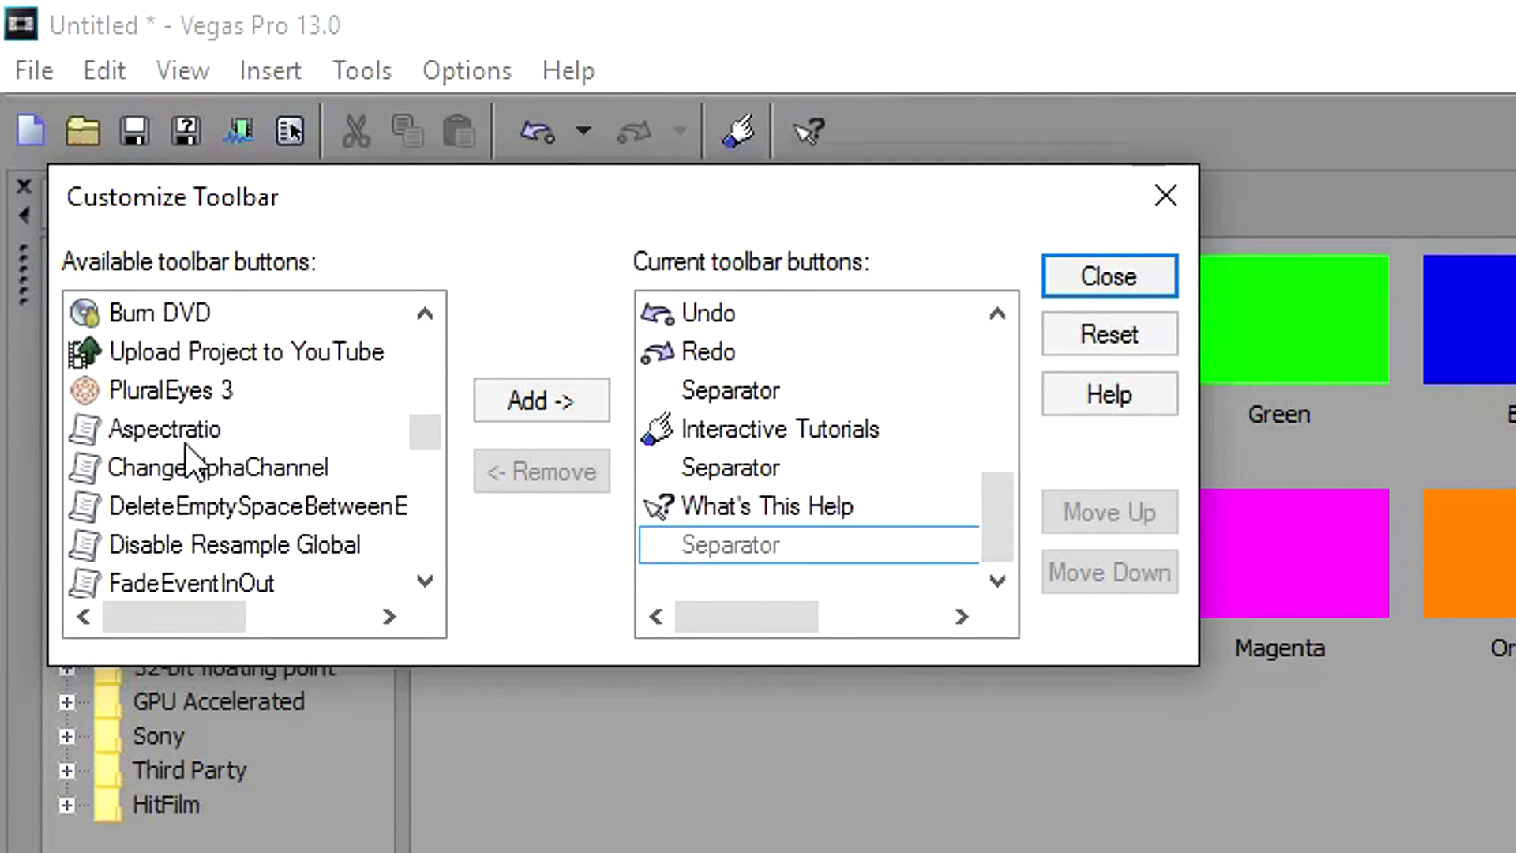
{"action": "double_click", "coordinate": [197, 443]}
{"action": "double_click", "coordinate": [197, 442]}
{"action": "left_click", "coordinate": [542, 400]}
{"action": "double_click", "coordinate": [541, 400]}
{"action": "left_click", "coordinate": [542, 401]}
{"action": "double_click", "coordinate": [542, 400]}
Add the remaining scripts and remove the duplicate Disable Resample Global entry.
{"action": "scroll", "coordinate": [265, 359], "scroll_direction": "down", "scroll_amount": 1}
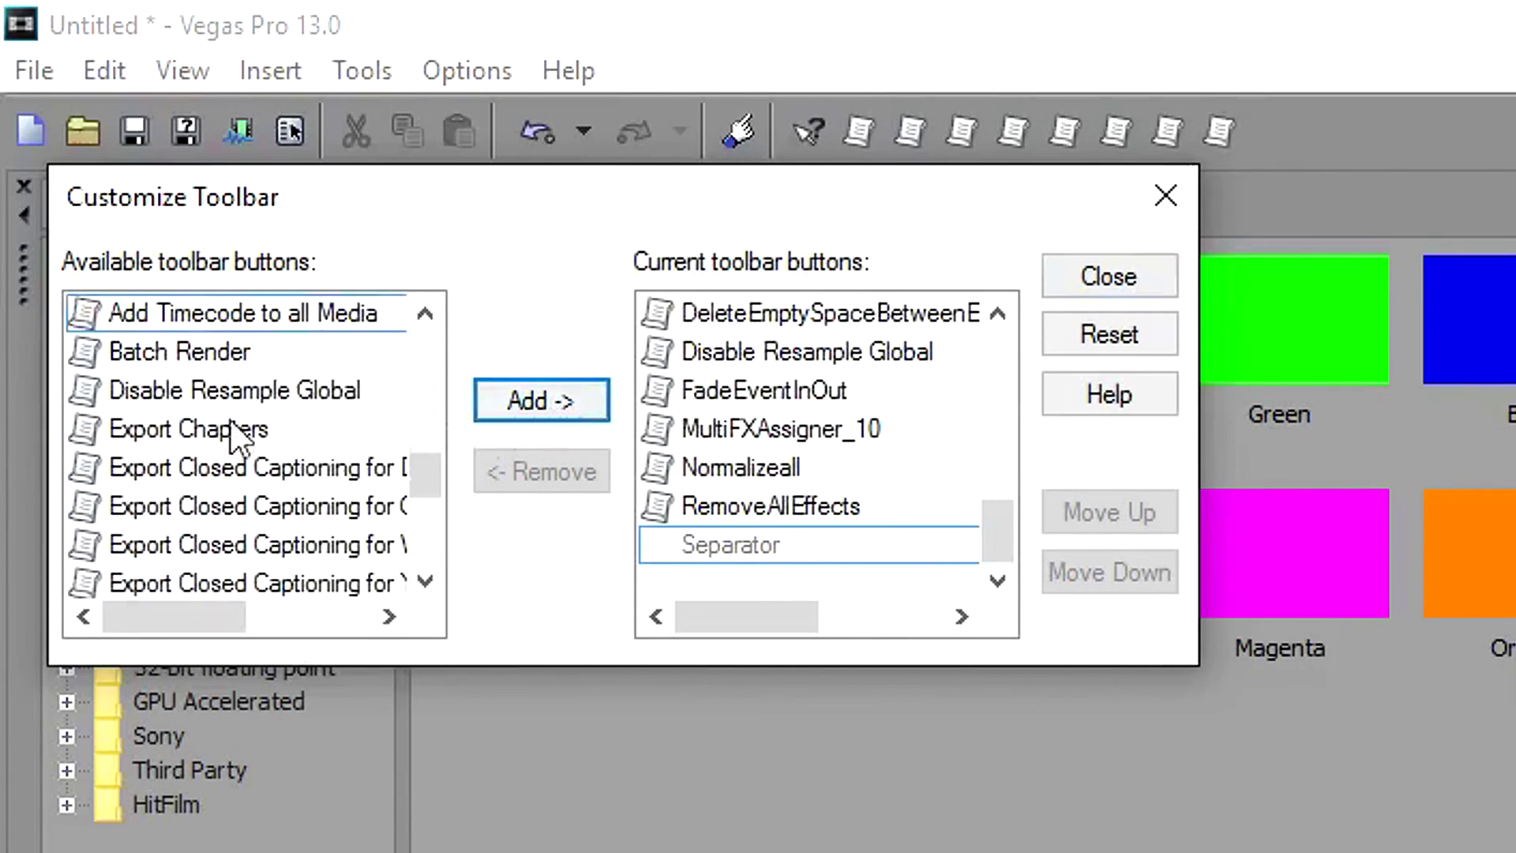
{"action": "double_click", "coordinate": [265, 358]}
{"action": "left_click", "coordinate": [576, 407]}
{"action": "scroll", "coordinate": [771, 406], "scroll_direction": "up", "scroll_amount": 1}
{"action": "left_click", "coordinate": [542, 471]}
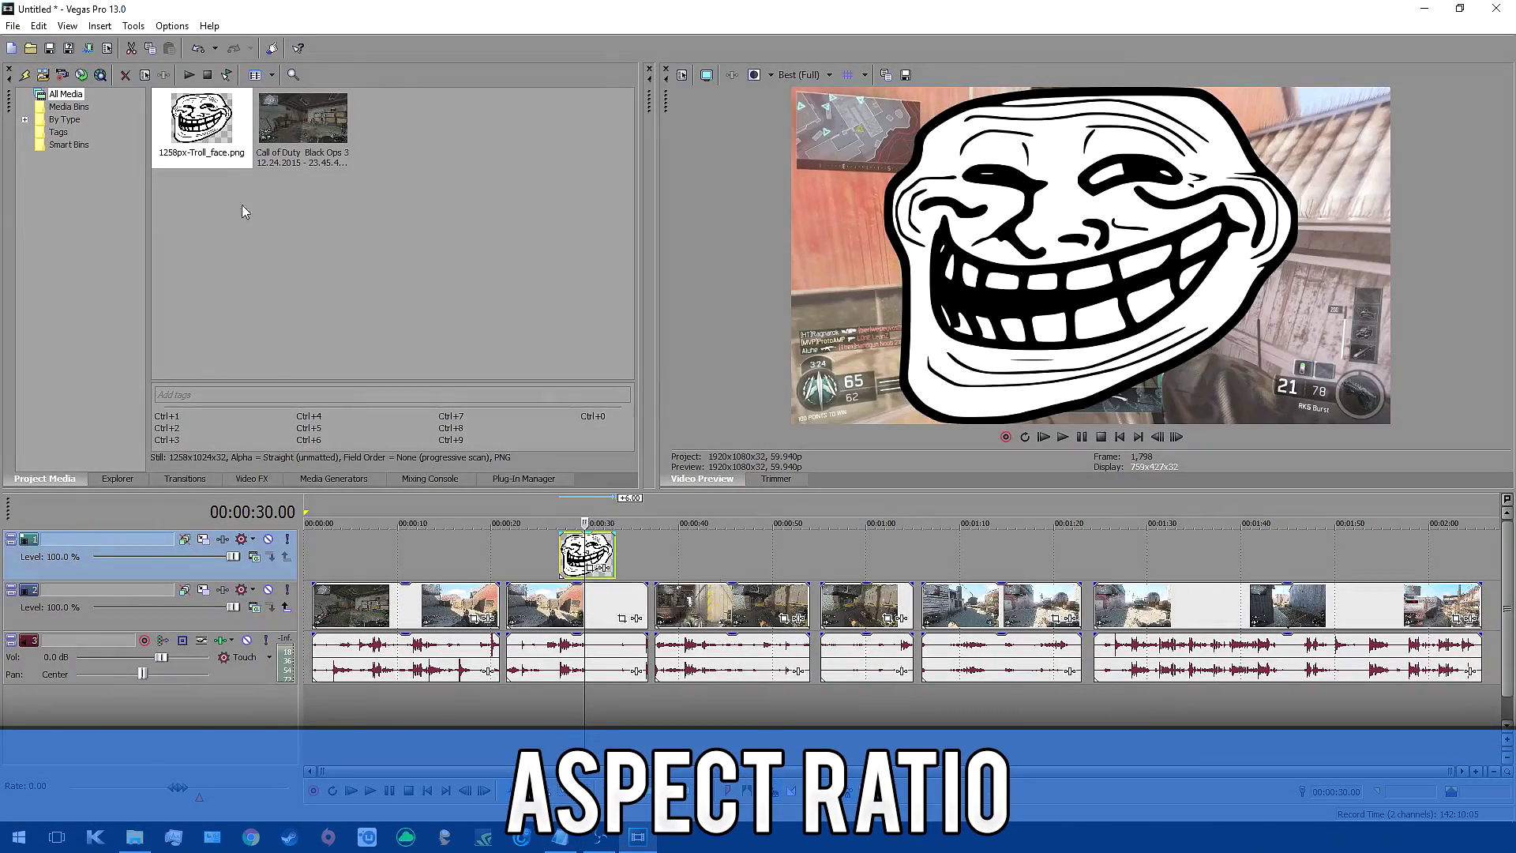
Run the Aspectratio script on the troll-face event and check the result in Event Pan/Crop.
{"action": "left_click", "coordinate": [134, 25]}
{"action": "mouse_move", "coordinate": [237, 284]}
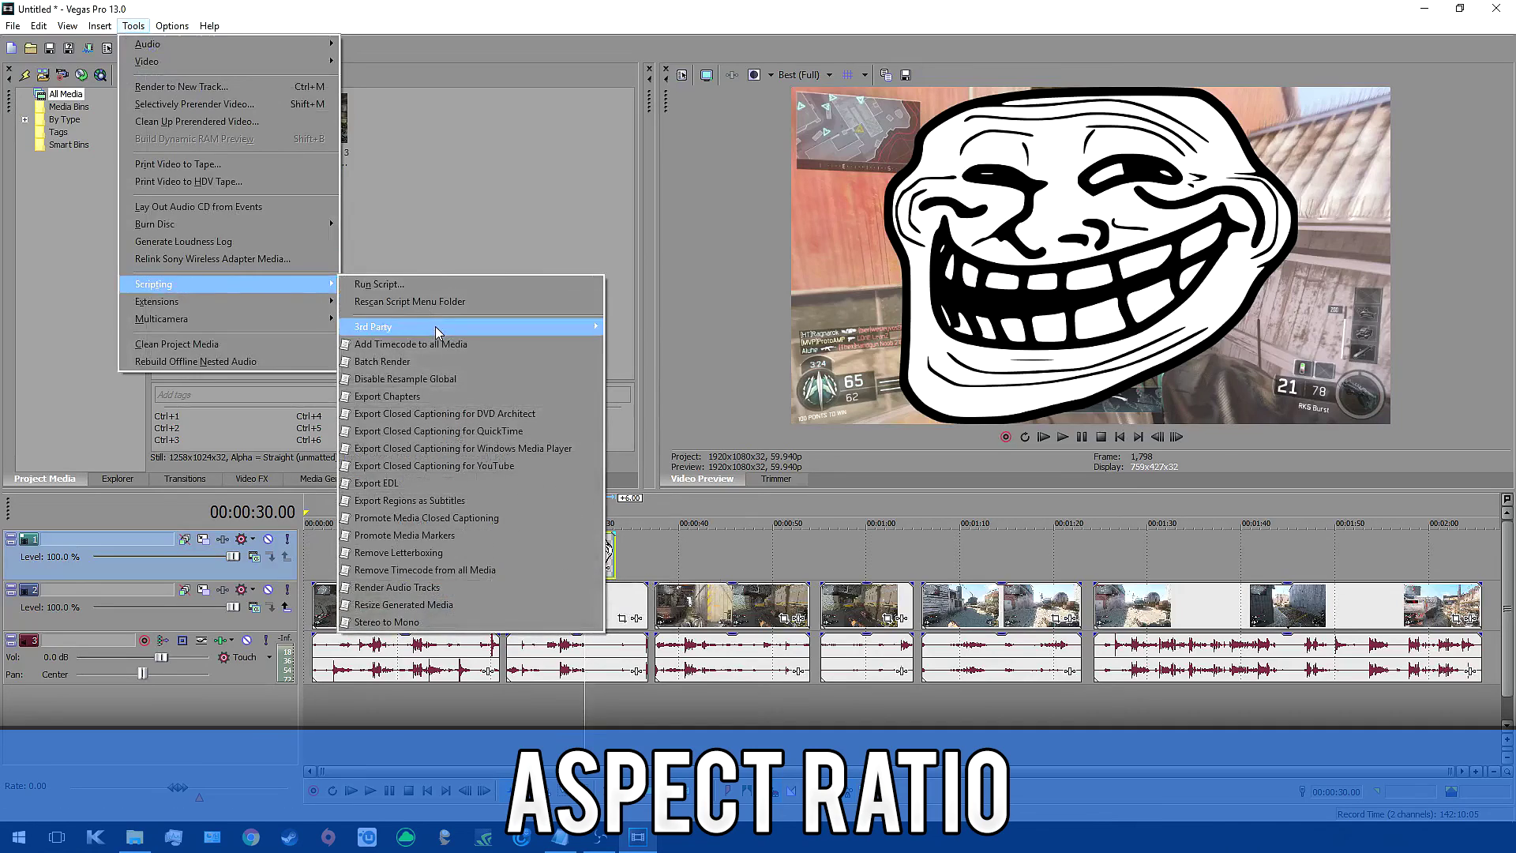
{"action": "mouse_move", "coordinate": [437, 331]}
{"action": "left_click", "coordinate": [670, 323]}
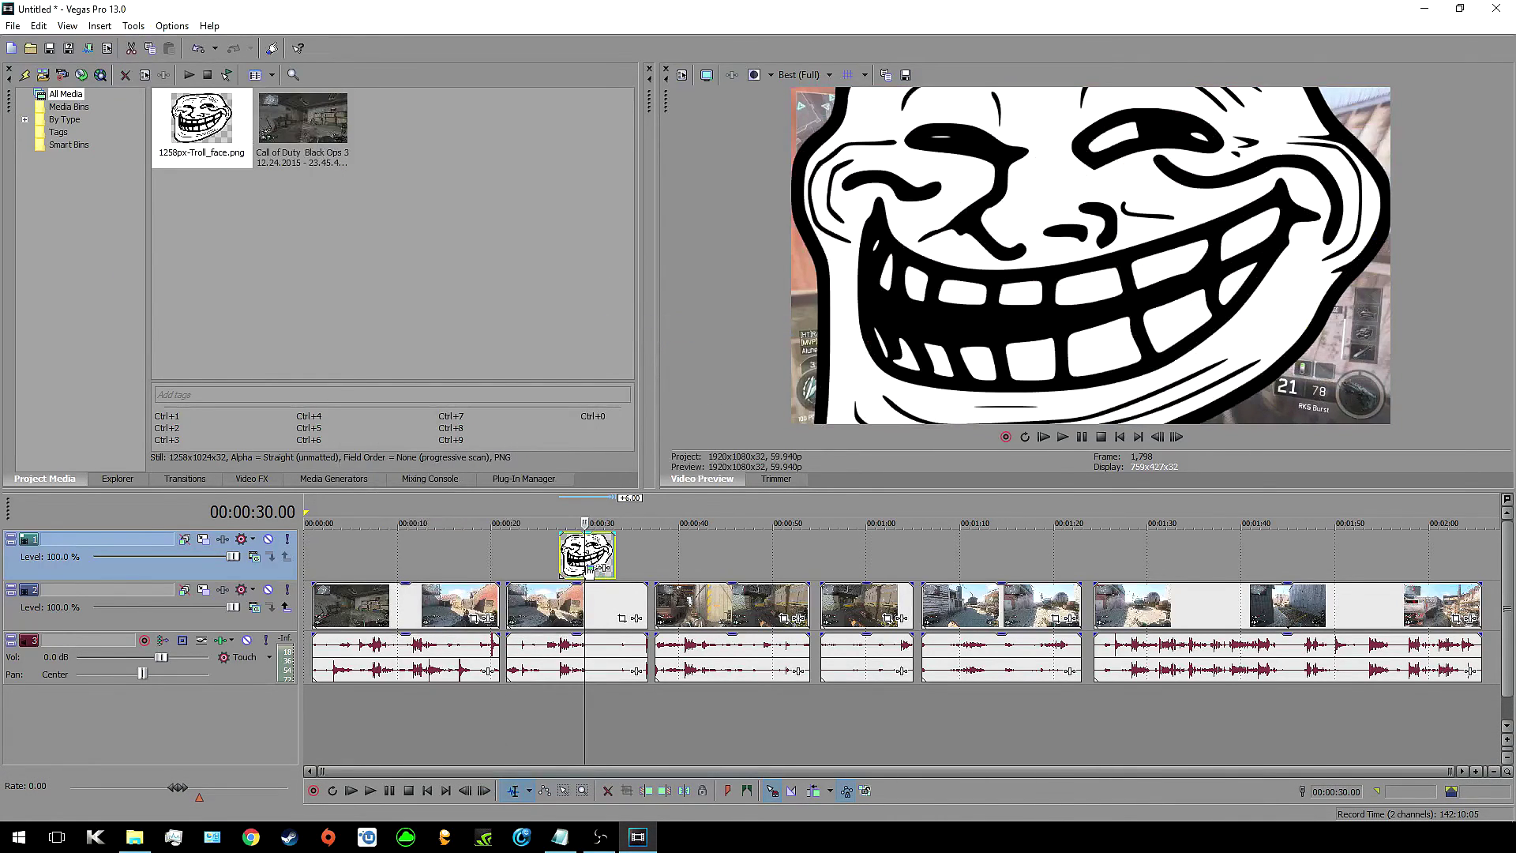
{"action": "left_click", "coordinate": [596, 568]}
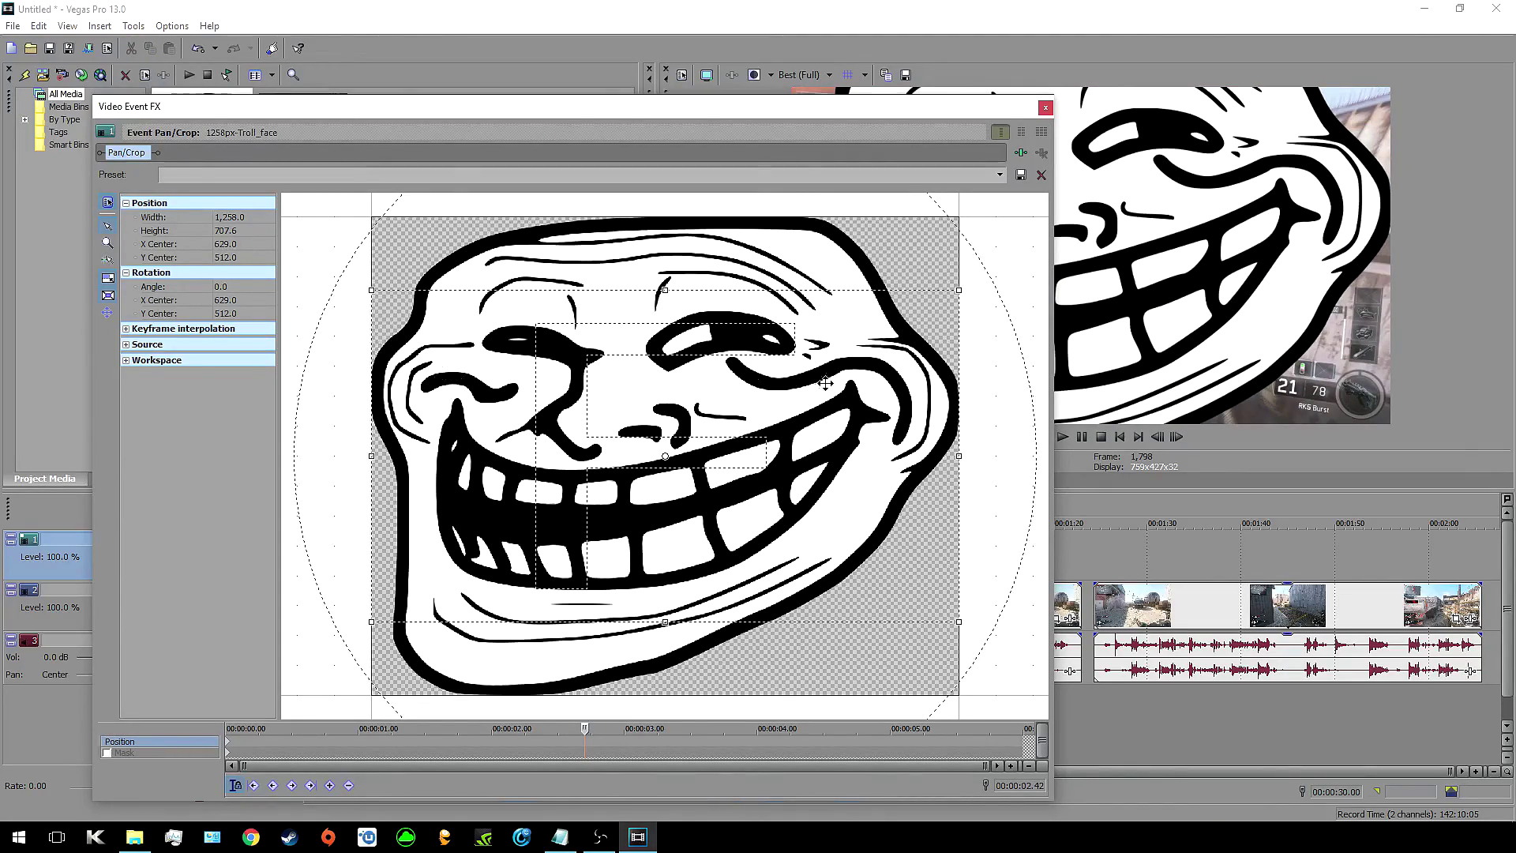
{"action": "left_click", "coordinate": [1044, 109]}
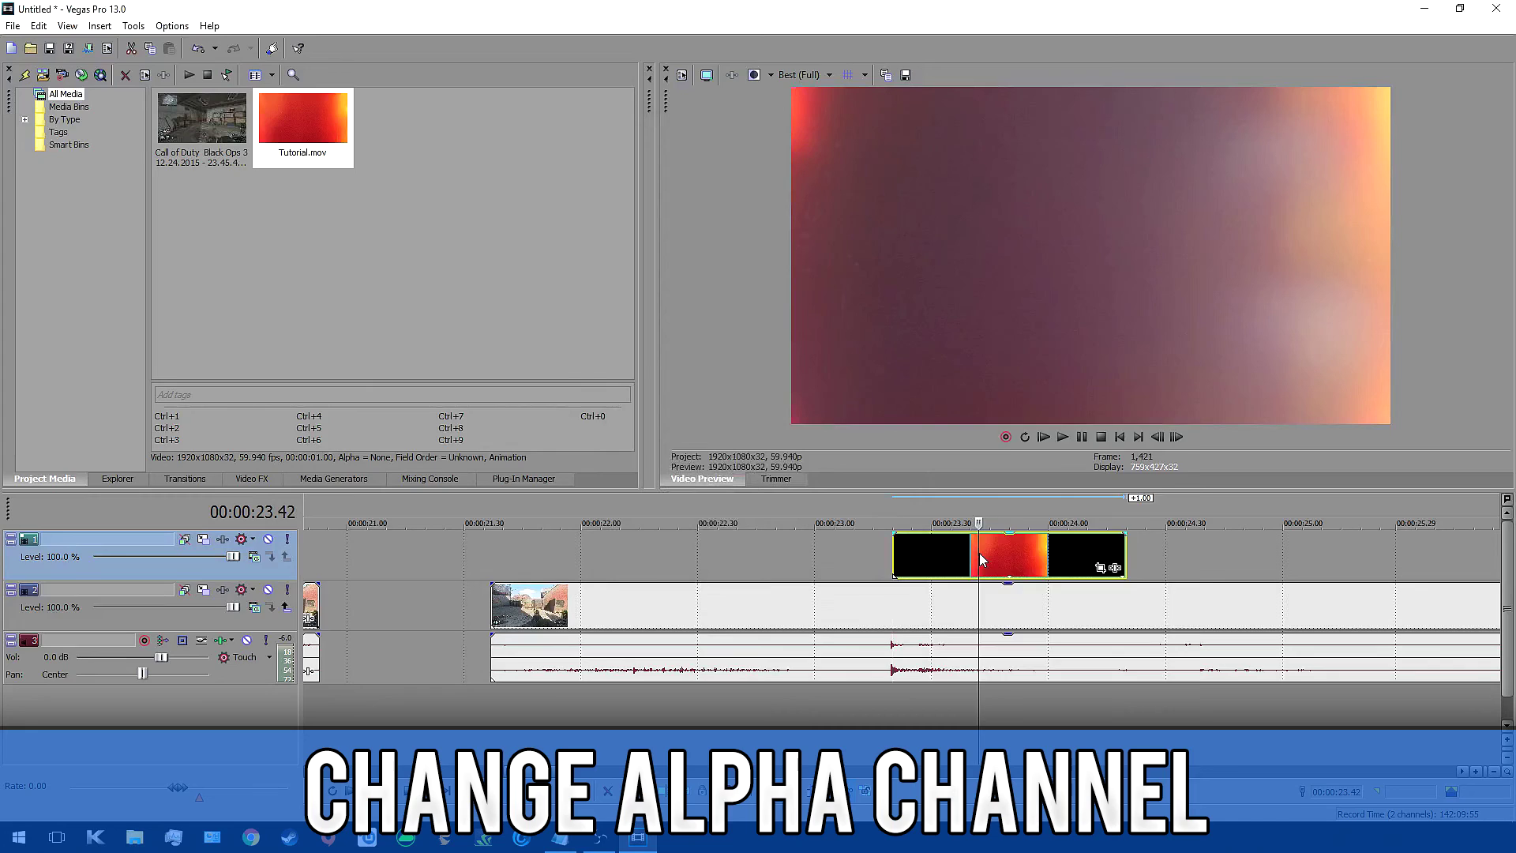
Check Tutorial.mov's alpha channel in Properties, then run the ChangeAlphaChannel script on it.
{"action": "right_click", "coordinate": [979, 553]}
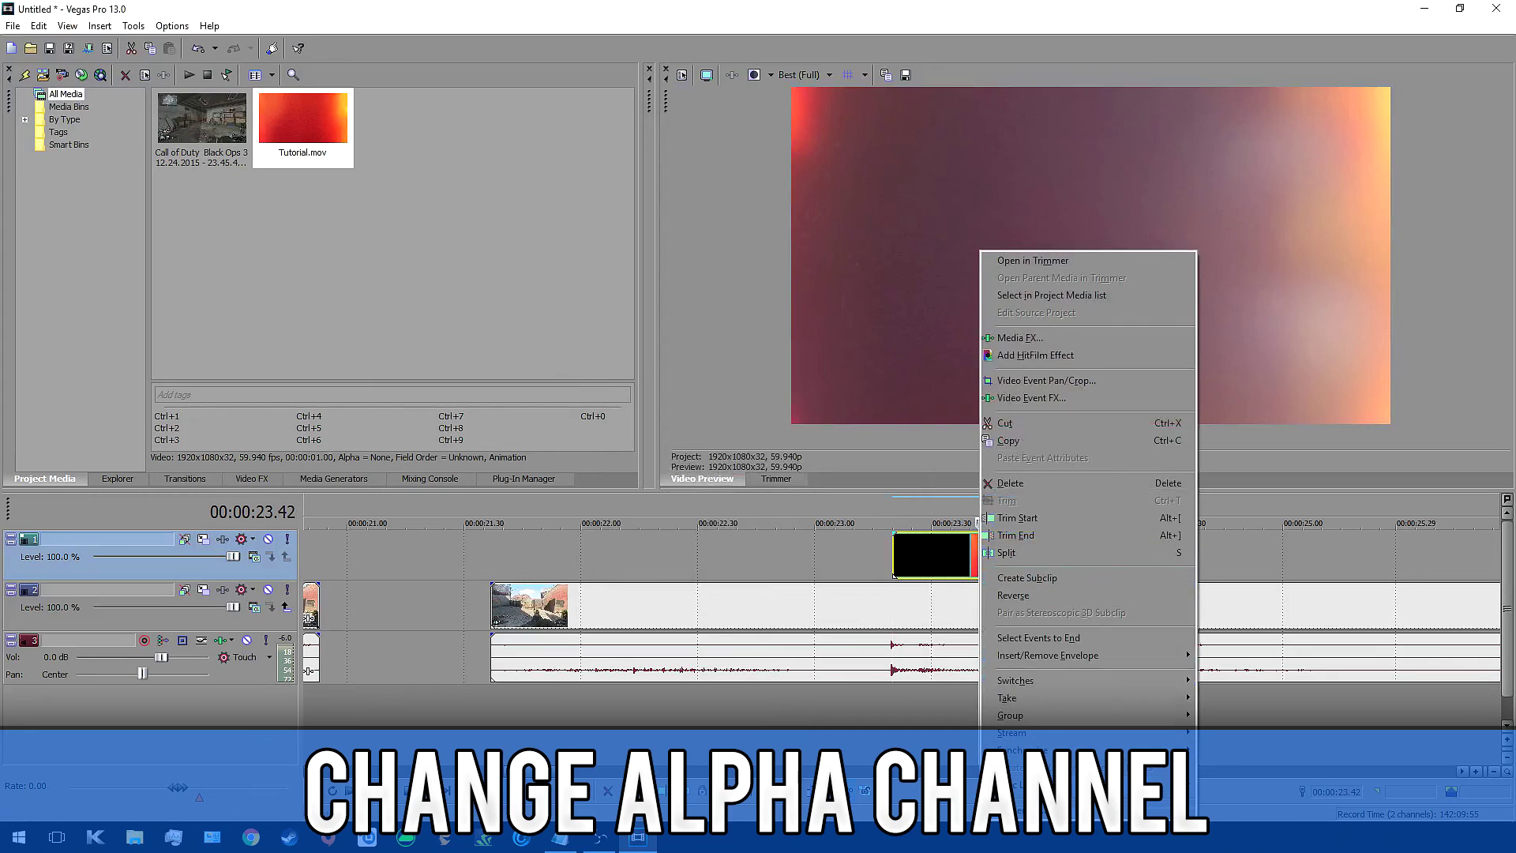
{"action": "left_click", "coordinate": [1019, 801]}
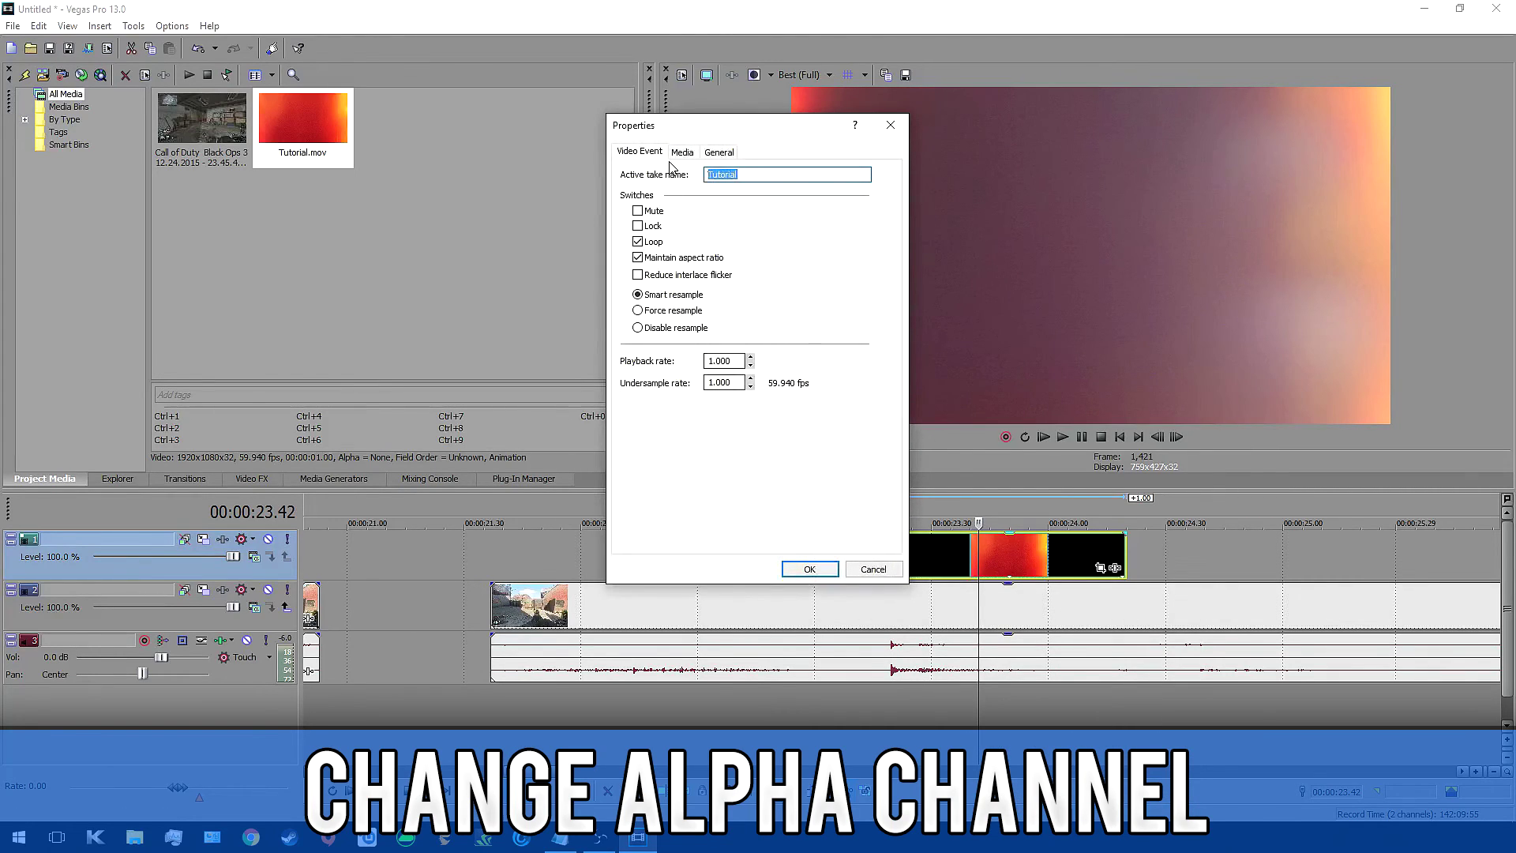
{"action": "left_click", "coordinate": [681, 152]}
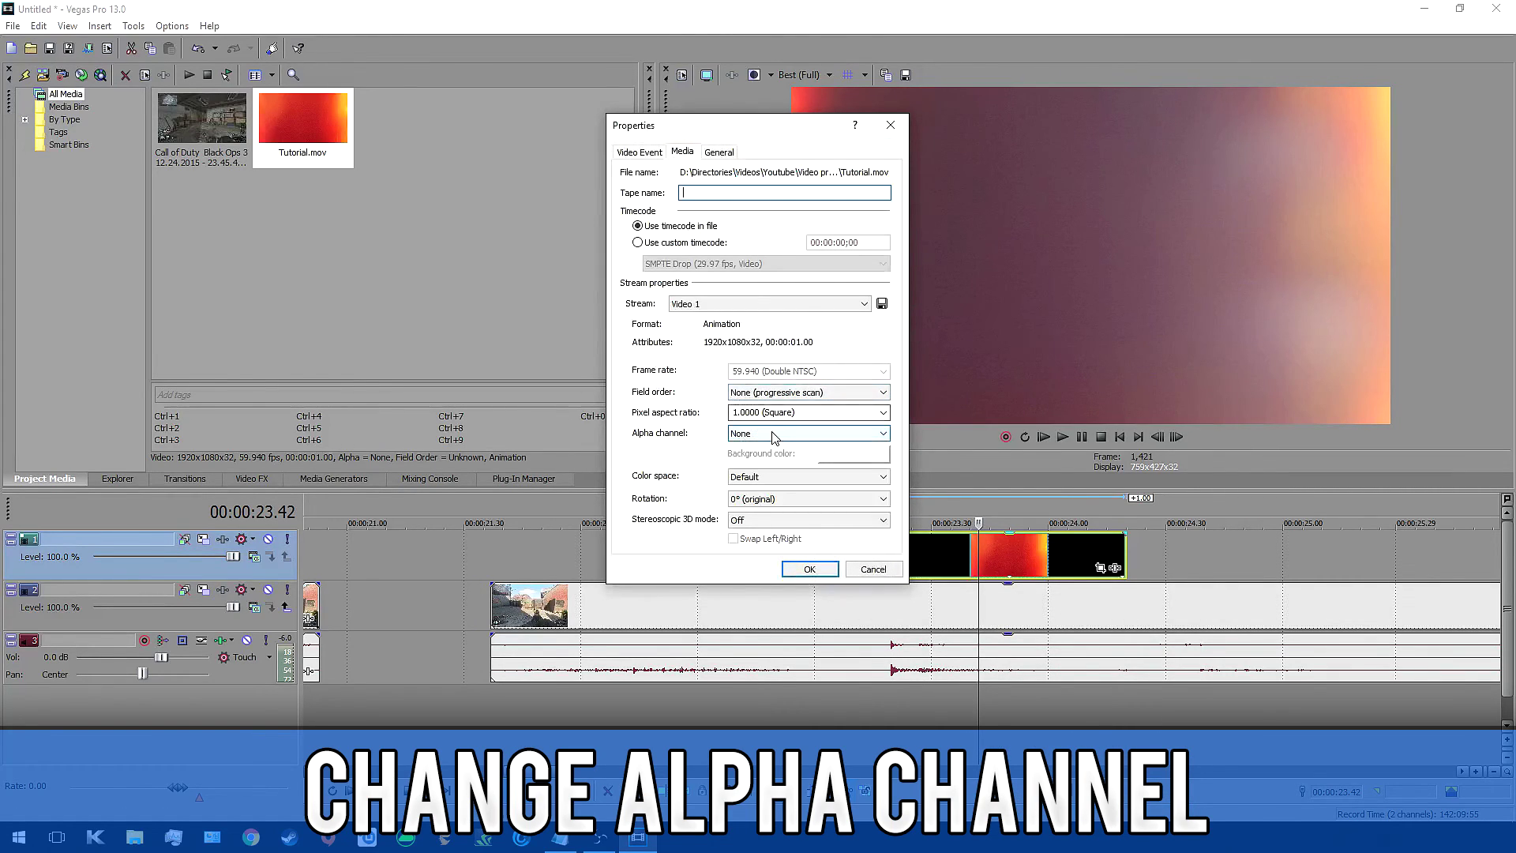
{"action": "left_click", "coordinate": [872, 569]}
{"action": "left_click", "coordinate": [131, 26]}
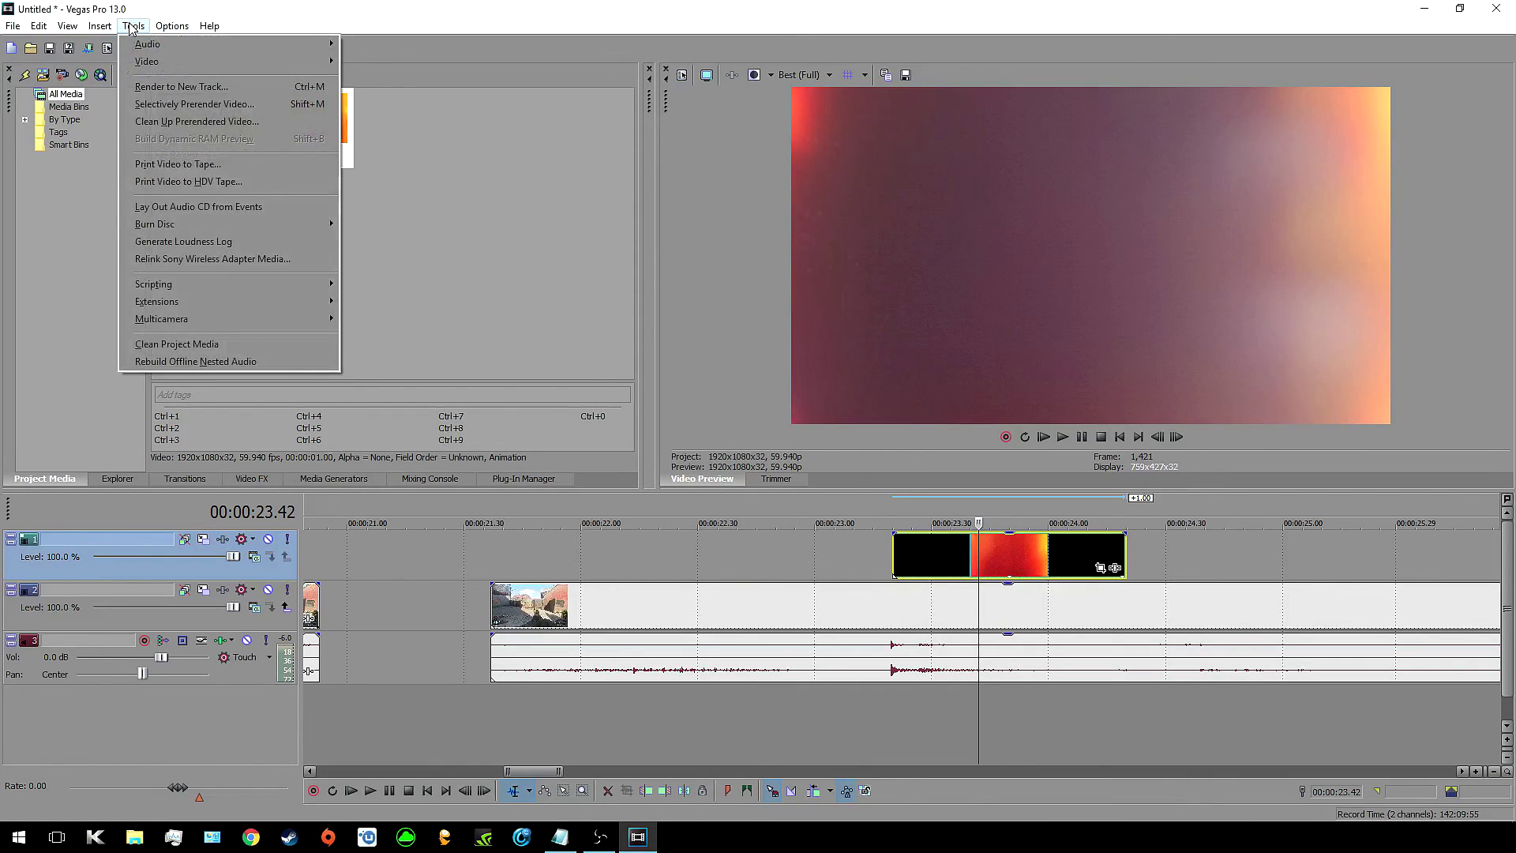
{"action": "mouse_move", "coordinate": [192, 280]}
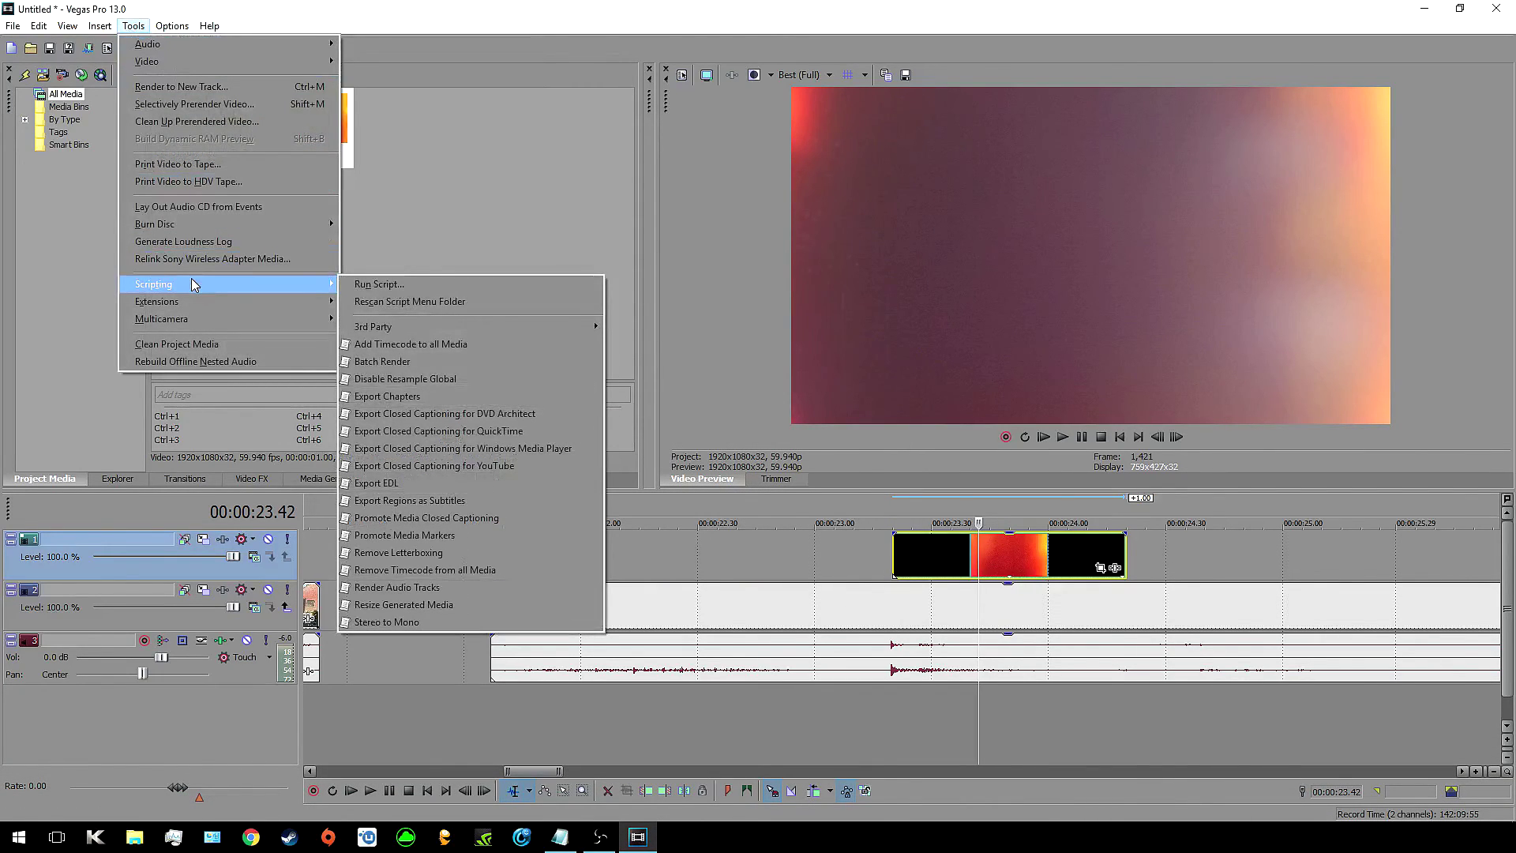
{"action": "mouse_move", "coordinate": [474, 327]}
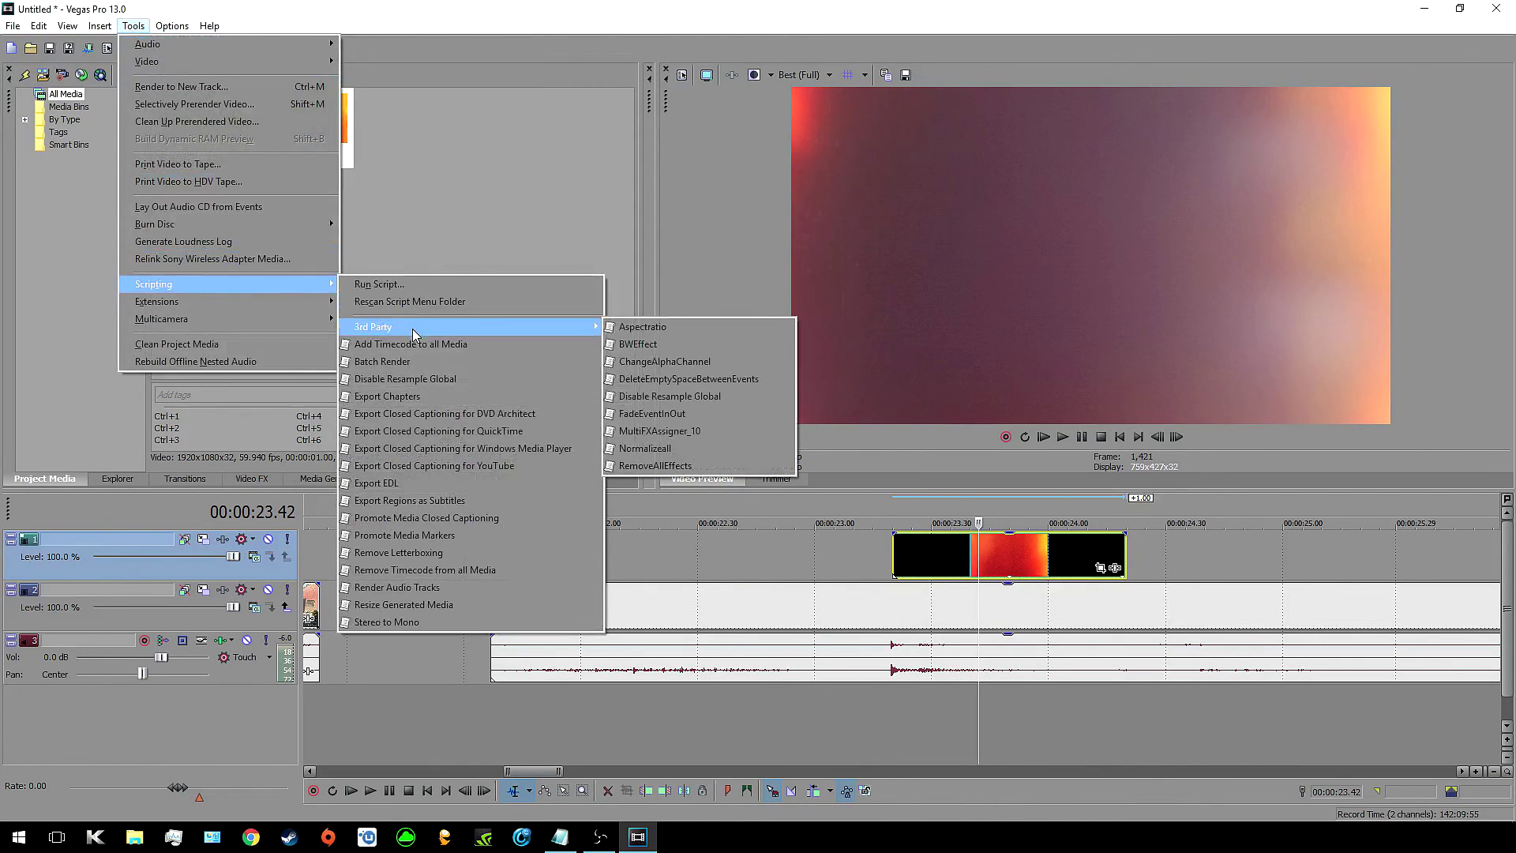
{"action": "left_click", "coordinate": [710, 360]}
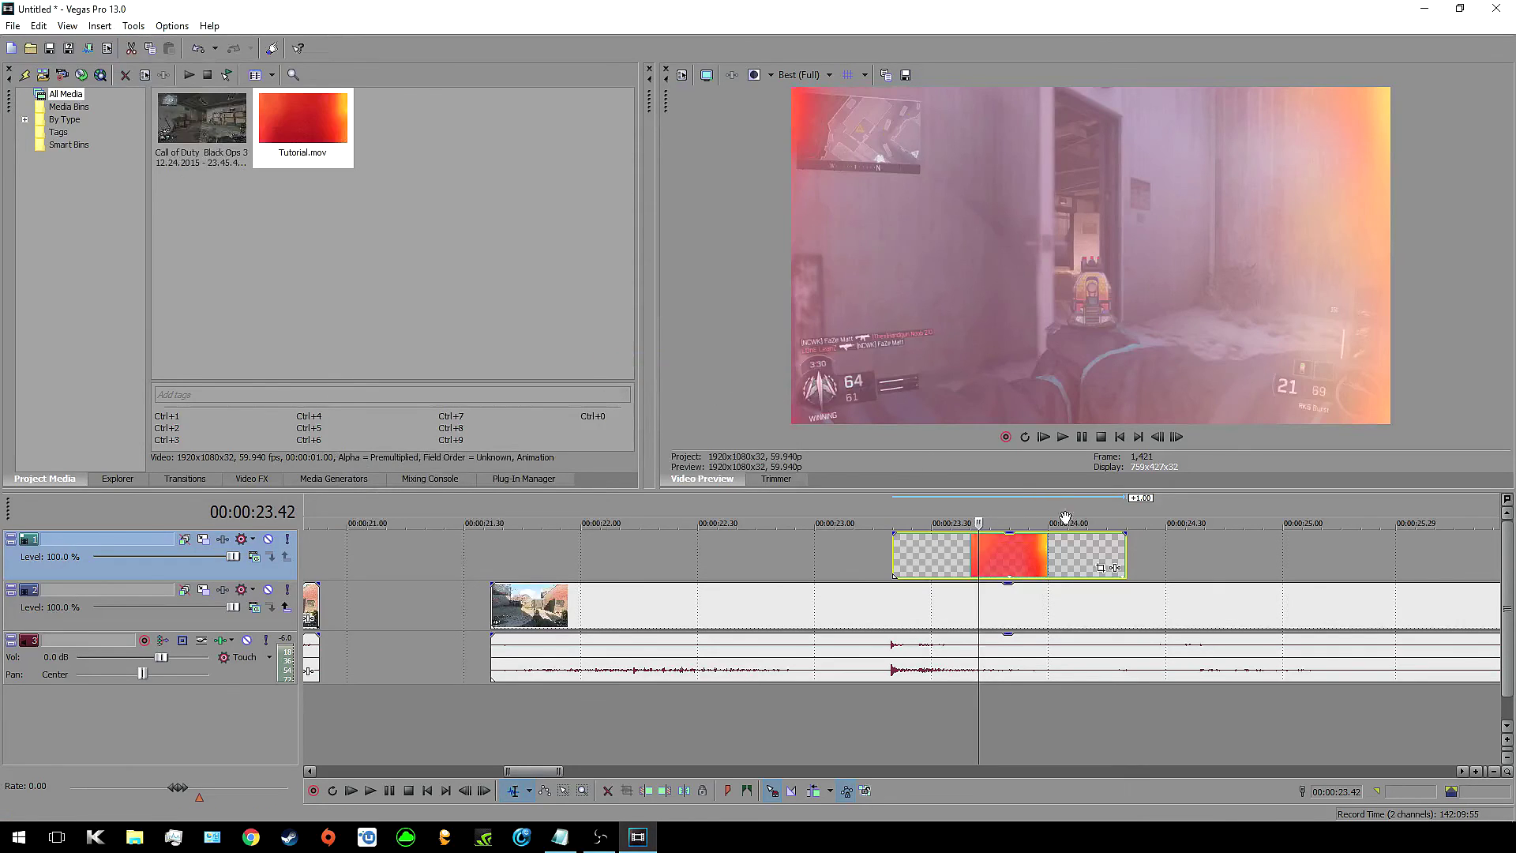
Confirm the alpha channel is Premultiplied, then move the clip earlier to about 00:00:21.8.
{"action": "left_click", "coordinate": [1026, 557]}
{"action": "left_click", "coordinate": [1045, 556]}
{"action": "right_click", "coordinate": [1003, 553]}
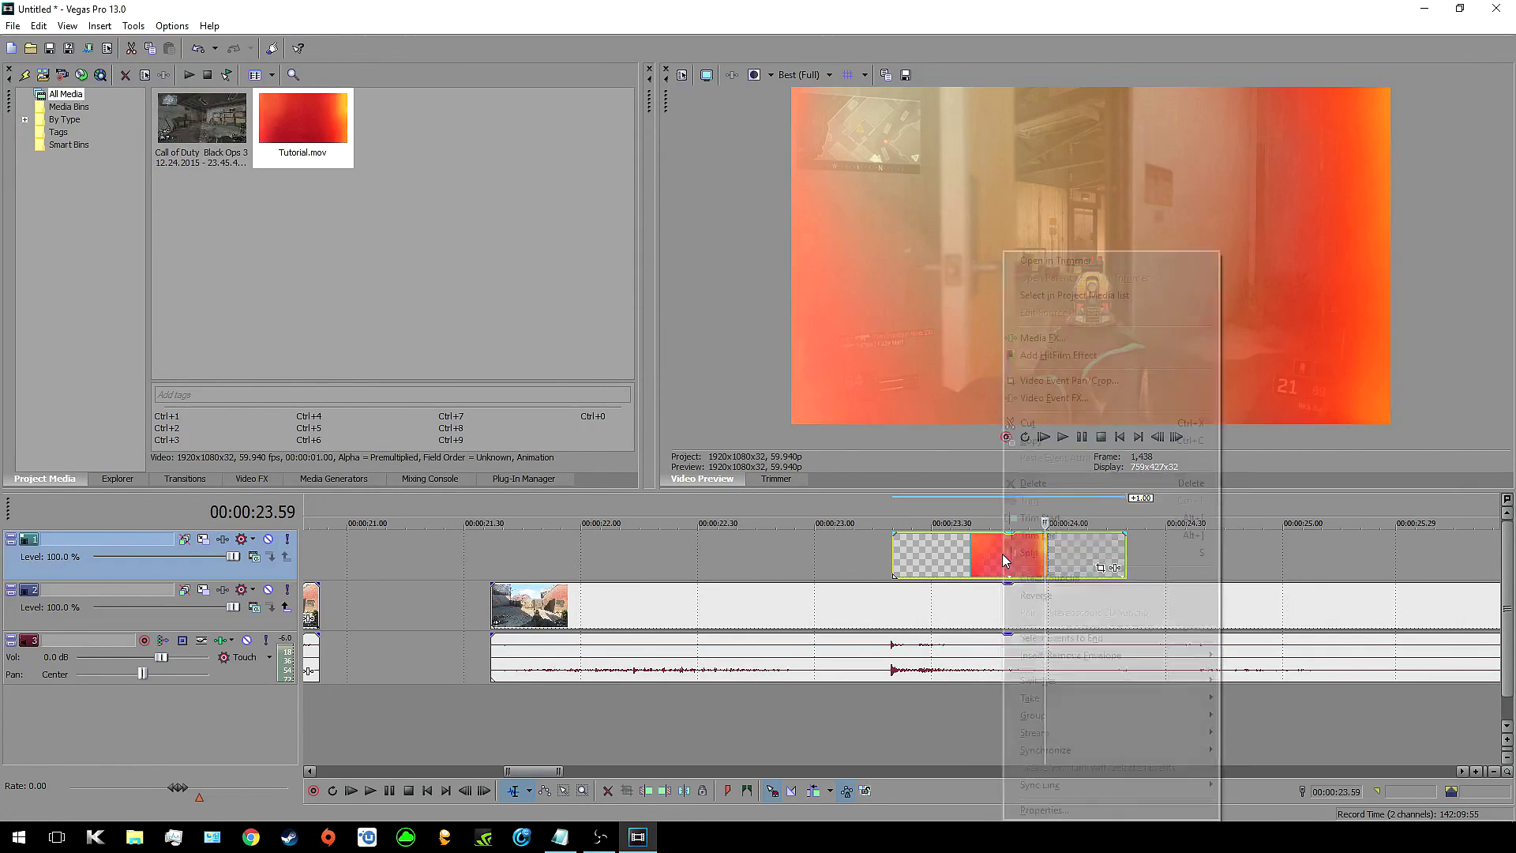
{"action": "left_click", "coordinate": [1041, 809]}
{"action": "left_click", "coordinate": [683, 152]}
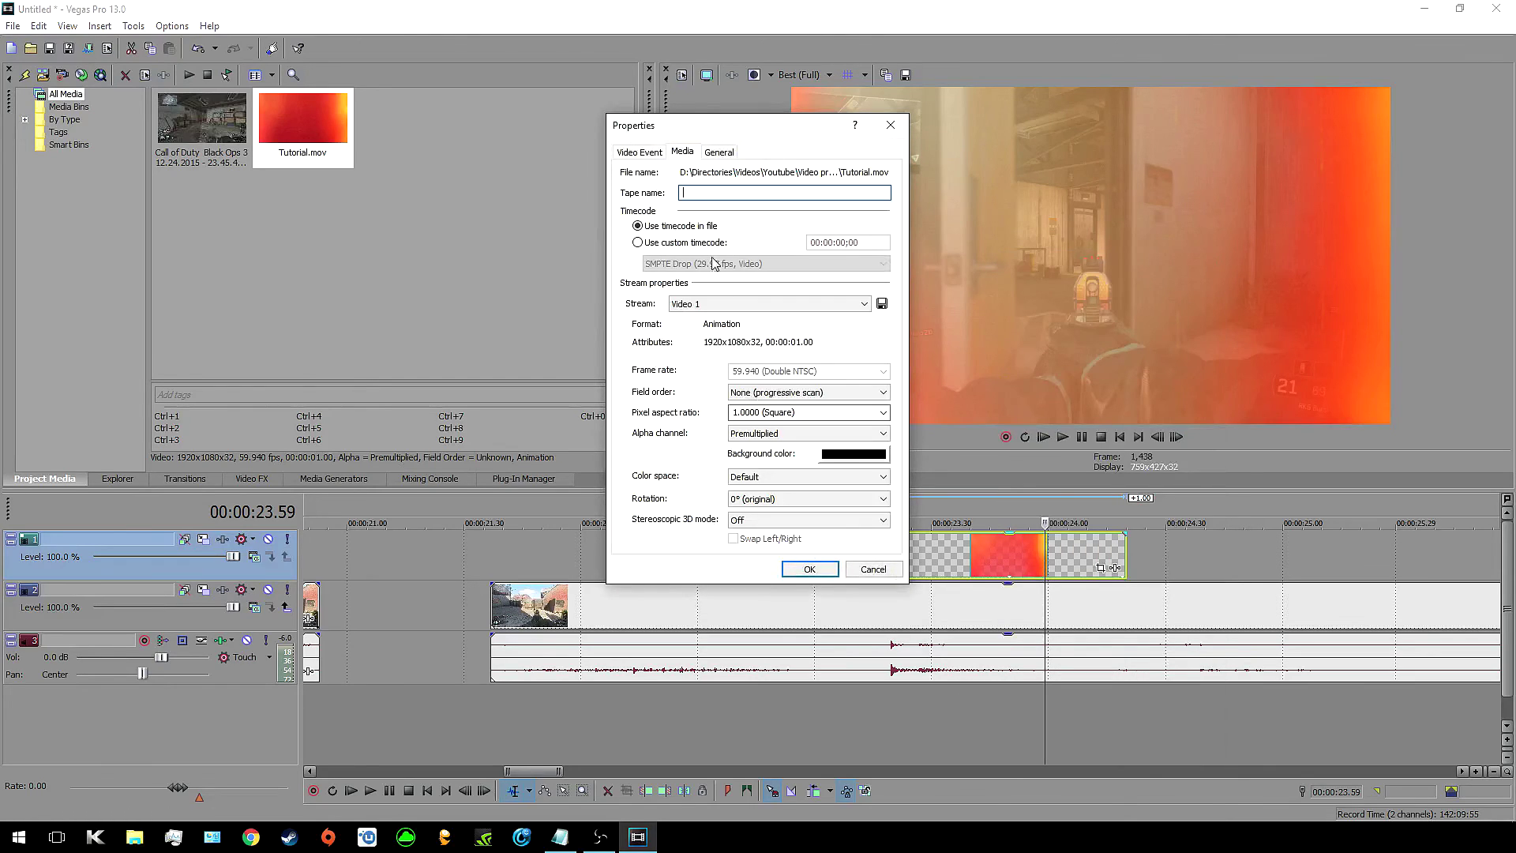
{"action": "left_click", "coordinate": [773, 435]}
{"action": "left_click", "coordinate": [774, 435]}
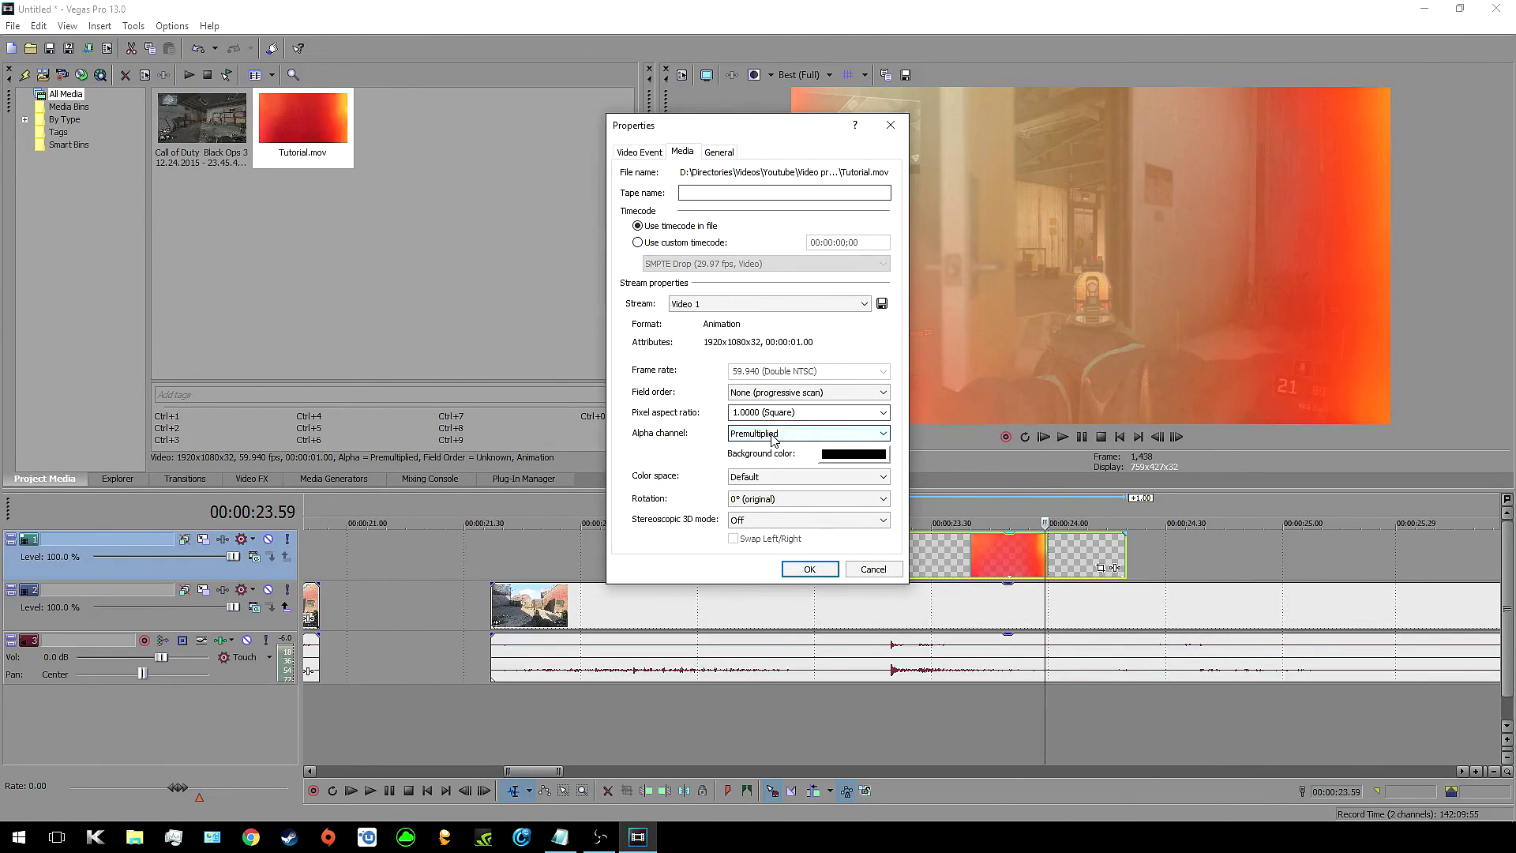
{"action": "left_click", "coordinate": [873, 569]}
{"action": "left_click_drag", "start_coordinate": [979, 560], "coordinate": [572, 552]}
{"action": "left_click", "coordinate": [477, 552]}
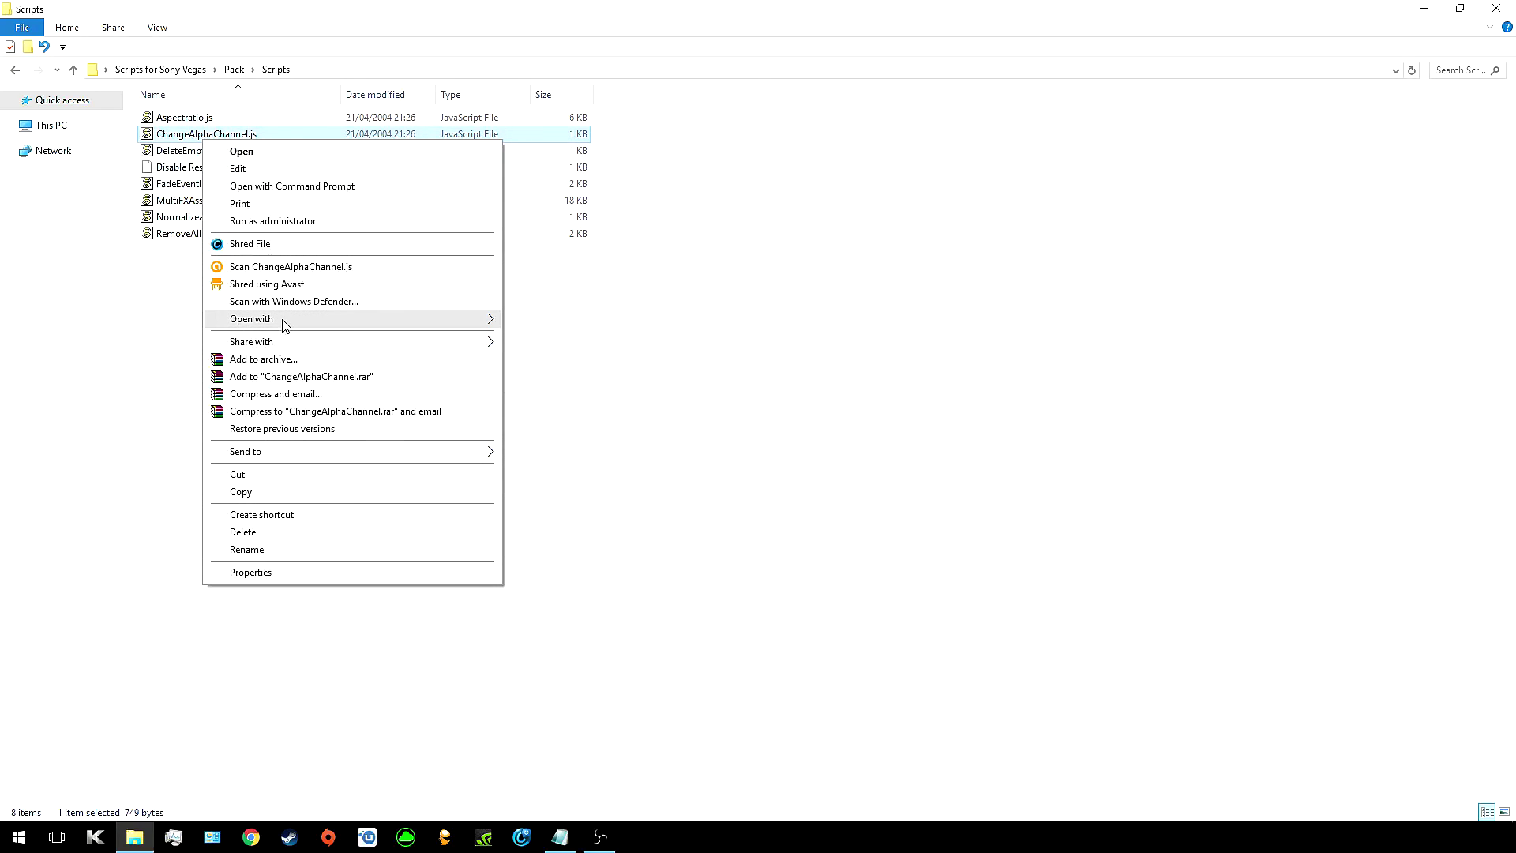
Open ChangeAlphaChannel.js in Notepad past the security warning and highlight its first line.
{"action": "mouse_move", "coordinate": [330, 319]}
{"action": "left_click", "coordinate": [543, 338]}
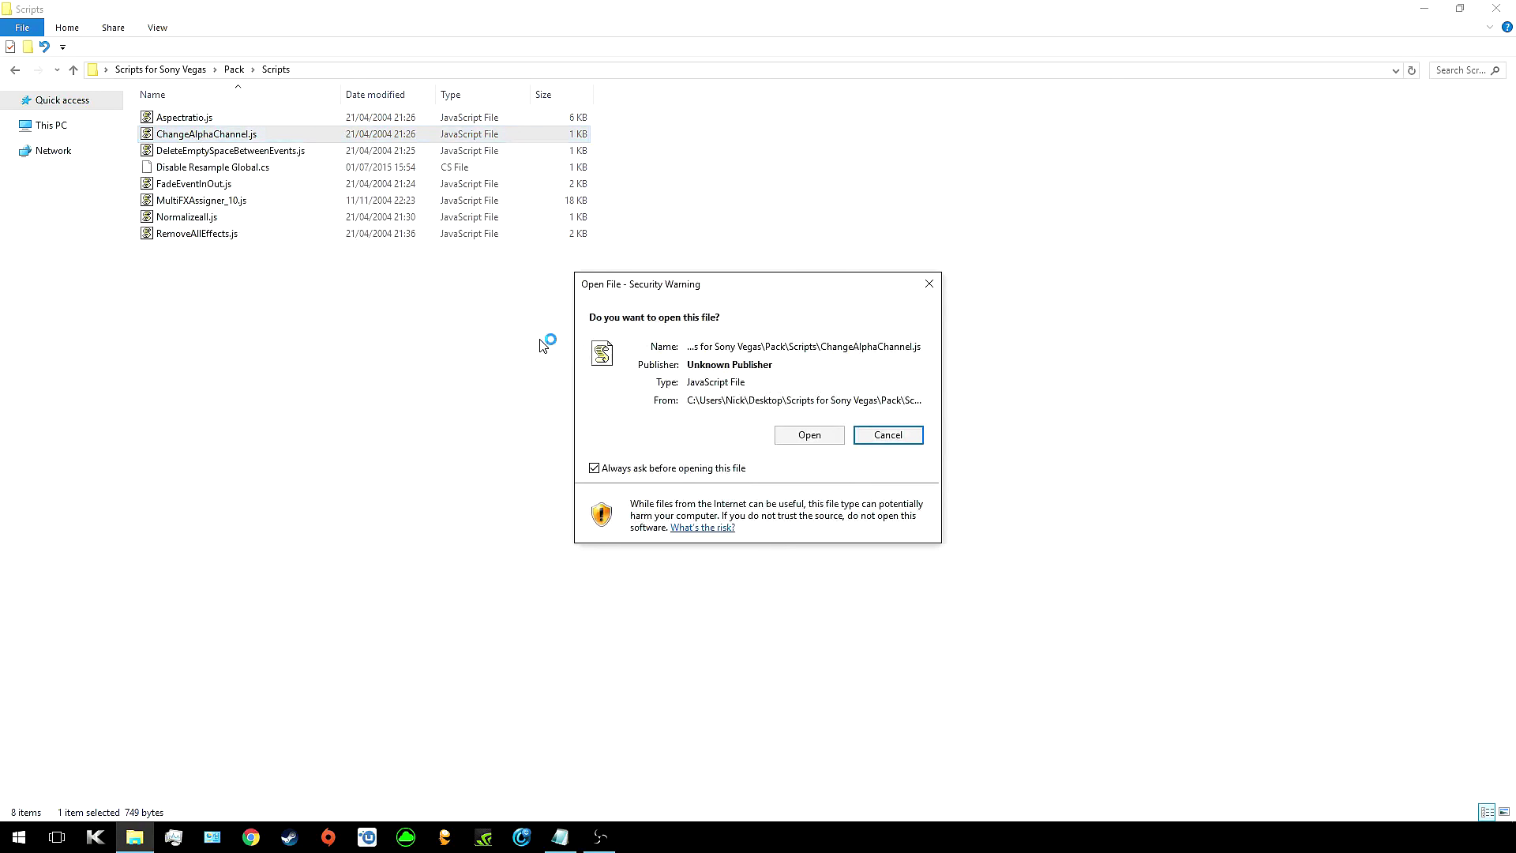
{"action": "left_click", "coordinate": [810, 436]}
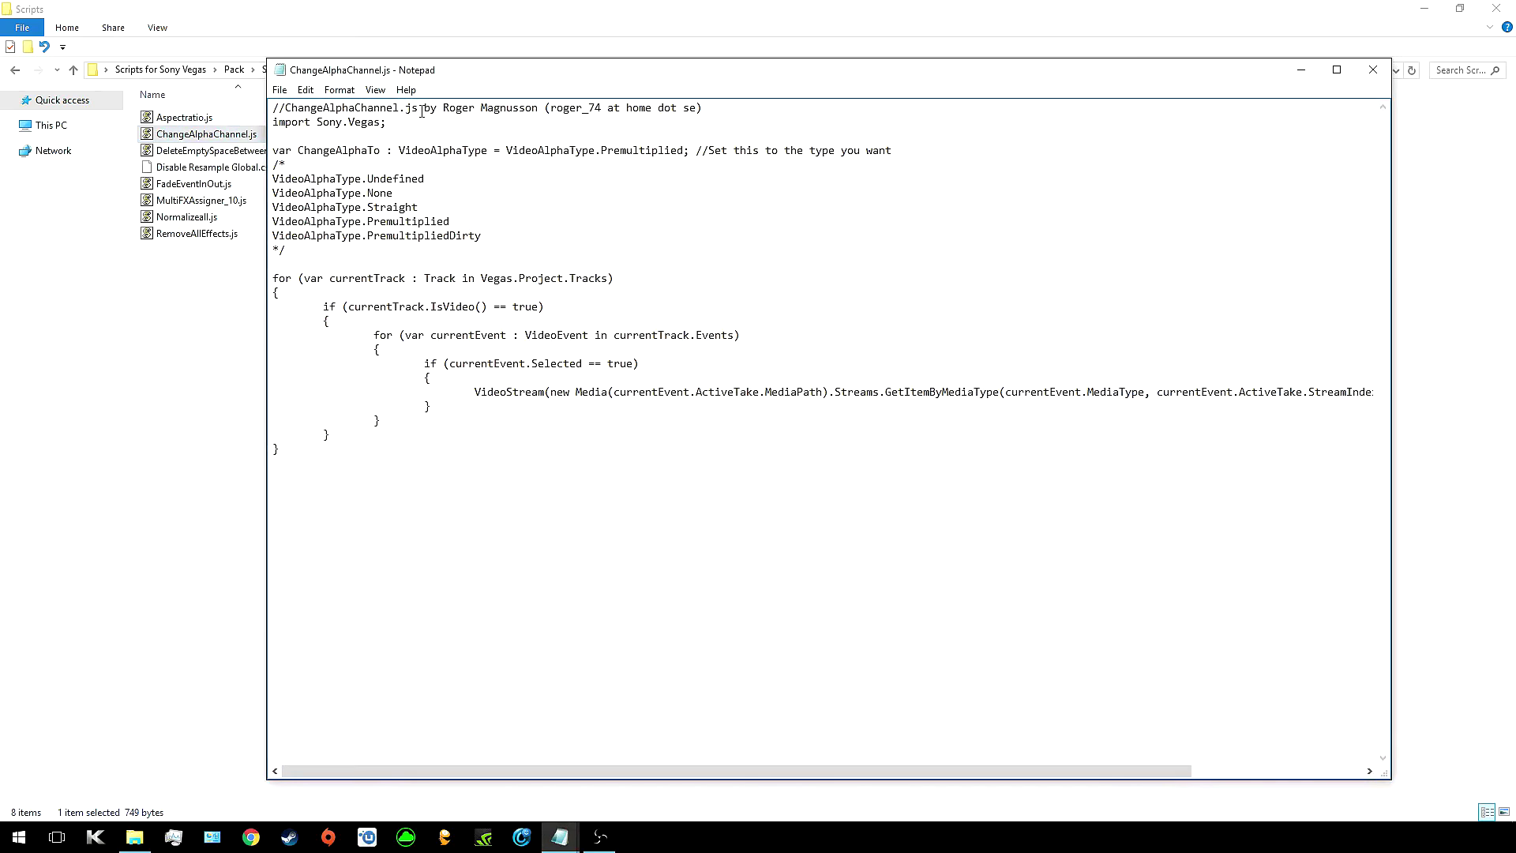
{"action": "left_click_drag", "start_coordinate": [274, 108], "coordinate": [732, 108]}
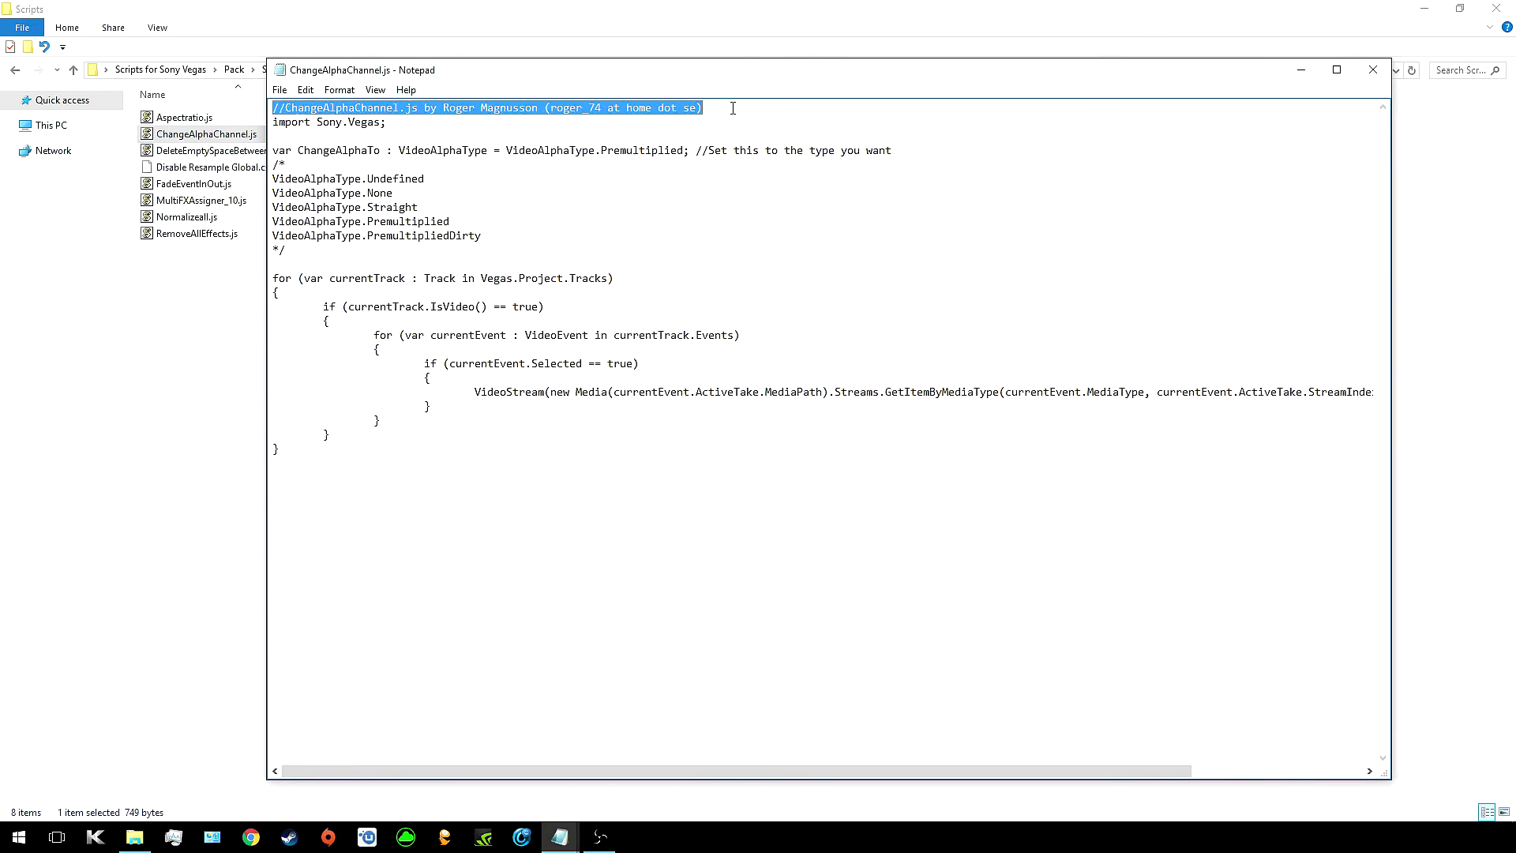
{"action": "left_click", "coordinate": [731, 107]}
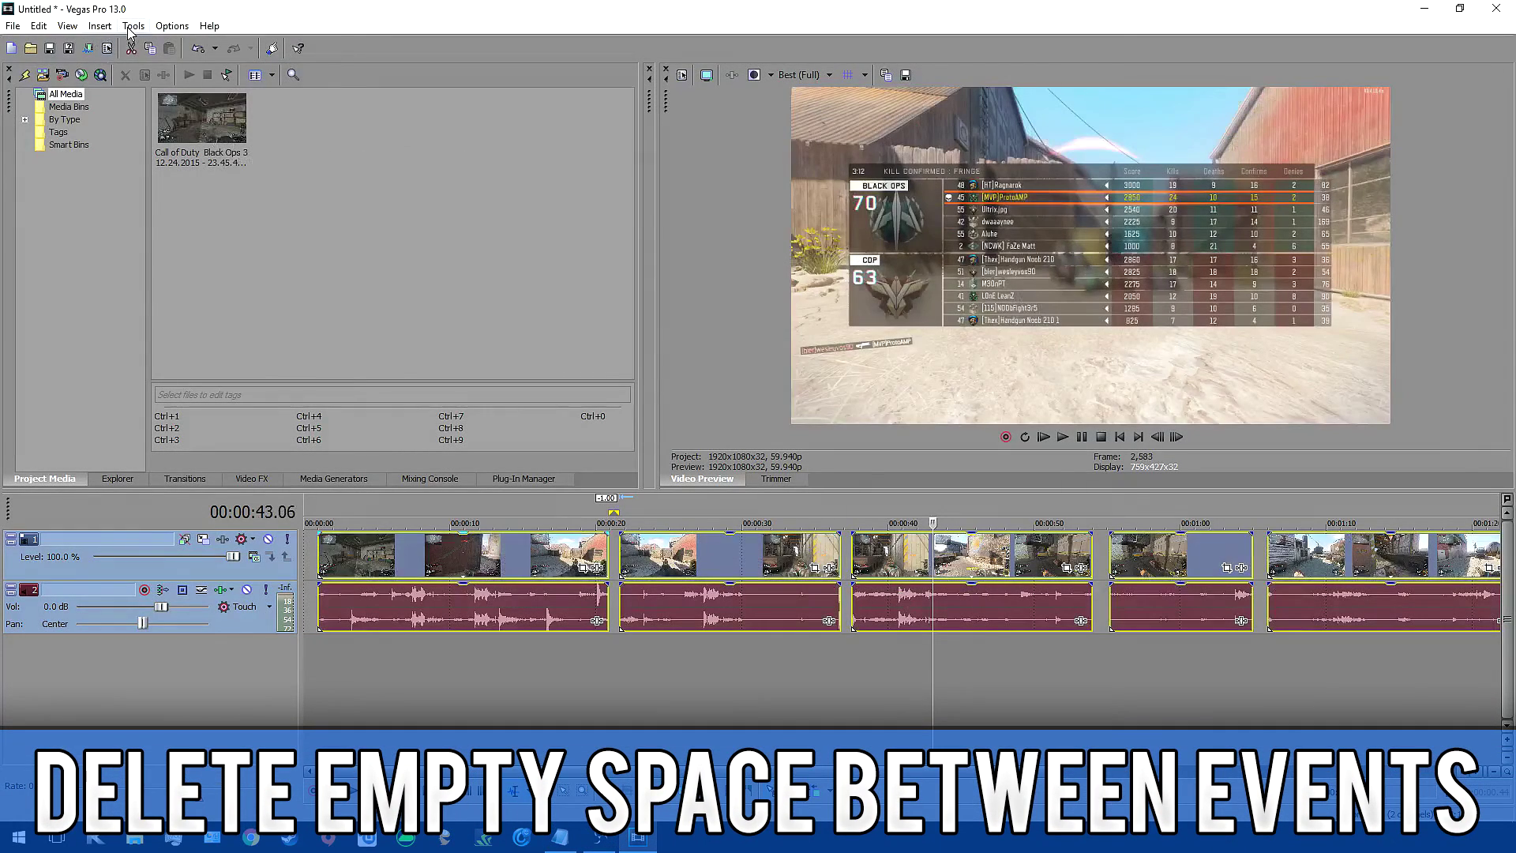
Run the DeleteEmptySpaceBetweenEvents script from Tools > Scripting > 3rd Party.
{"action": "left_click", "coordinate": [131, 29]}
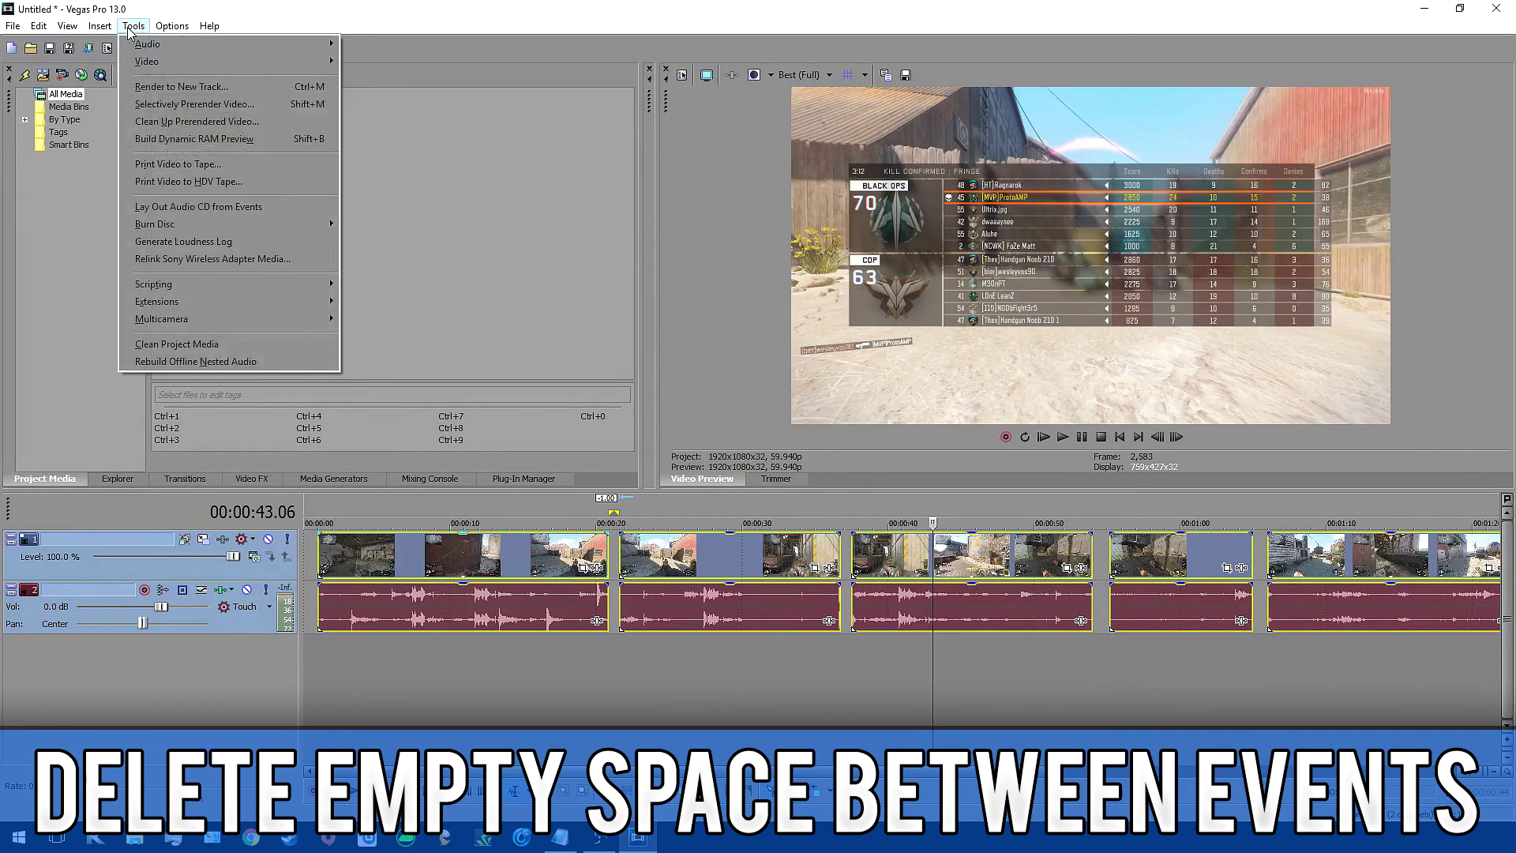
{"action": "mouse_move", "coordinate": [190, 284]}
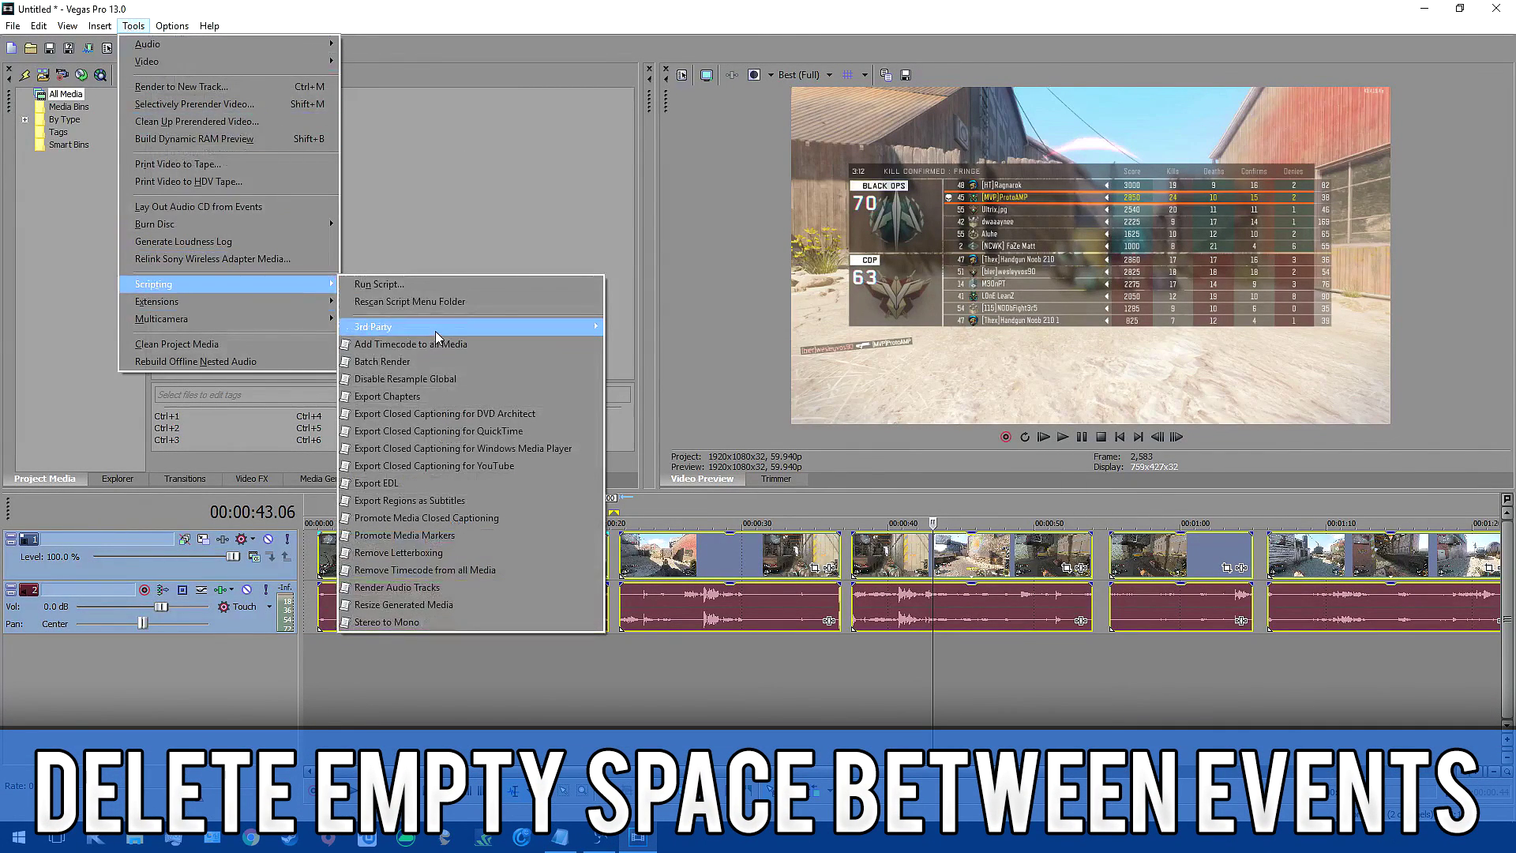
{"action": "mouse_move", "coordinate": [437, 332]}
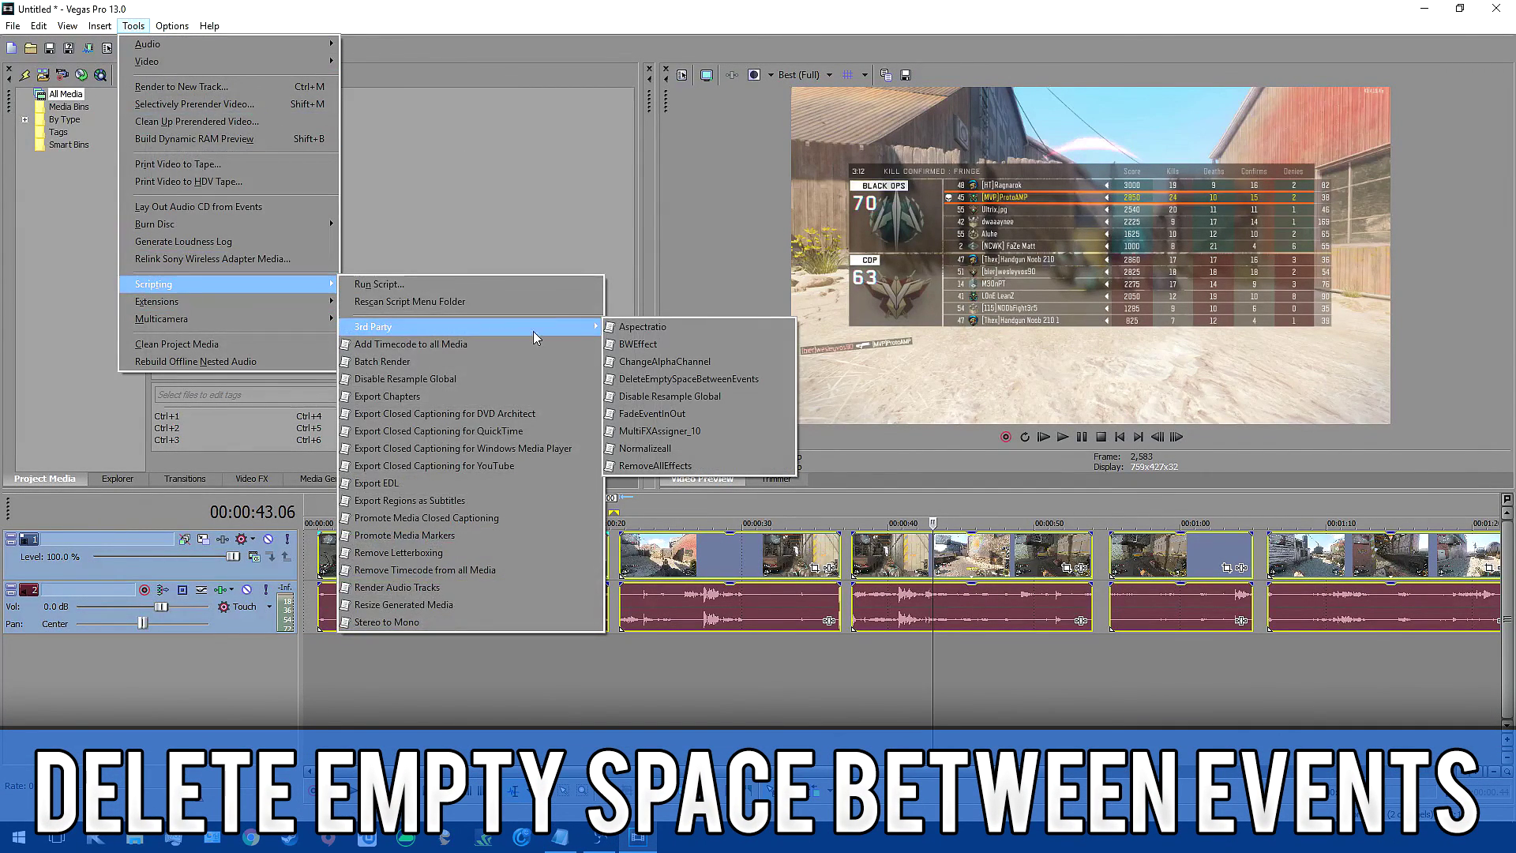
{"action": "left_click", "coordinate": [647, 379]}
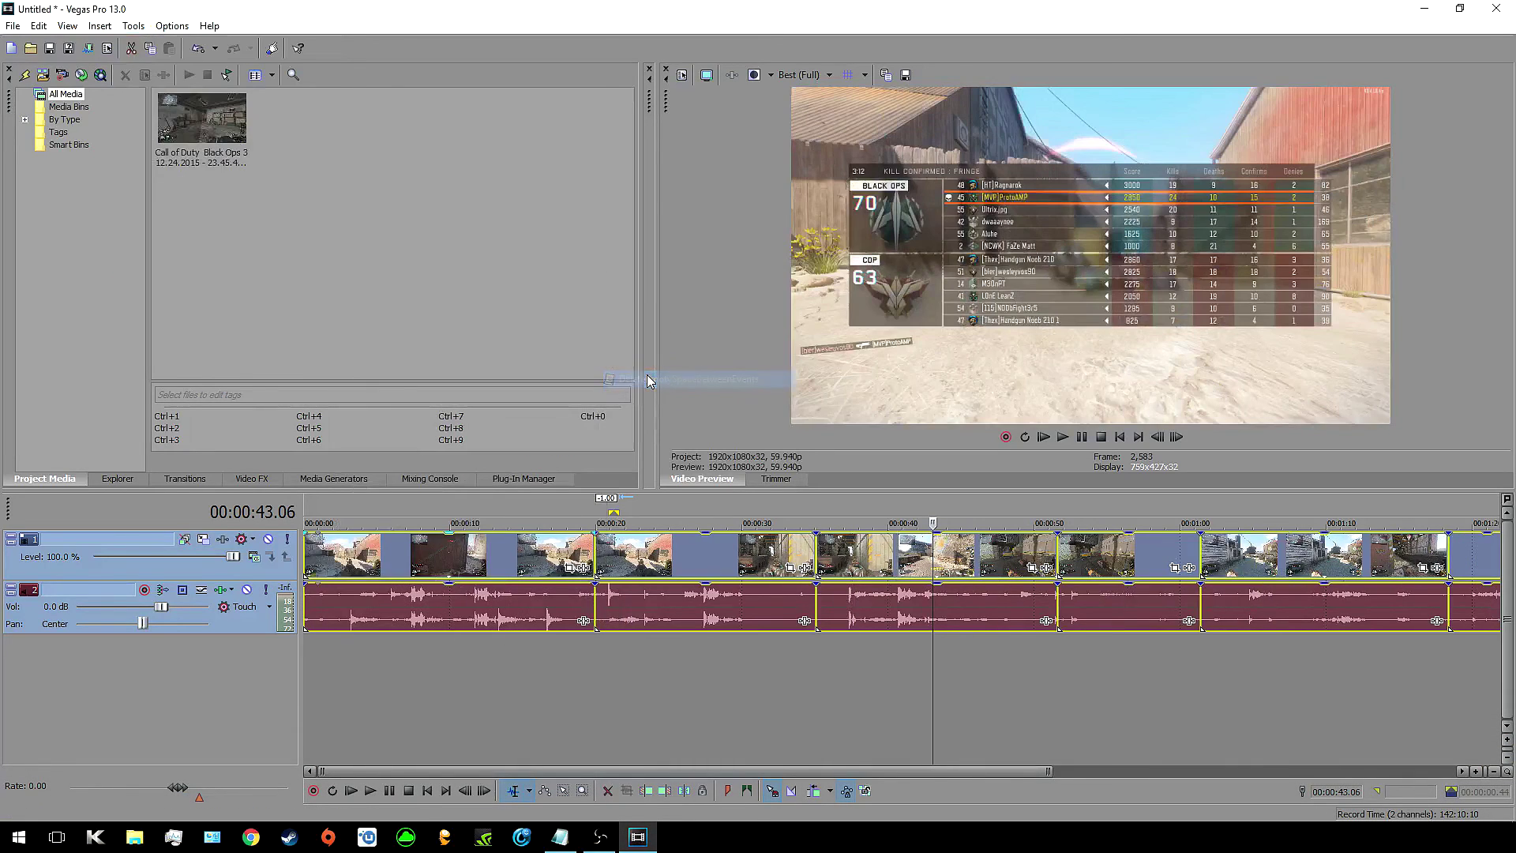
Zoom into the junction at 00:00:19.56 and step frames to confirm no gap remains.
{"action": "left_click", "coordinate": [541, 562]}
{"action": "left_click", "coordinate": [591, 563]}
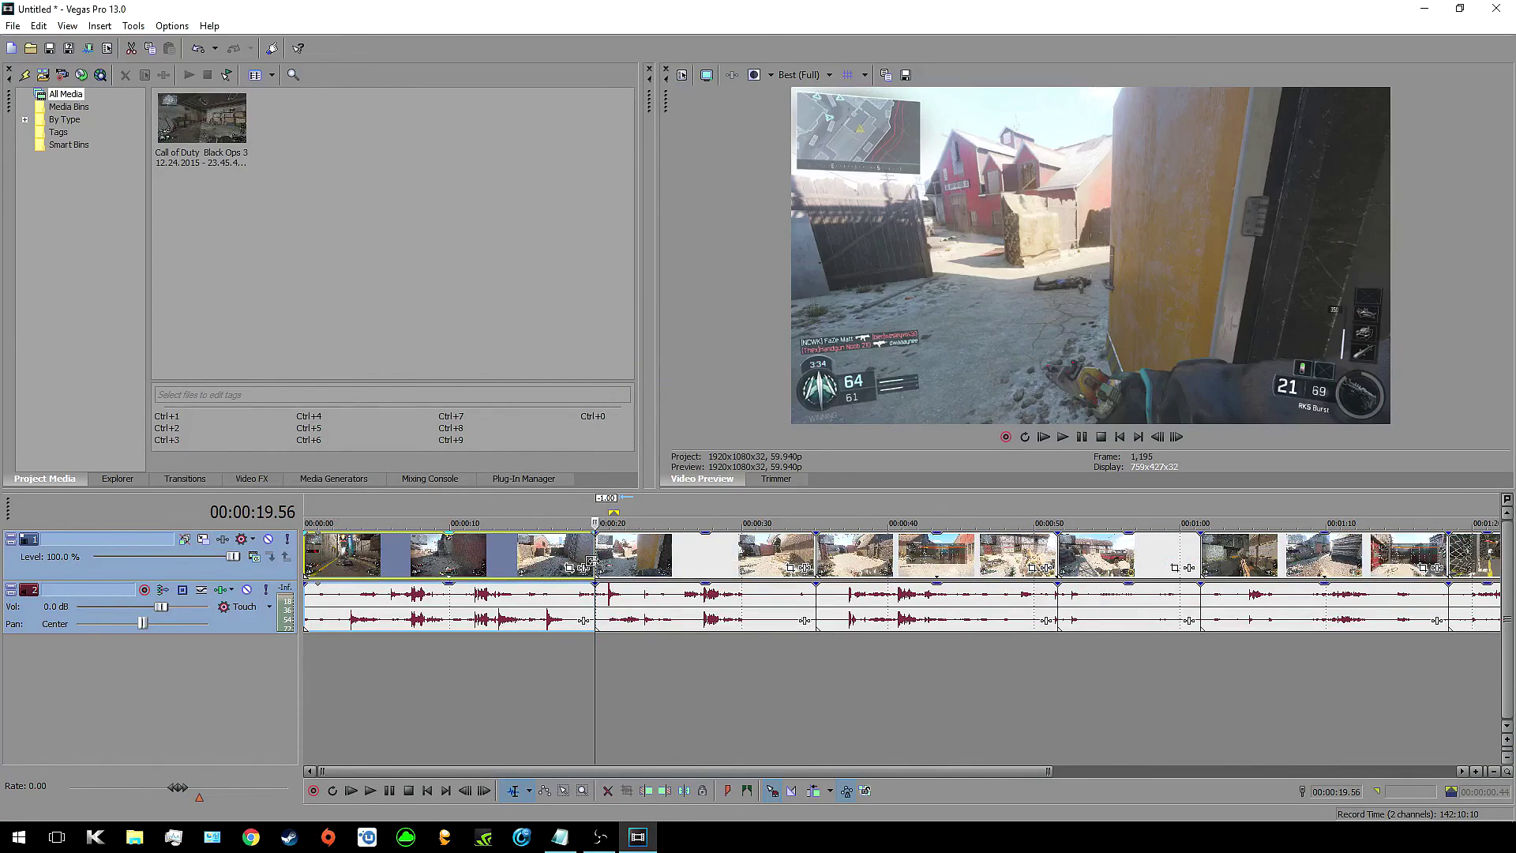
{"action": "scroll", "coordinate": [786, 596], "scroll_direction": "up", "scroll_amount": 10}
{"action": "key", "text": "Right"}
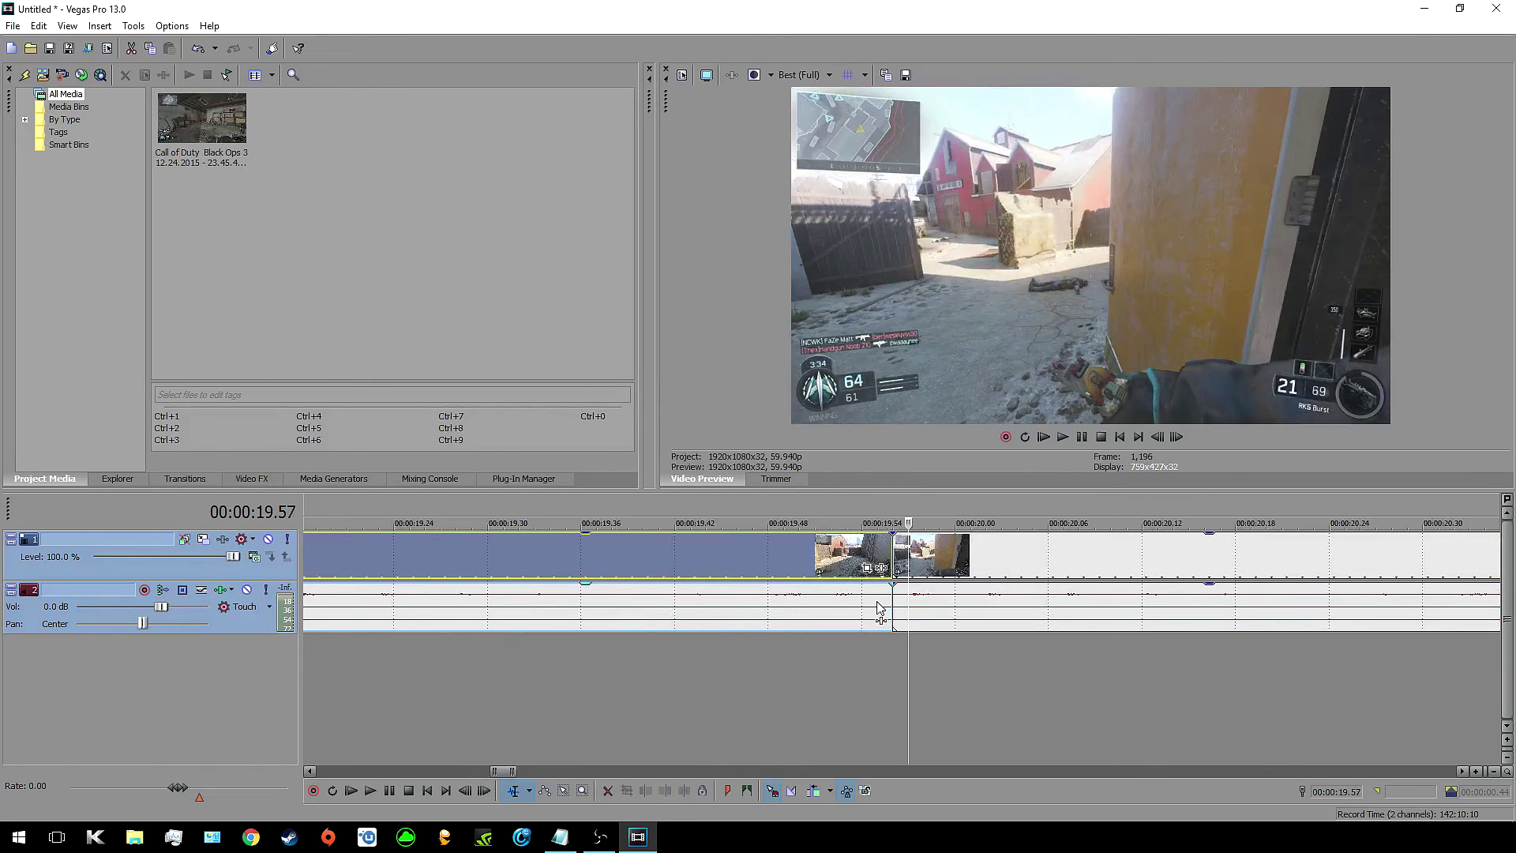
{"action": "key", "text": "Left"}
{"action": "key", "text": "Left"}
{"action": "key", "text": "Right"}
{"action": "key", "text": "Right"}
{"action": "left_click", "coordinate": [948, 570]}
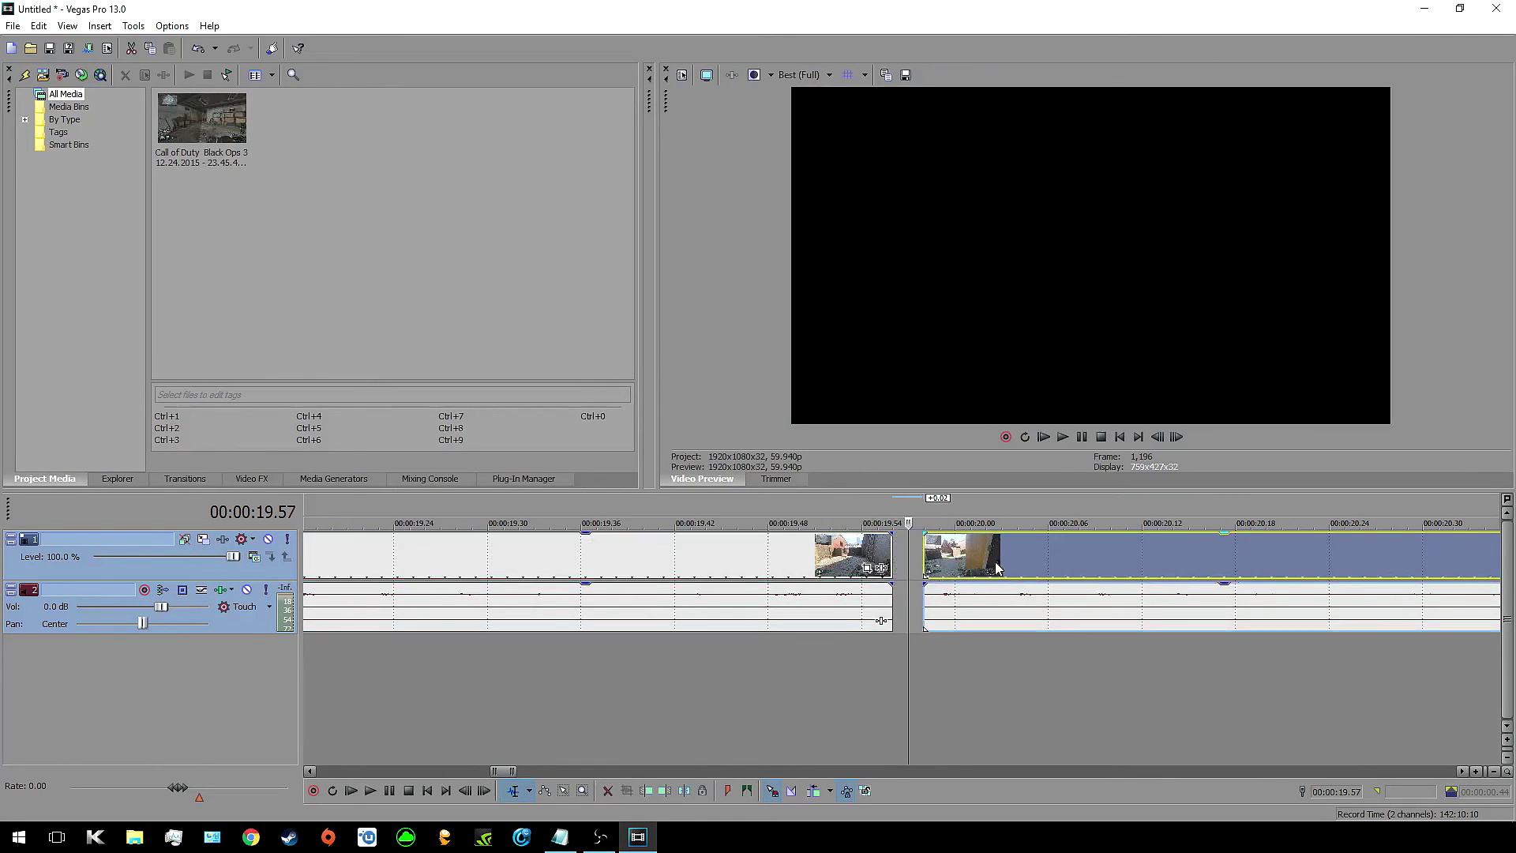
{"action": "scroll", "coordinate": [945, 578], "scroll_direction": "down", "scroll_amount": 8}
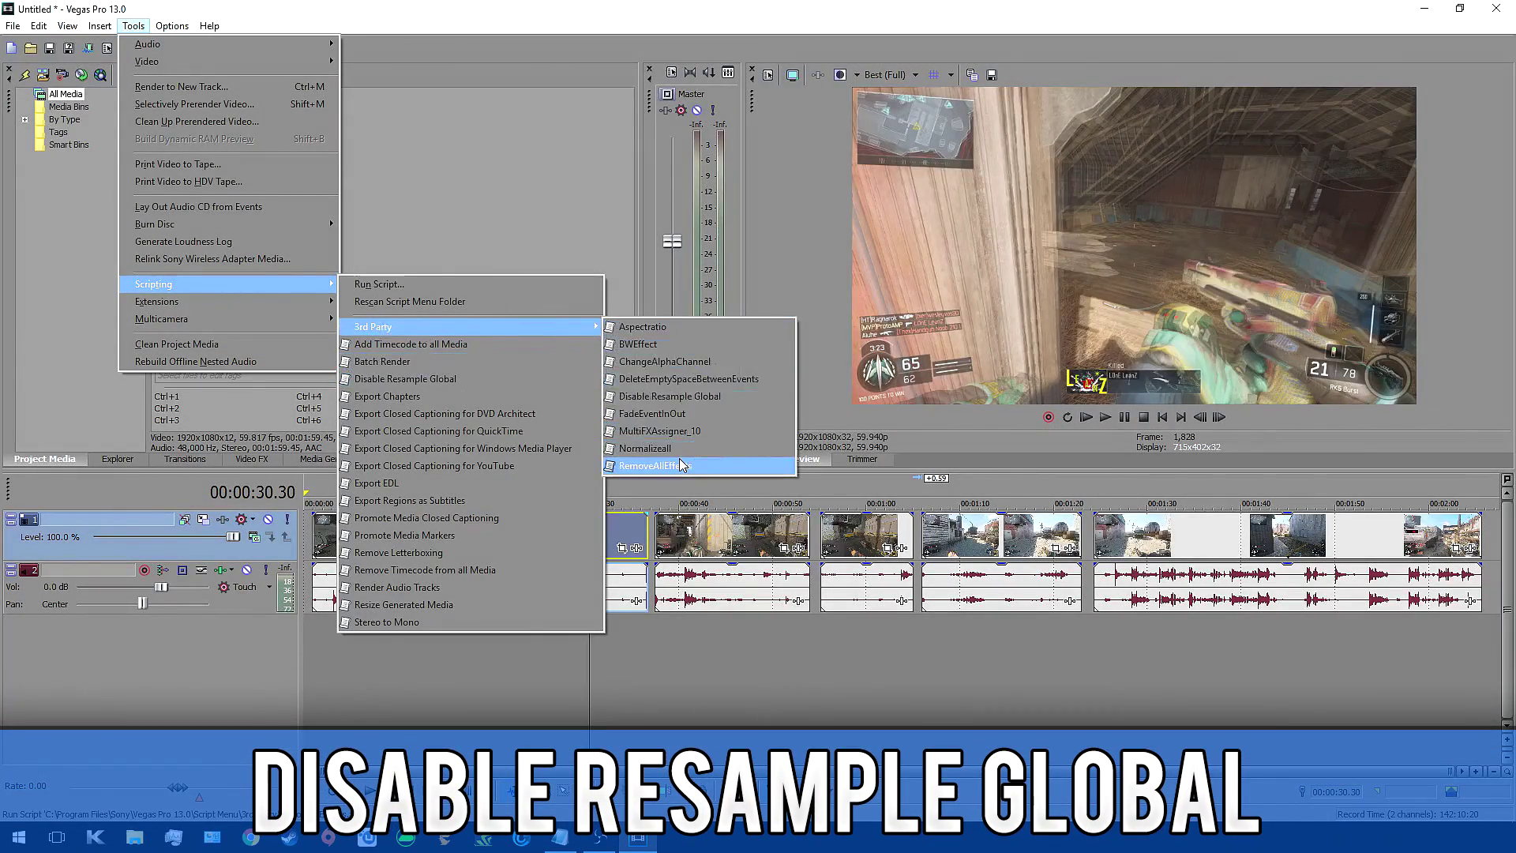
{"action": "left_click", "coordinate": [670, 396]}
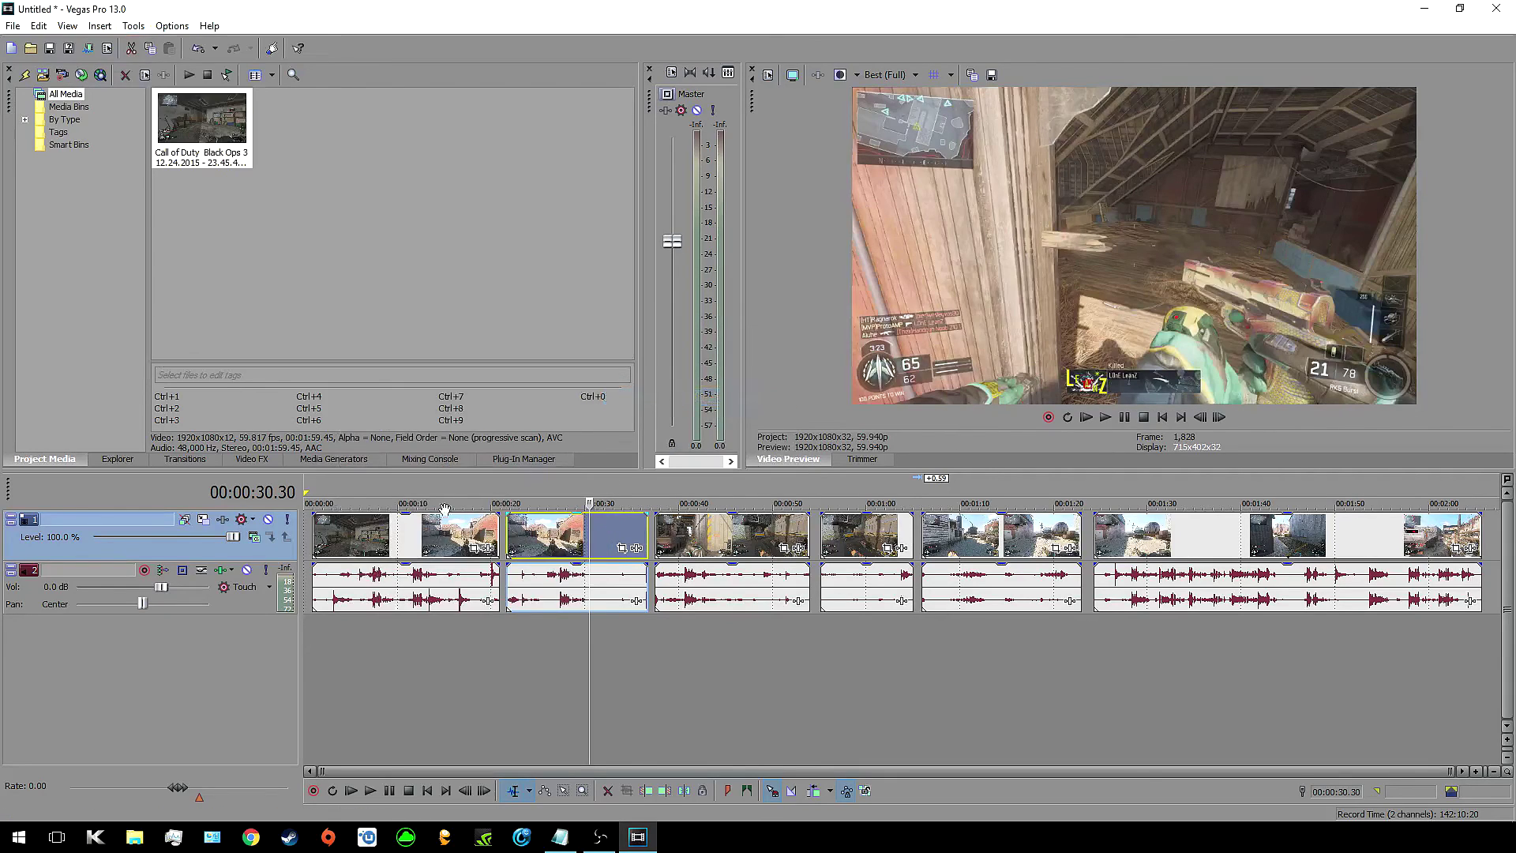
{"action": "left_click", "coordinate": [438, 533]}
{"action": "right_click", "coordinate": [438, 533]}
{"action": "left_click", "coordinate": [481, 807]}
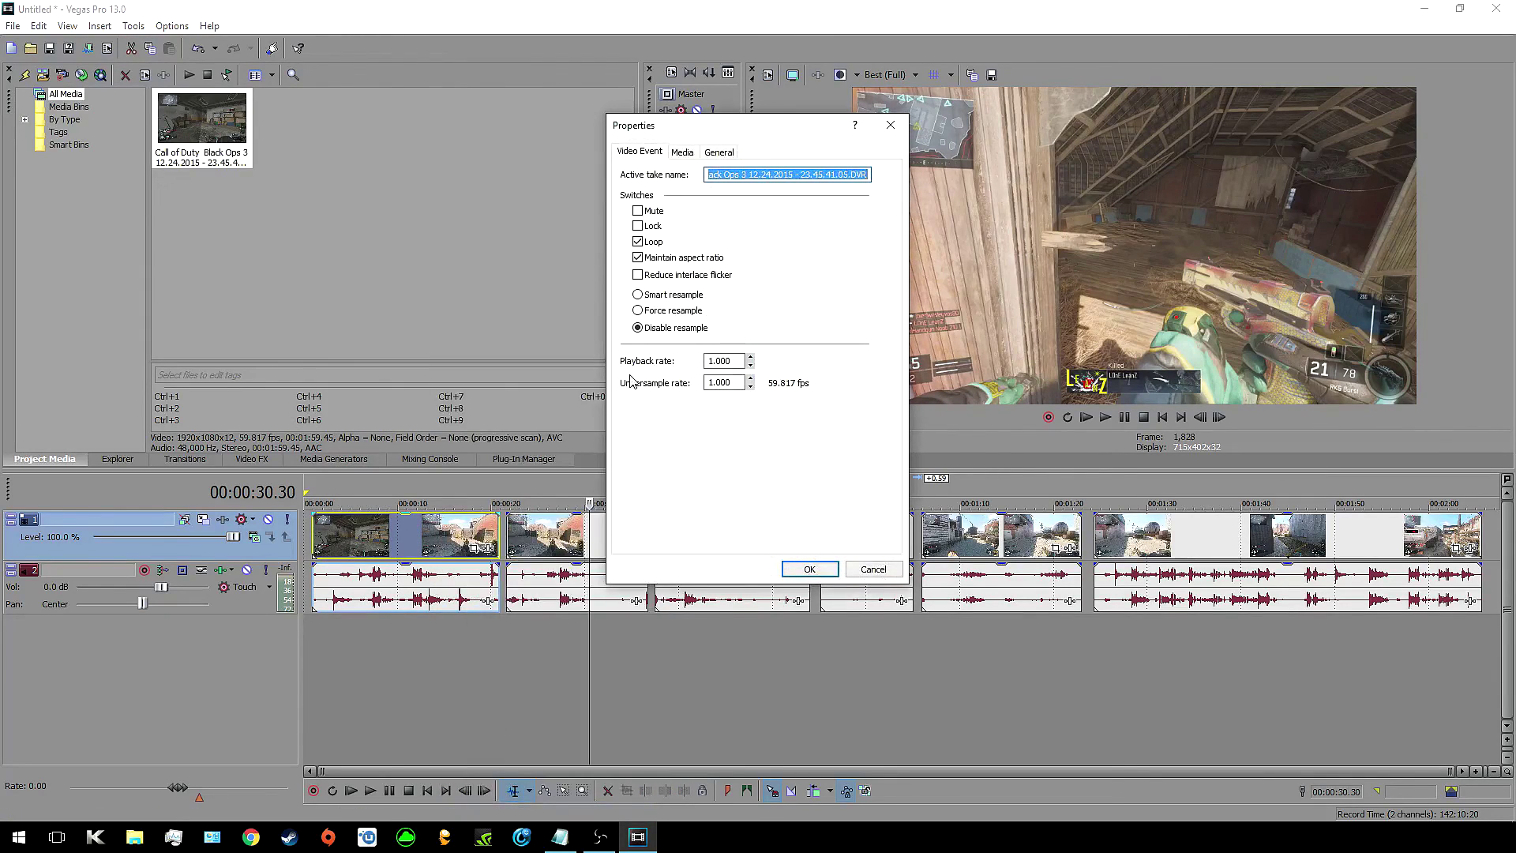
{"action": "left_click", "coordinate": [873, 569]}
{"action": "right_click", "coordinate": [772, 536]}
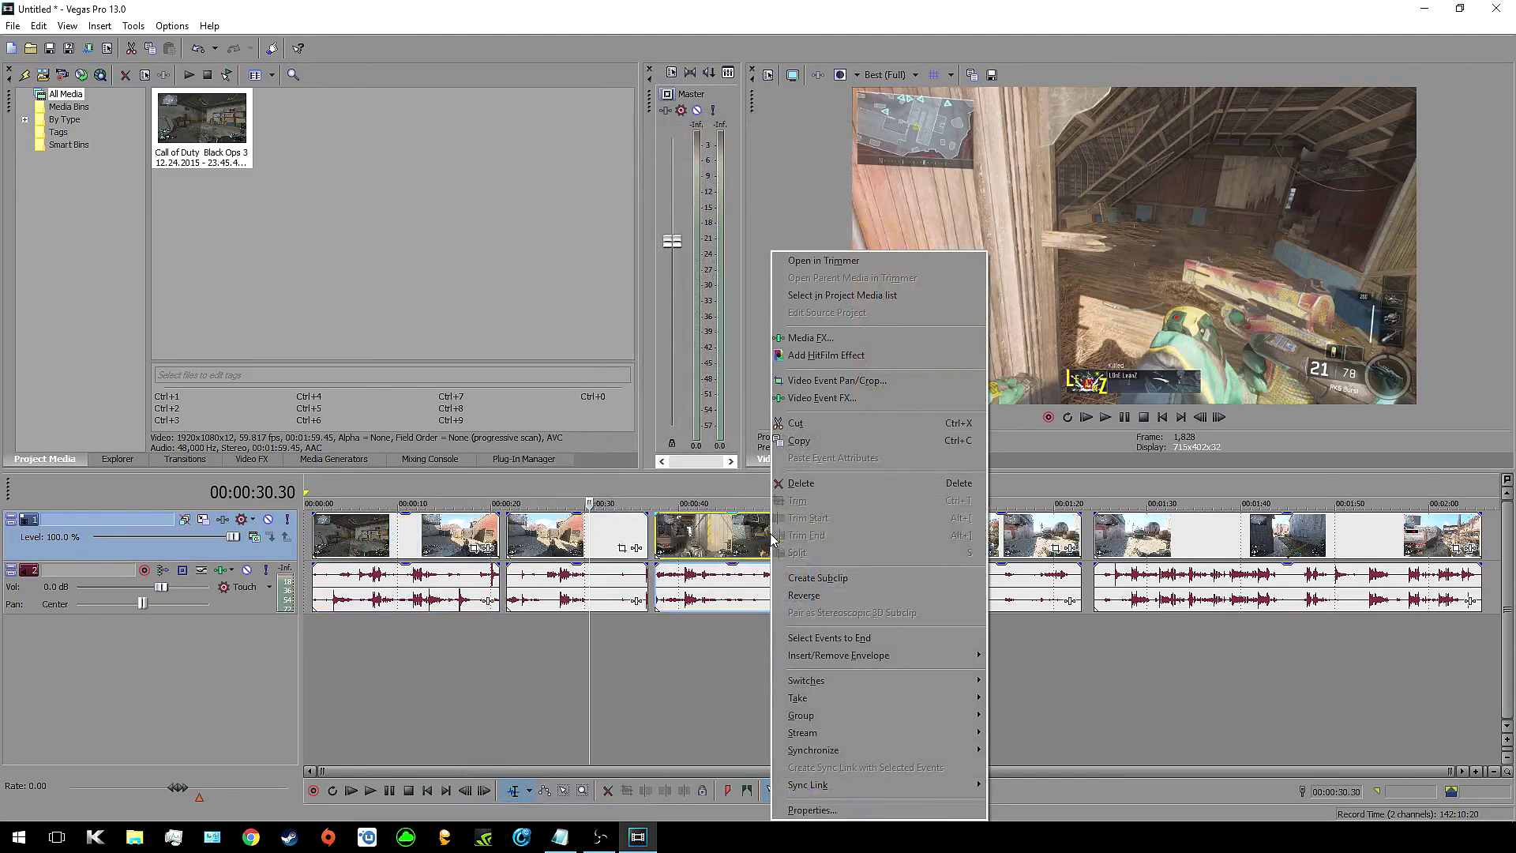
{"action": "left_click", "coordinate": [805, 809]}
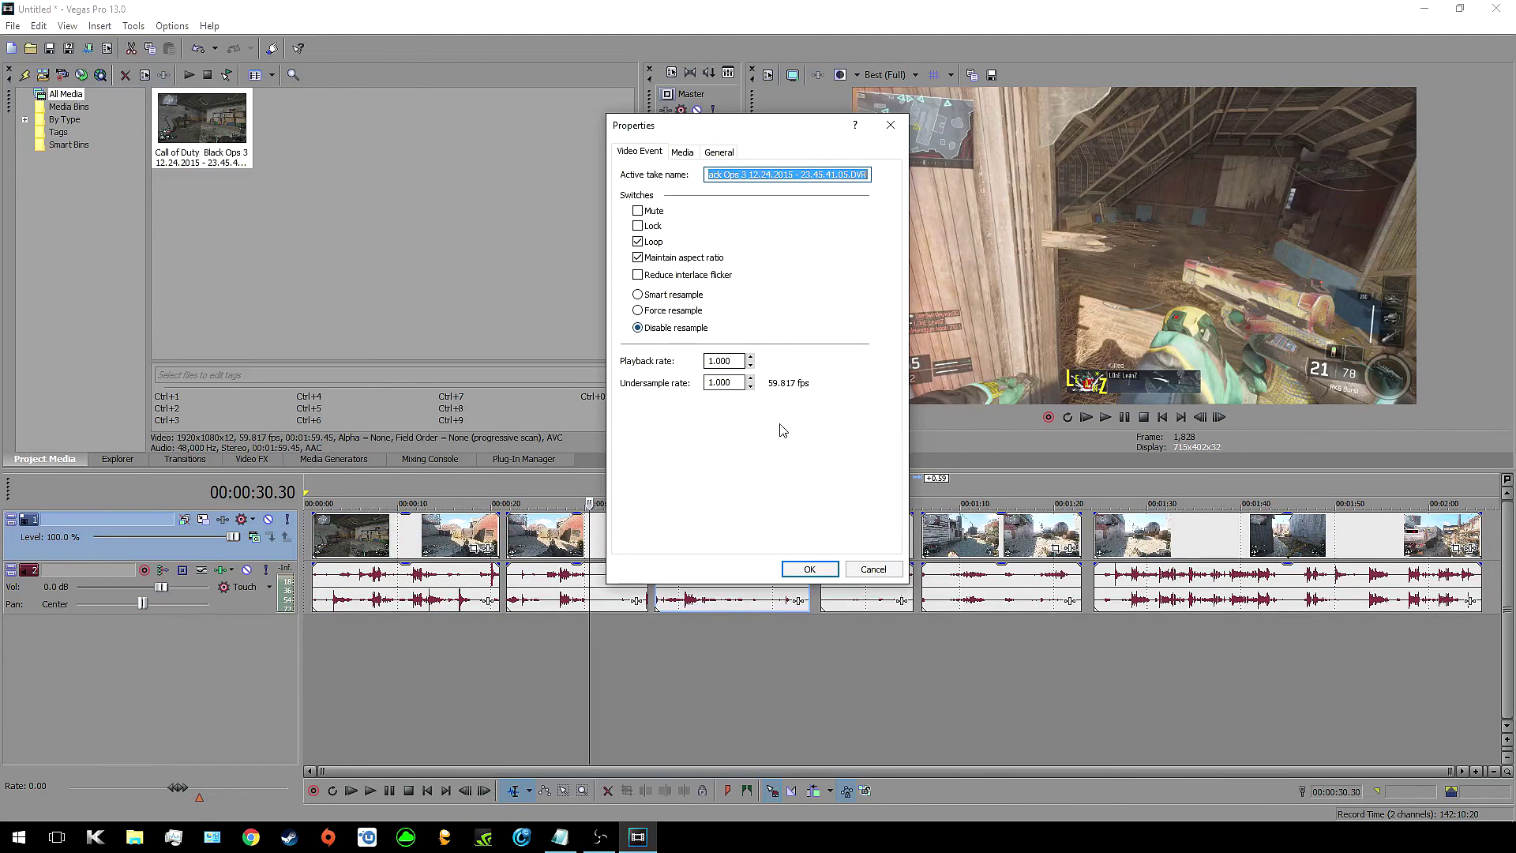
{"action": "left_click", "coordinate": [873, 569]}
{"action": "right_click", "coordinate": [1175, 537]}
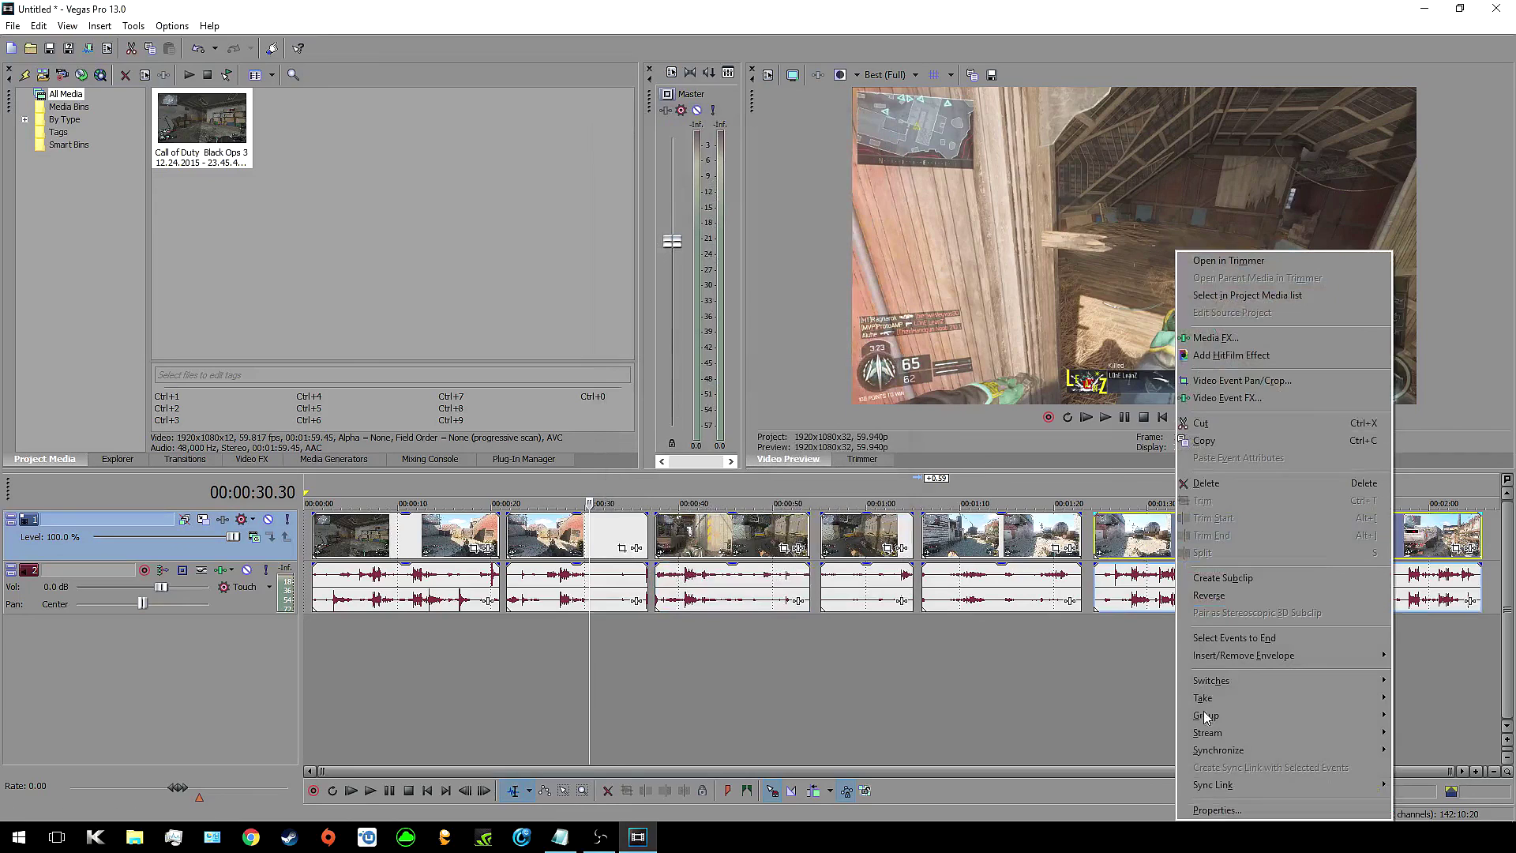
{"action": "left_click", "coordinate": [1205, 811]}
{"action": "left_click", "coordinate": [870, 570]}
{"action": "right_click", "coordinate": [1000, 537]}
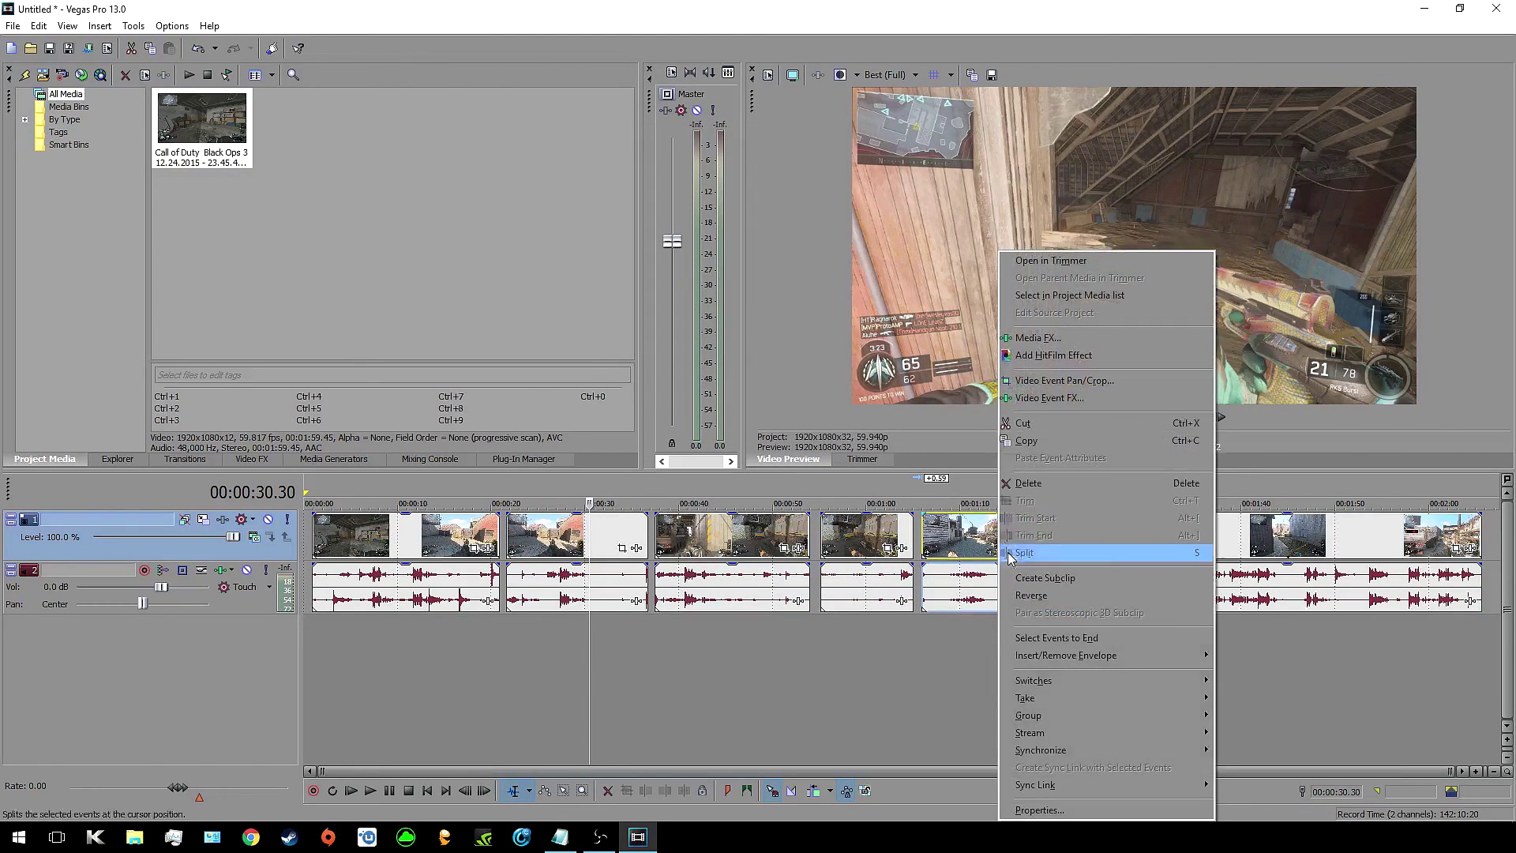
{"action": "left_click", "coordinate": [1035, 811]}
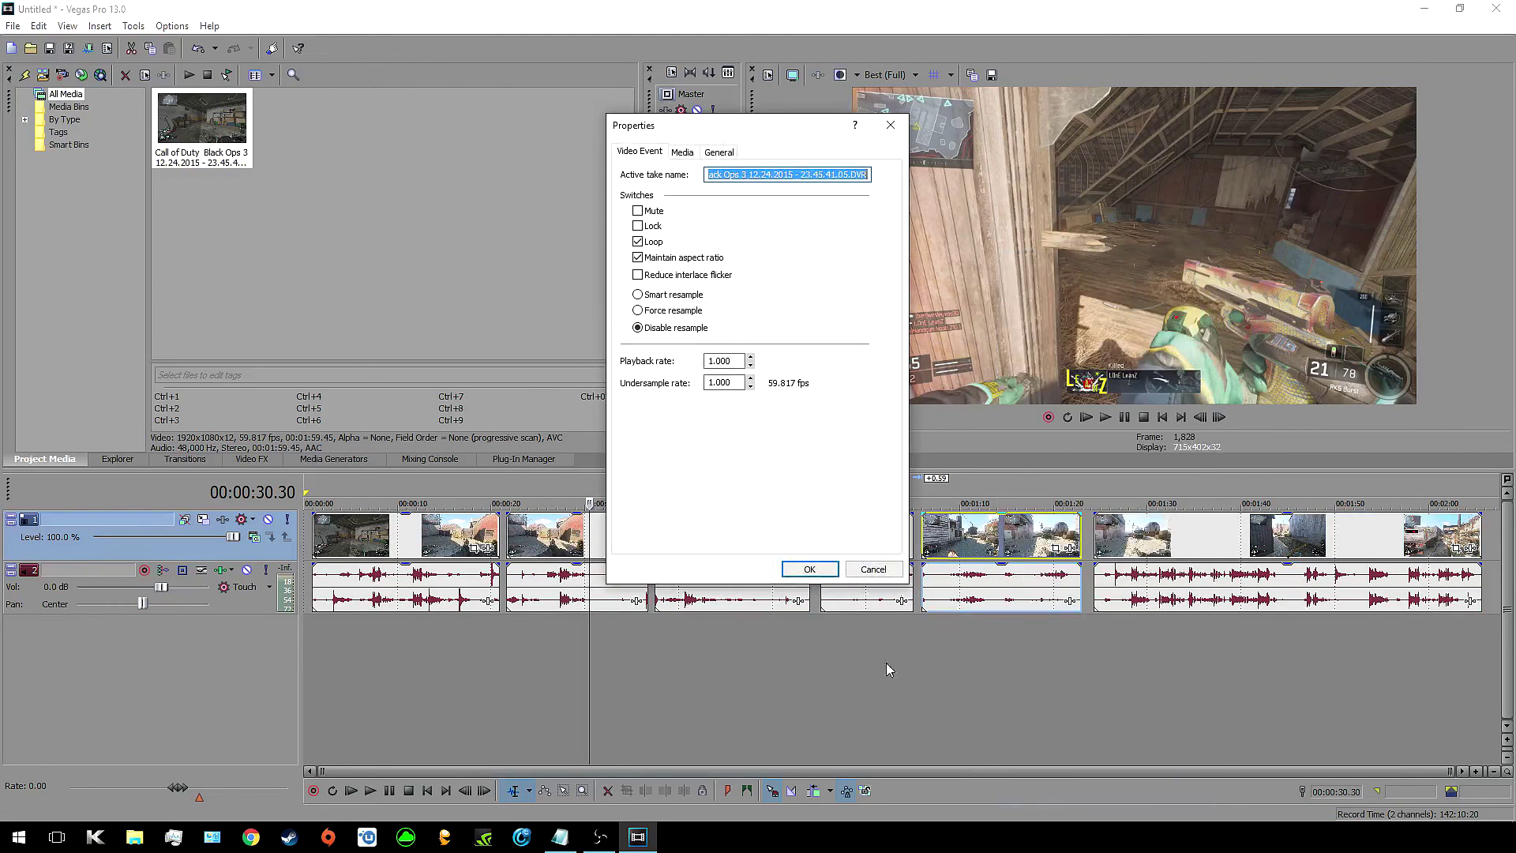
{"action": "left_click", "coordinate": [874, 569]}
{"action": "left_click", "coordinate": [423, 531]}
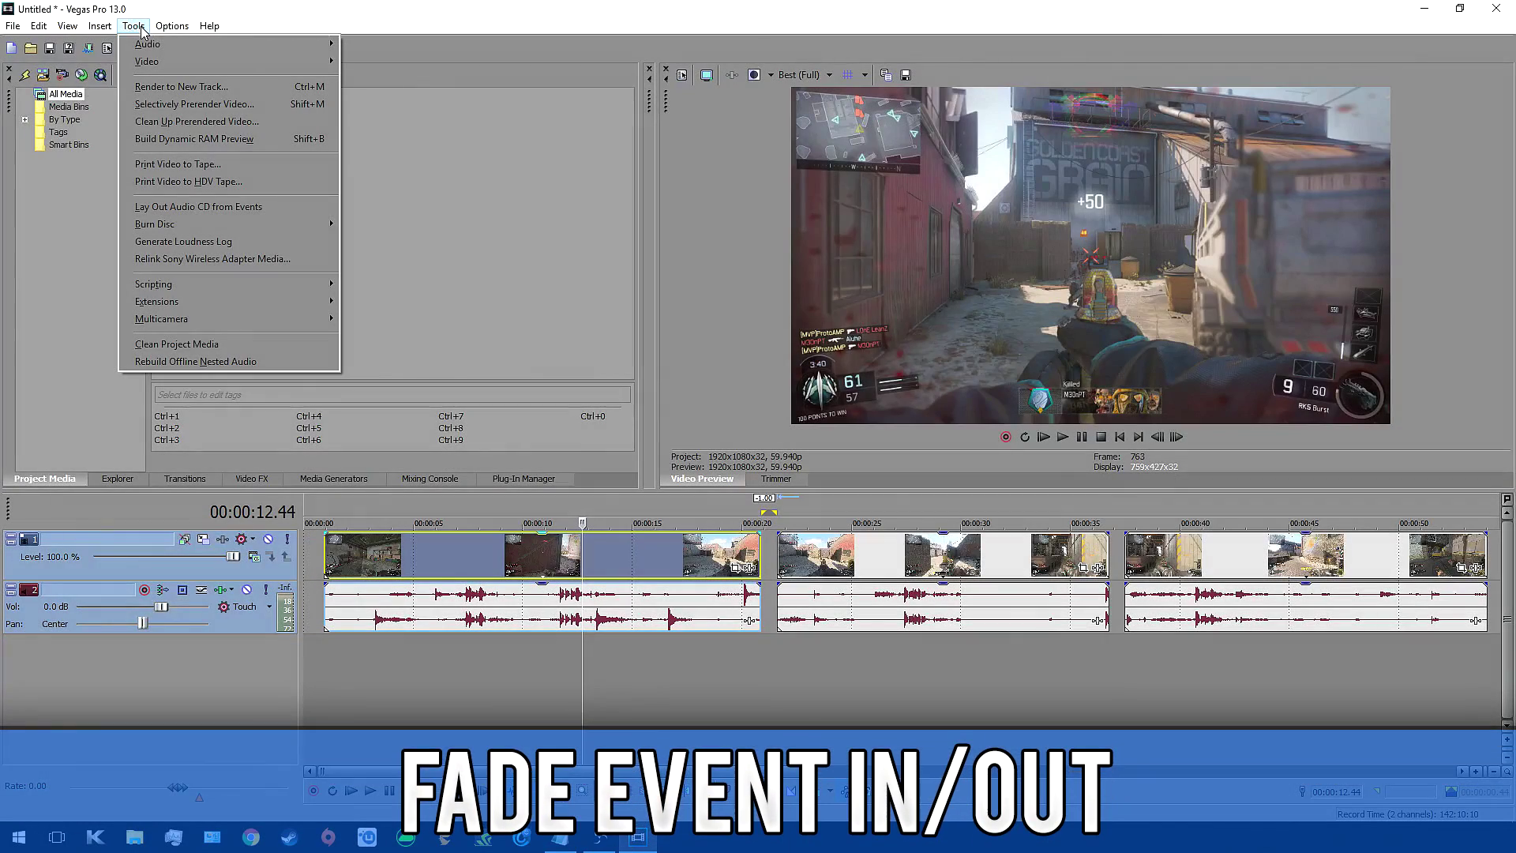
Run FadeEventInOut on the first clip and zoom in to check the fade-out at its end.
{"action": "mouse_move", "coordinate": [199, 282]}
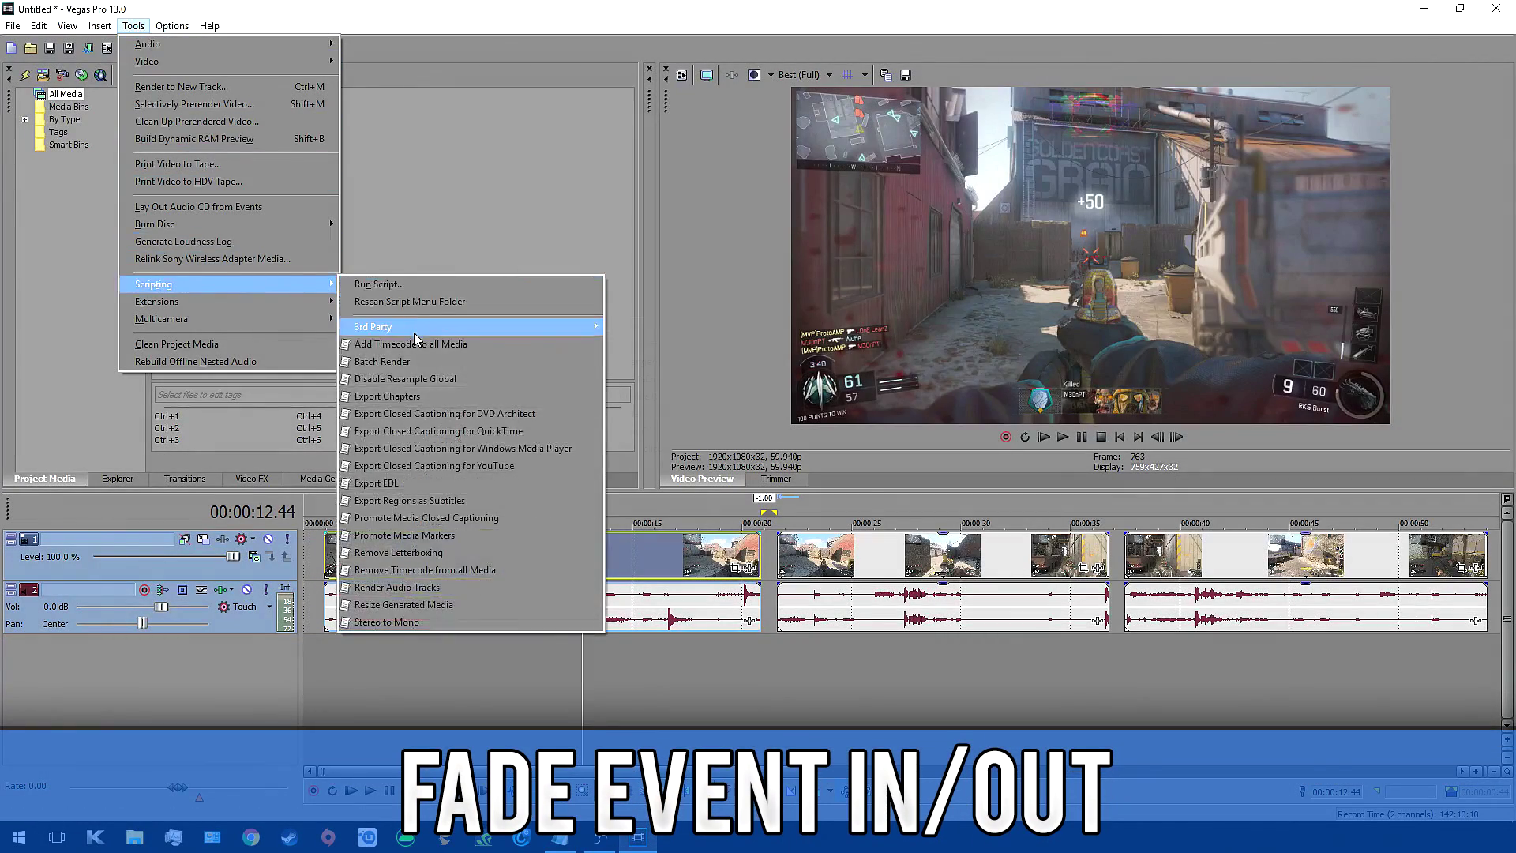
{"action": "mouse_move", "coordinate": [413, 334]}
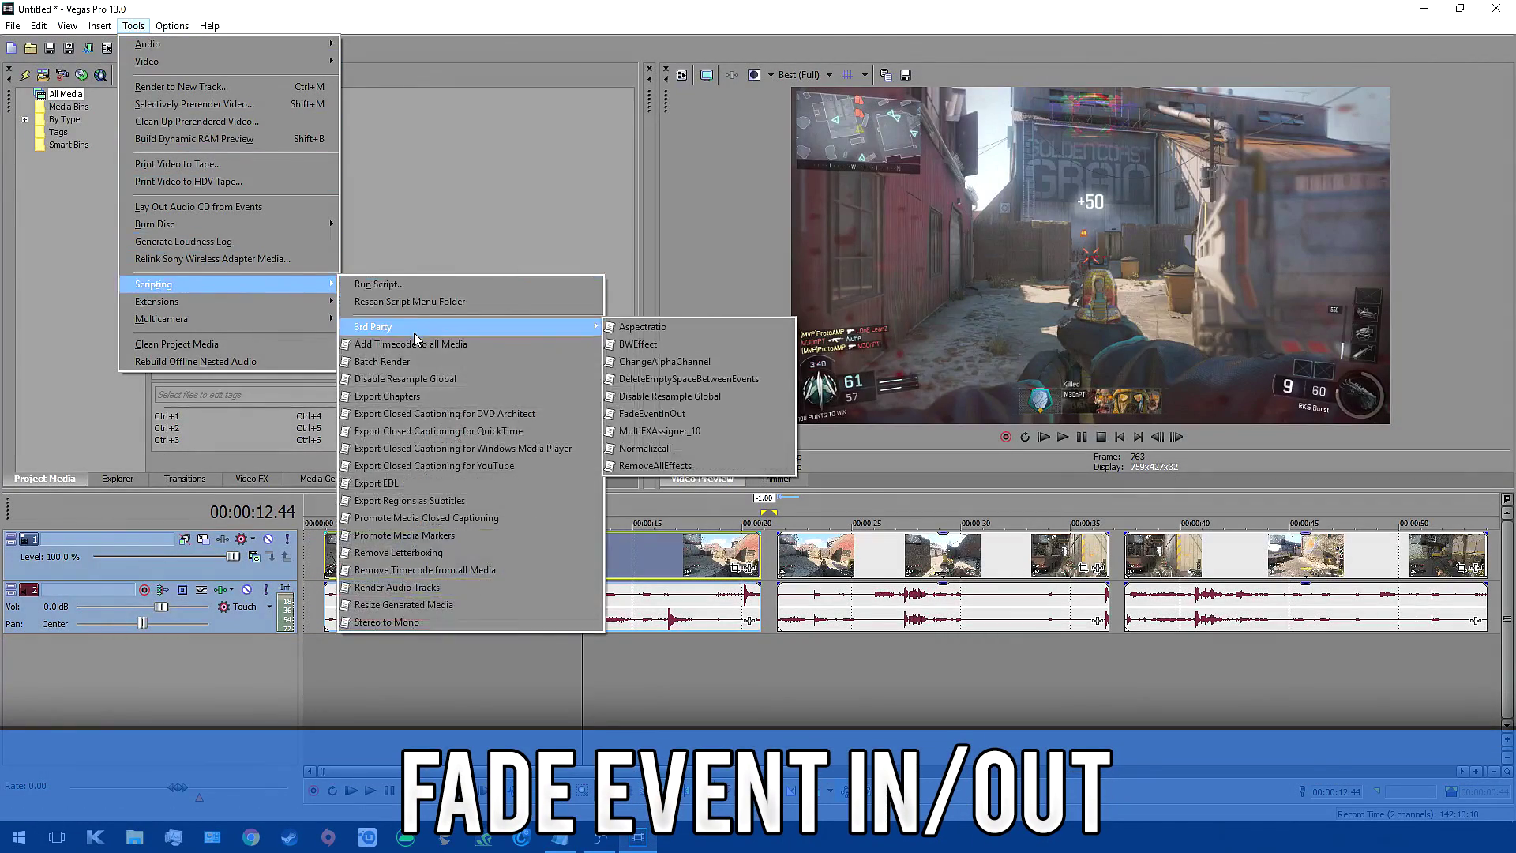
{"action": "left_click", "coordinate": [661, 414]}
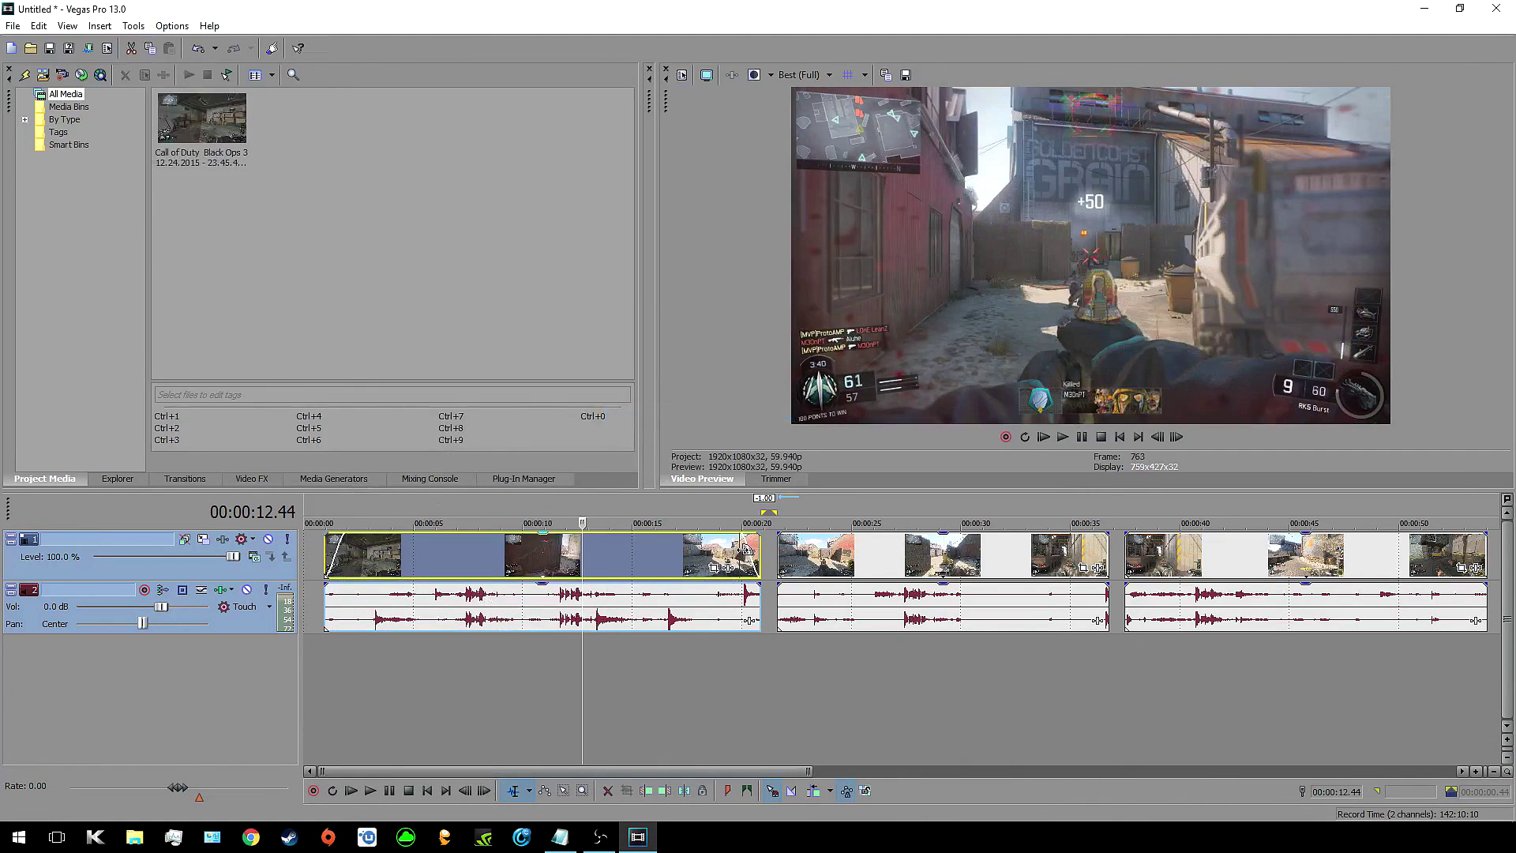
{"action": "left_click", "coordinate": [739, 563]}
{"action": "scroll", "coordinate": [739, 563], "scroll_direction": "up", "scroll_amount": 10}
{"action": "left_click_drag", "start_coordinate": [890, 506], "coordinate": [1241, 493]}
{"action": "scroll", "coordinate": [1241, 493], "scroll_direction": "down", "scroll_amount": 10}
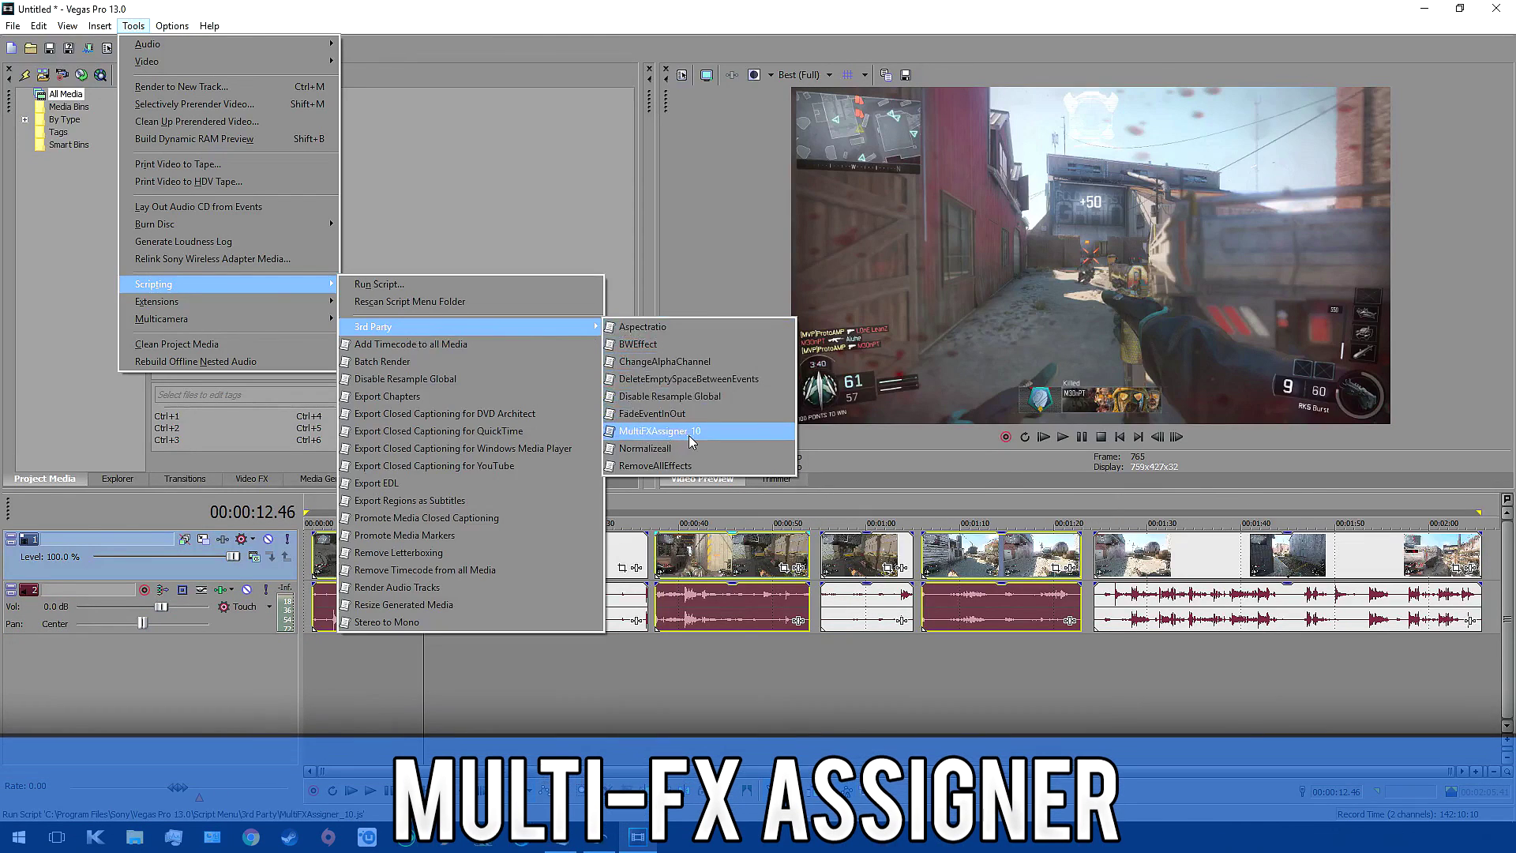
Launch MultiFXAssigner_10 and add Sony Black and White with the 100% preset.
{"action": "left_click", "coordinate": [684, 432]}
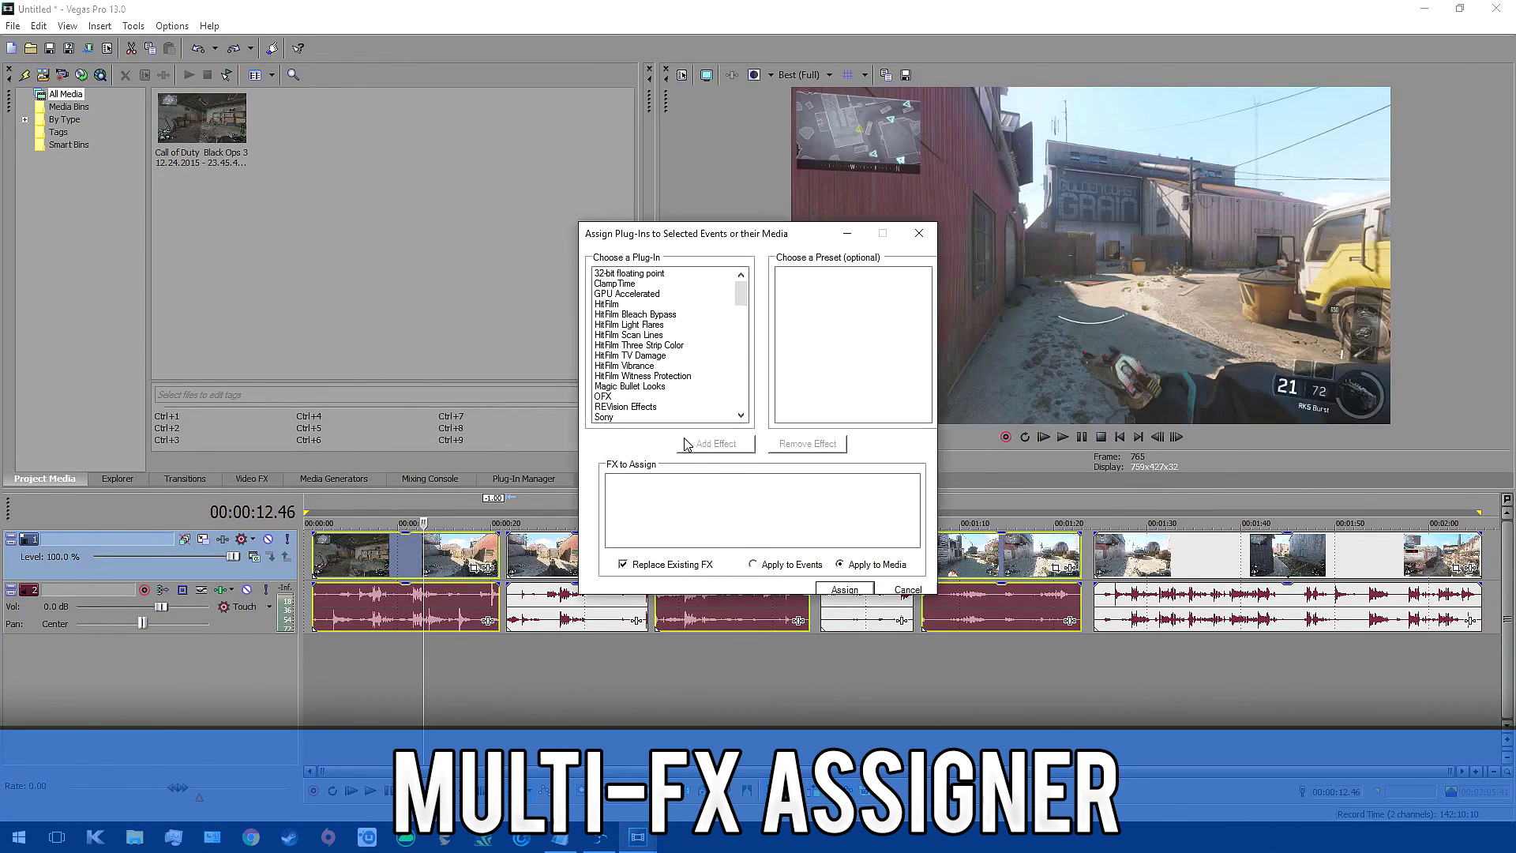
{"action": "left_click_drag", "start_coordinate": [736, 306], "coordinate": [754, 277]}
{"action": "scroll", "coordinate": [740, 316], "scroll_direction": "up", "scroll_amount": 5}
{"action": "scroll", "coordinate": [740, 316], "scroll_direction": "down", "scroll_amount": 5}
{"action": "left_click", "coordinate": [649, 326]}
{"action": "left_click", "coordinate": [821, 315]}
{"action": "left_click", "coordinate": [715, 443]}
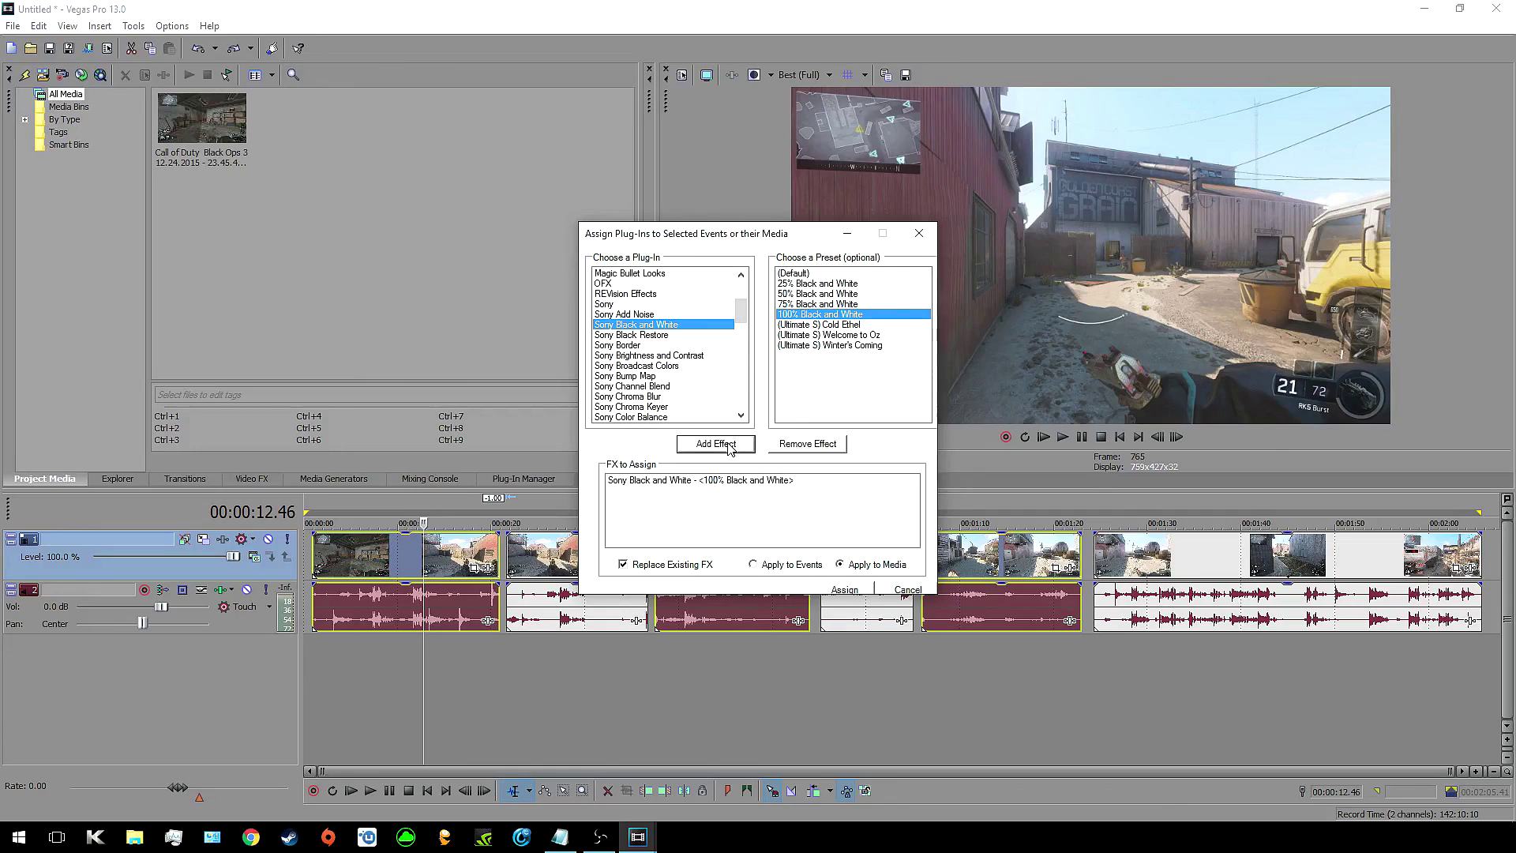
Add Sony Color Corrector (Secondary) with the Desktop preset and assign both effects.
{"action": "scroll", "coordinate": [743, 324], "scroll_direction": "down", "scroll_amount": 4}
{"action": "left_click", "coordinate": [656, 315]}
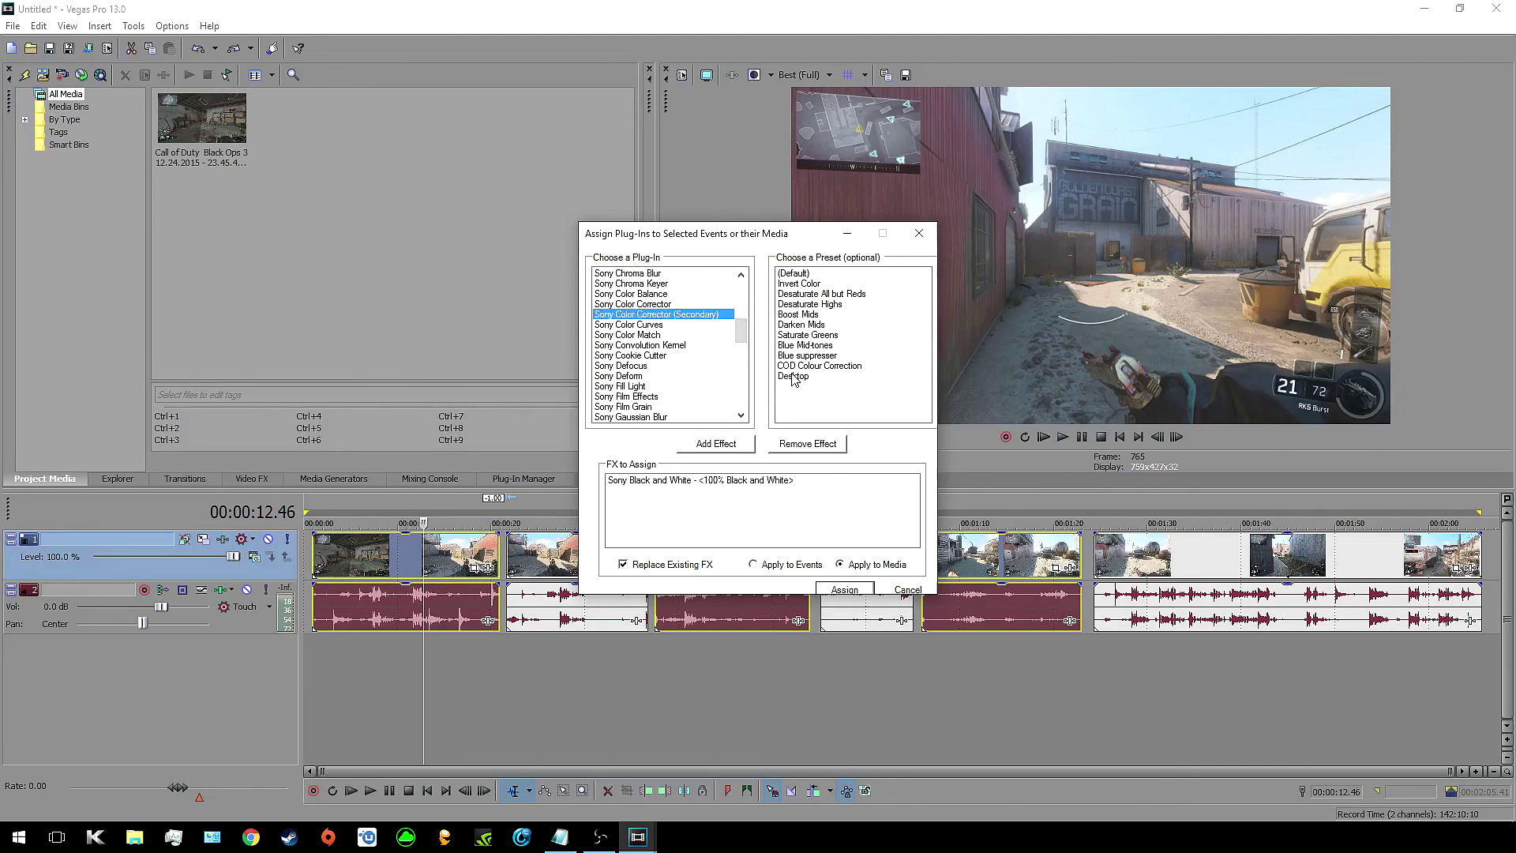
{"action": "left_click", "coordinate": [794, 376]}
{"action": "left_click", "coordinate": [715, 444]}
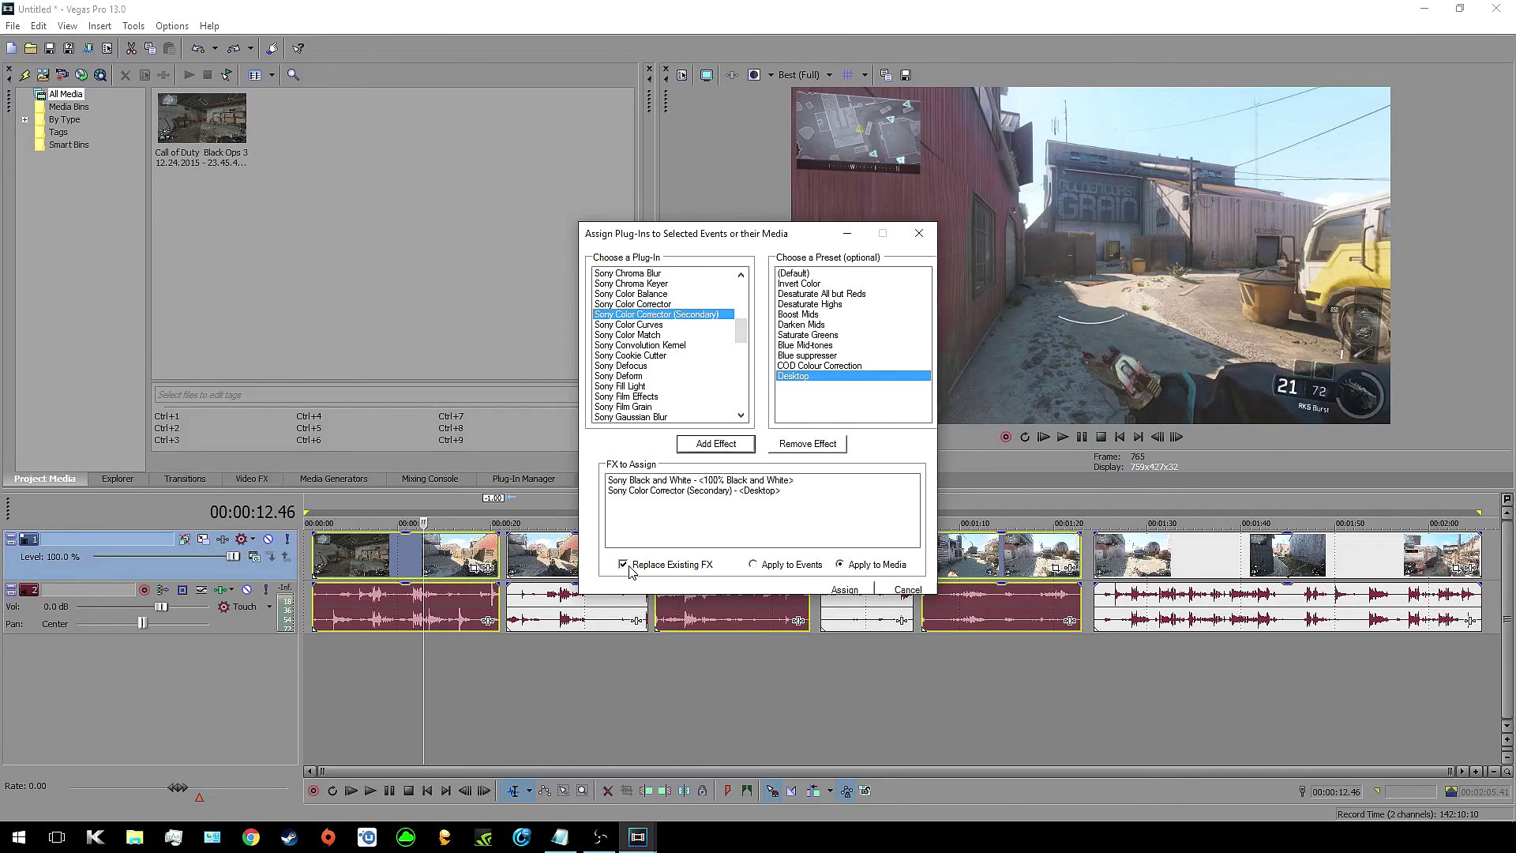
{"action": "left_click", "coordinate": [785, 565]}
{"action": "left_click", "coordinate": [880, 565]}
{"action": "left_click", "coordinate": [844, 590]}
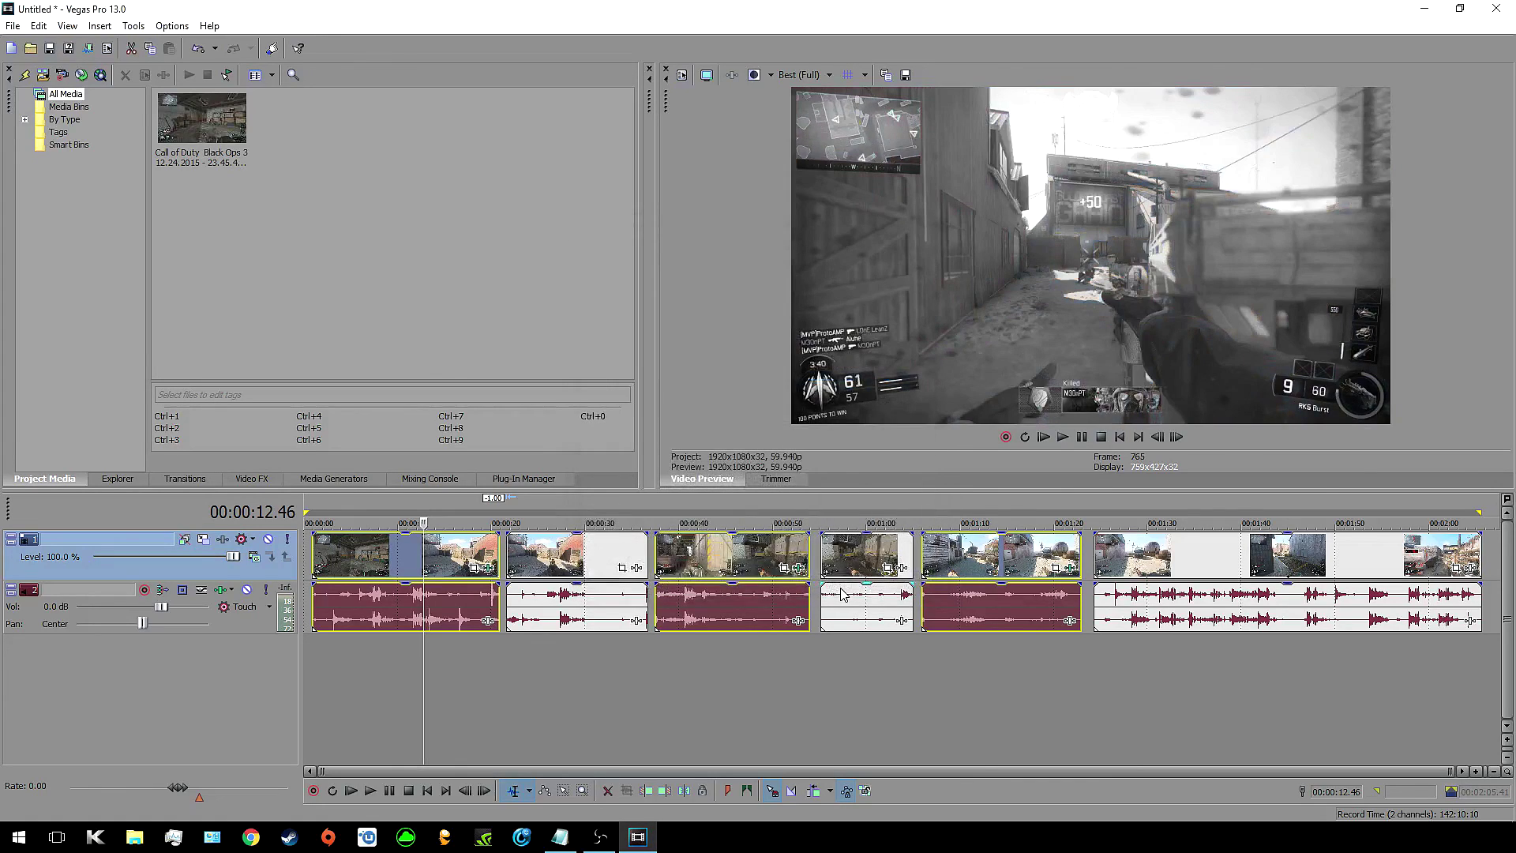
Preview several clips and inspect the first clip's Black and White and Color Corrector effects.
{"action": "left_click", "coordinate": [737, 545]}
{"action": "left_click", "coordinate": [1007, 549]}
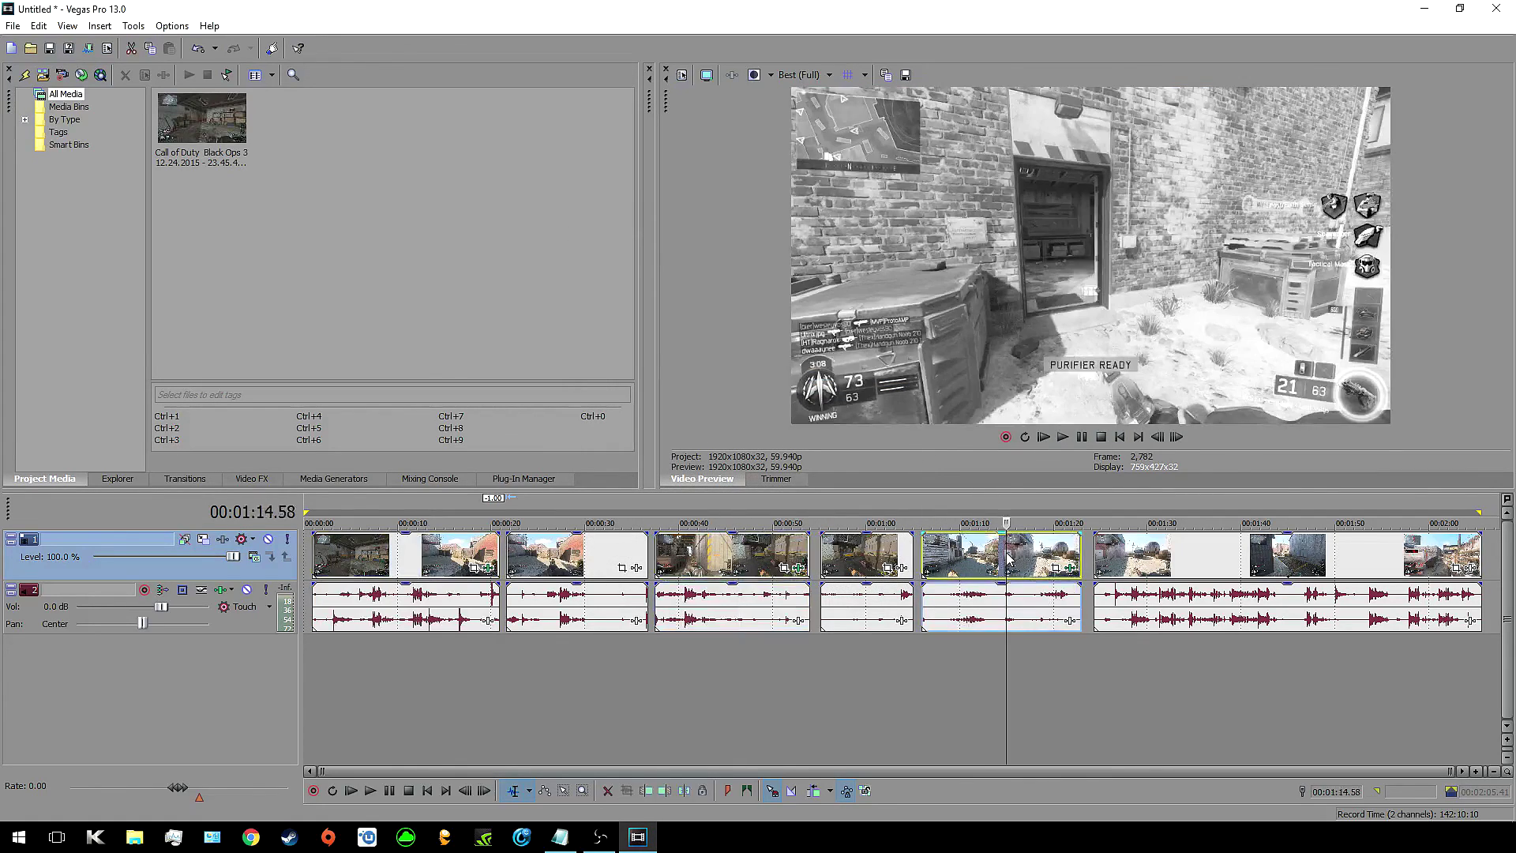
{"action": "left_click", "coordinate": [581, 559]}
{"action": "left_click", "coordinate": [862, 558]}
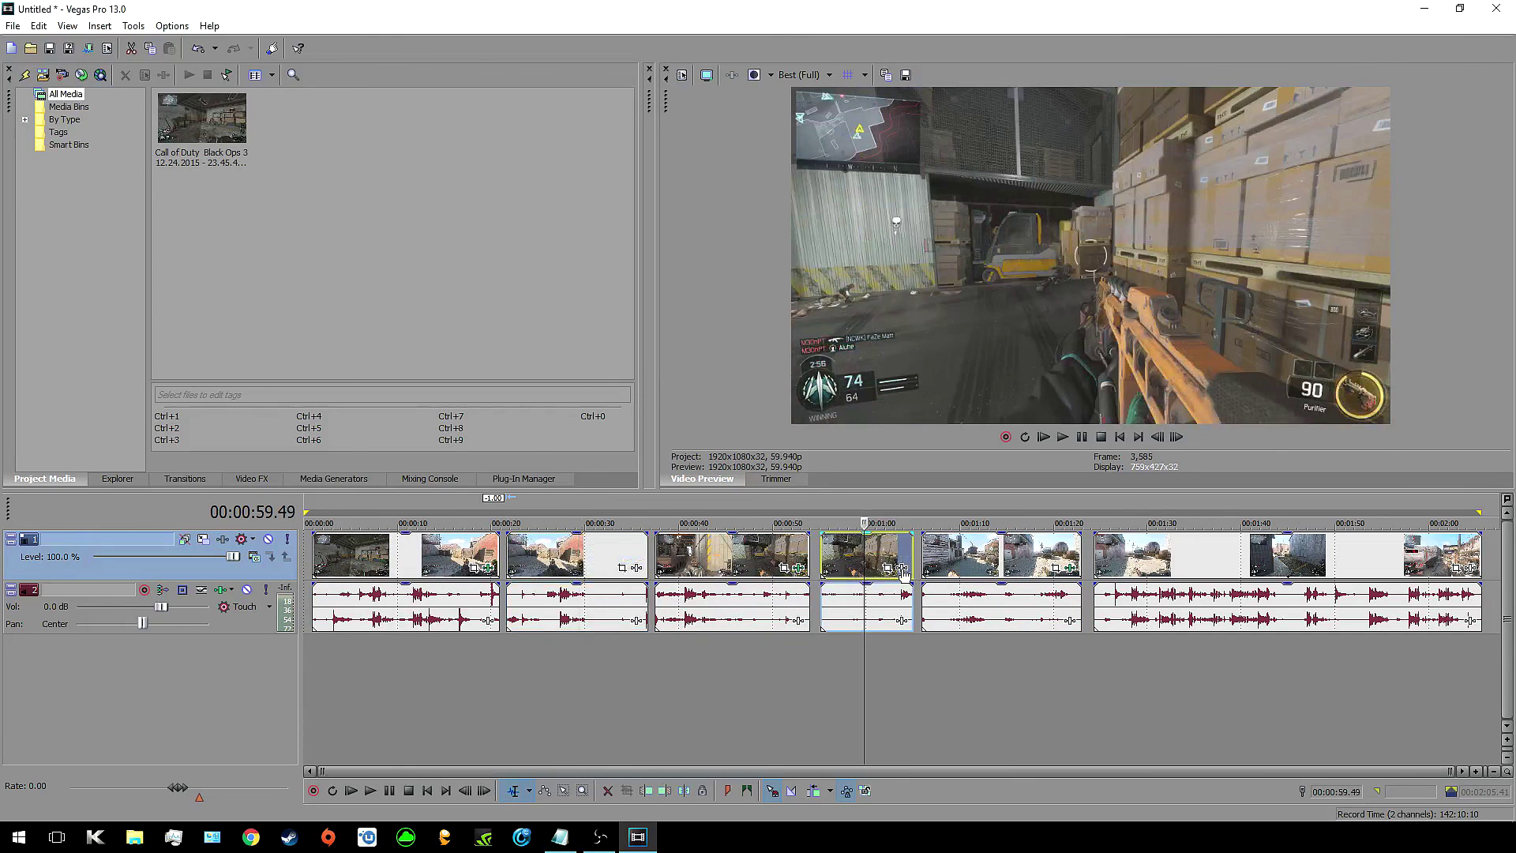
{"action": "scroll", "coordinate": [900, 572], "scroll_direction": "up", "scroll_amount": 3}
{"action": "scroll", "coordinate": [797, 574], "scroll_direction": "down", "scroll_amount": 2}
{"action": "left_click", "coordinate": [734, 560]}
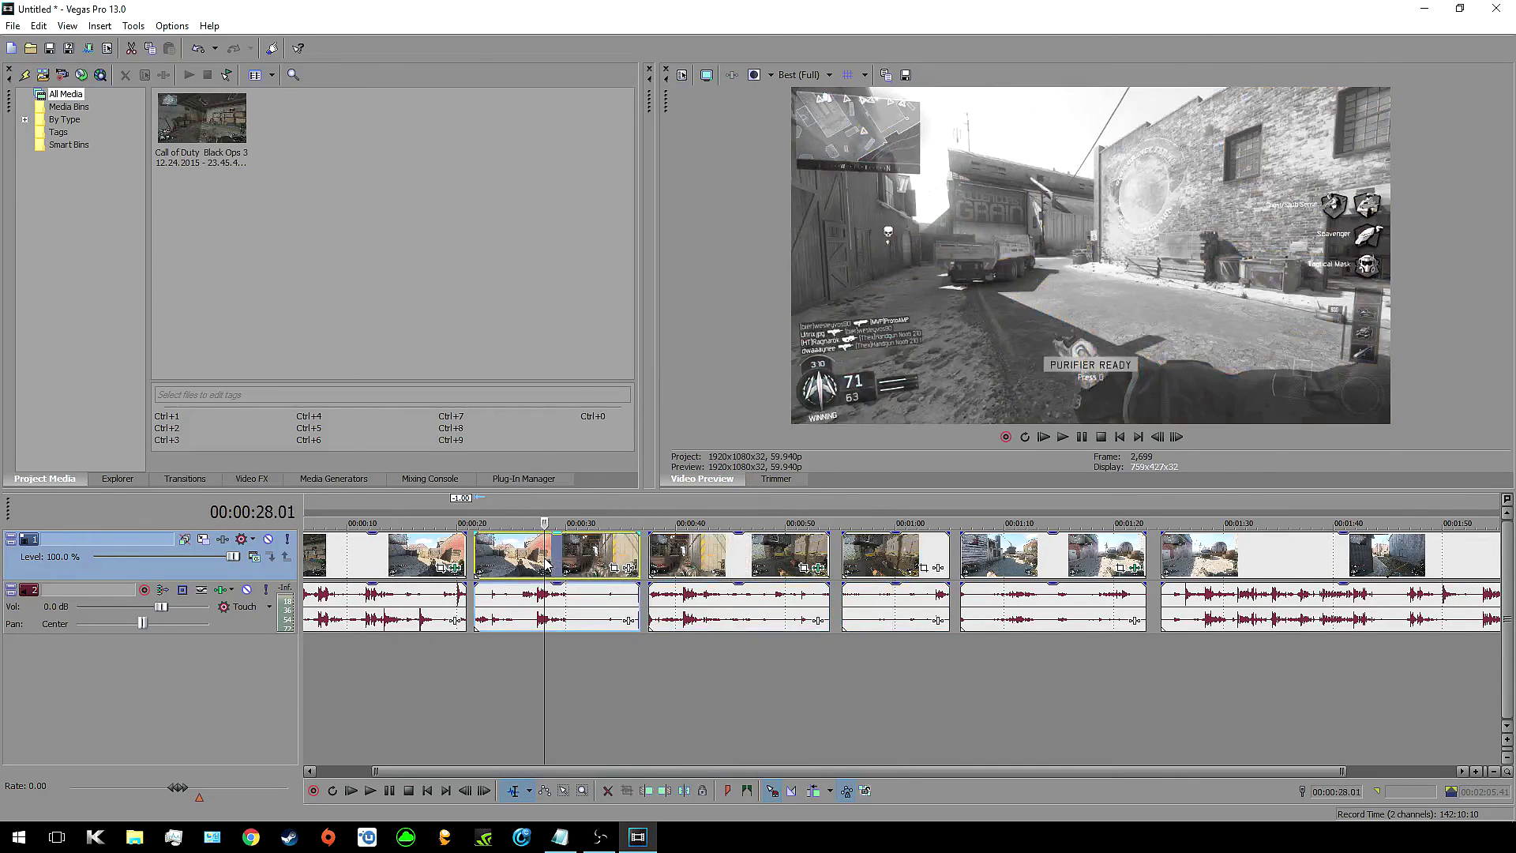
{"action": "left_click", "coordinate": [387, 557]}
{"action": "left_click", "coordinate": [461, 570]}
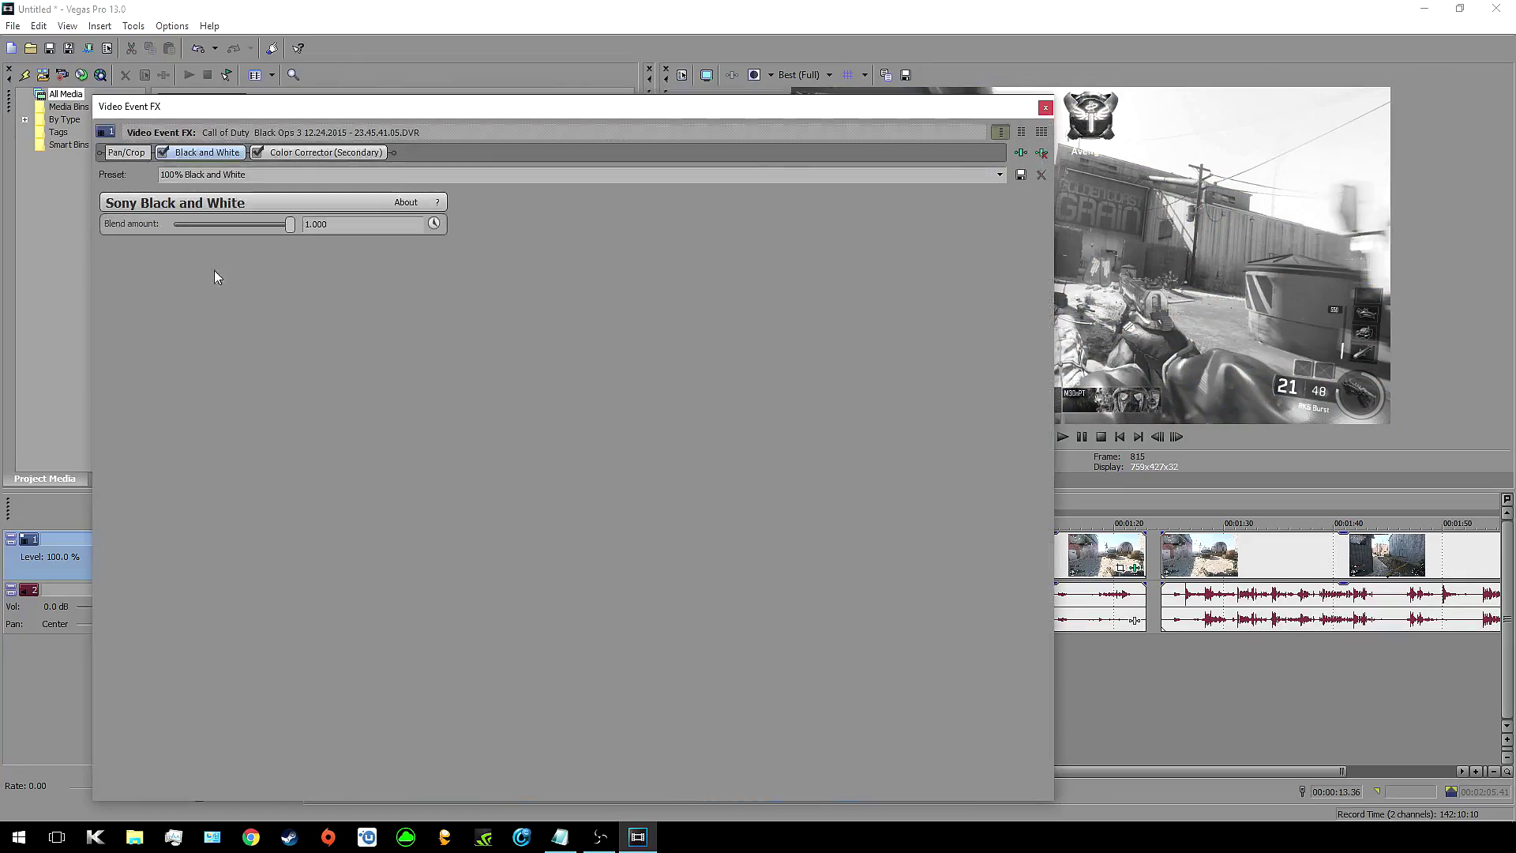
{"action": "left_click", "coordinate": [294, 154]}
{"action": "left_click", "coordinate": [221, 152]}
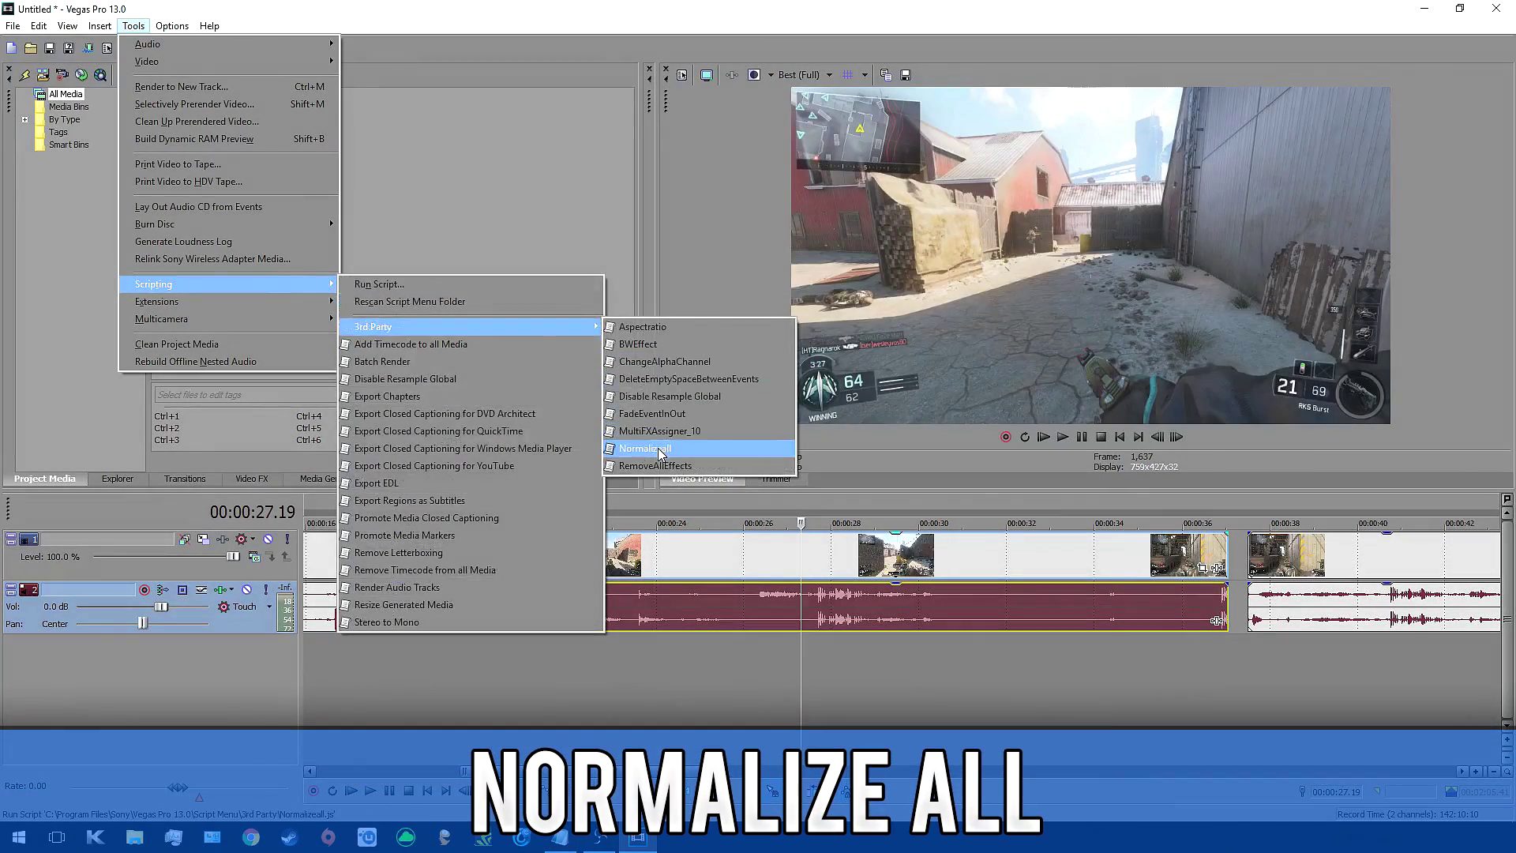
Run NormalizeAll, then RemoveAllEffects, and confirm the first clip's Event FX is empty.
{"action": "left_click", "coordinate": [660, 451]}
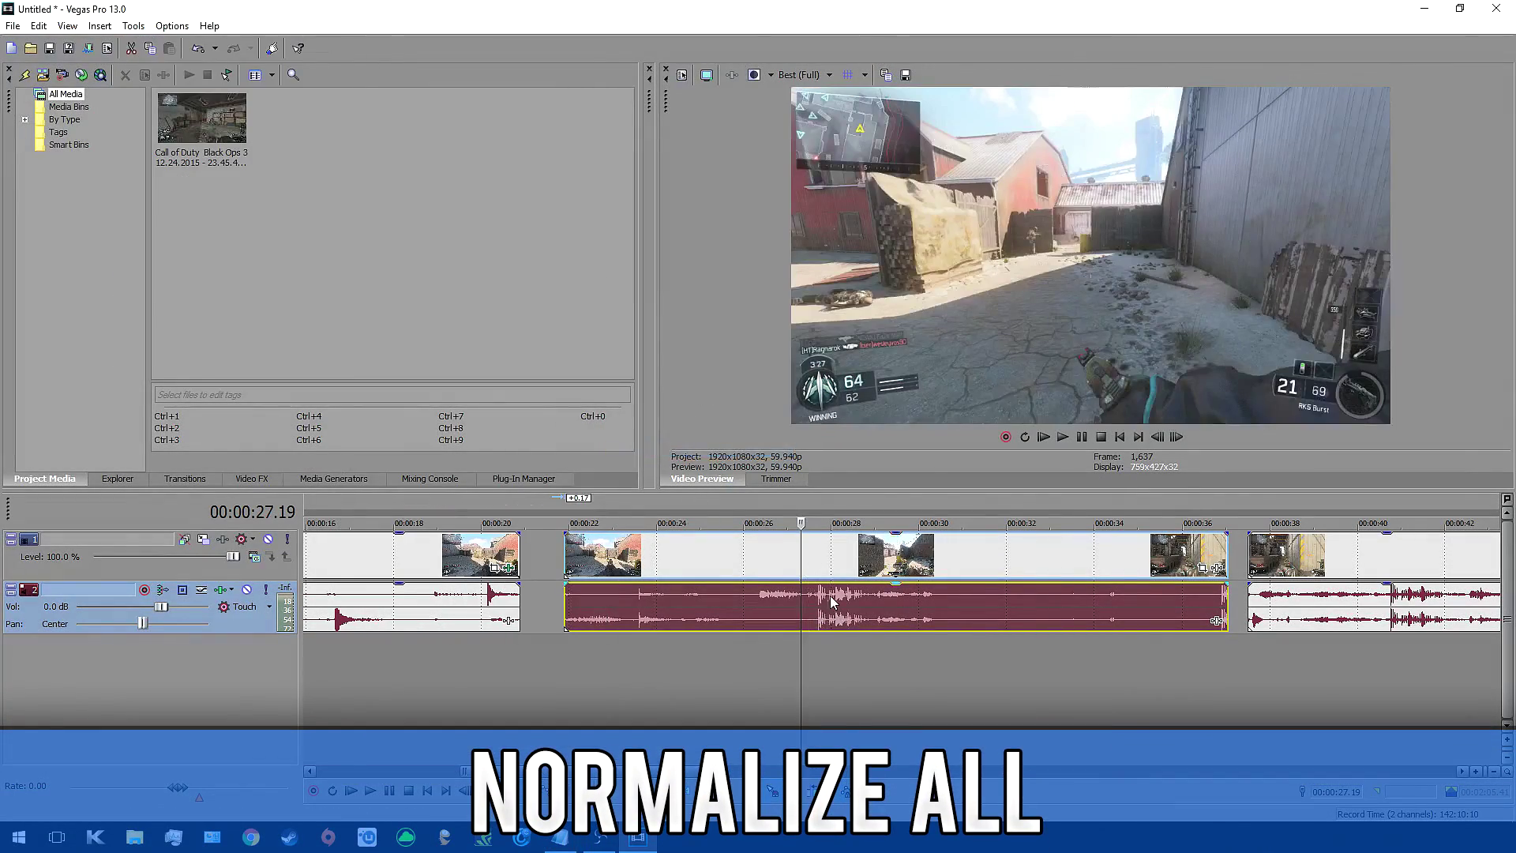
{"action": "left_click", "coordinate": [822, 570]}
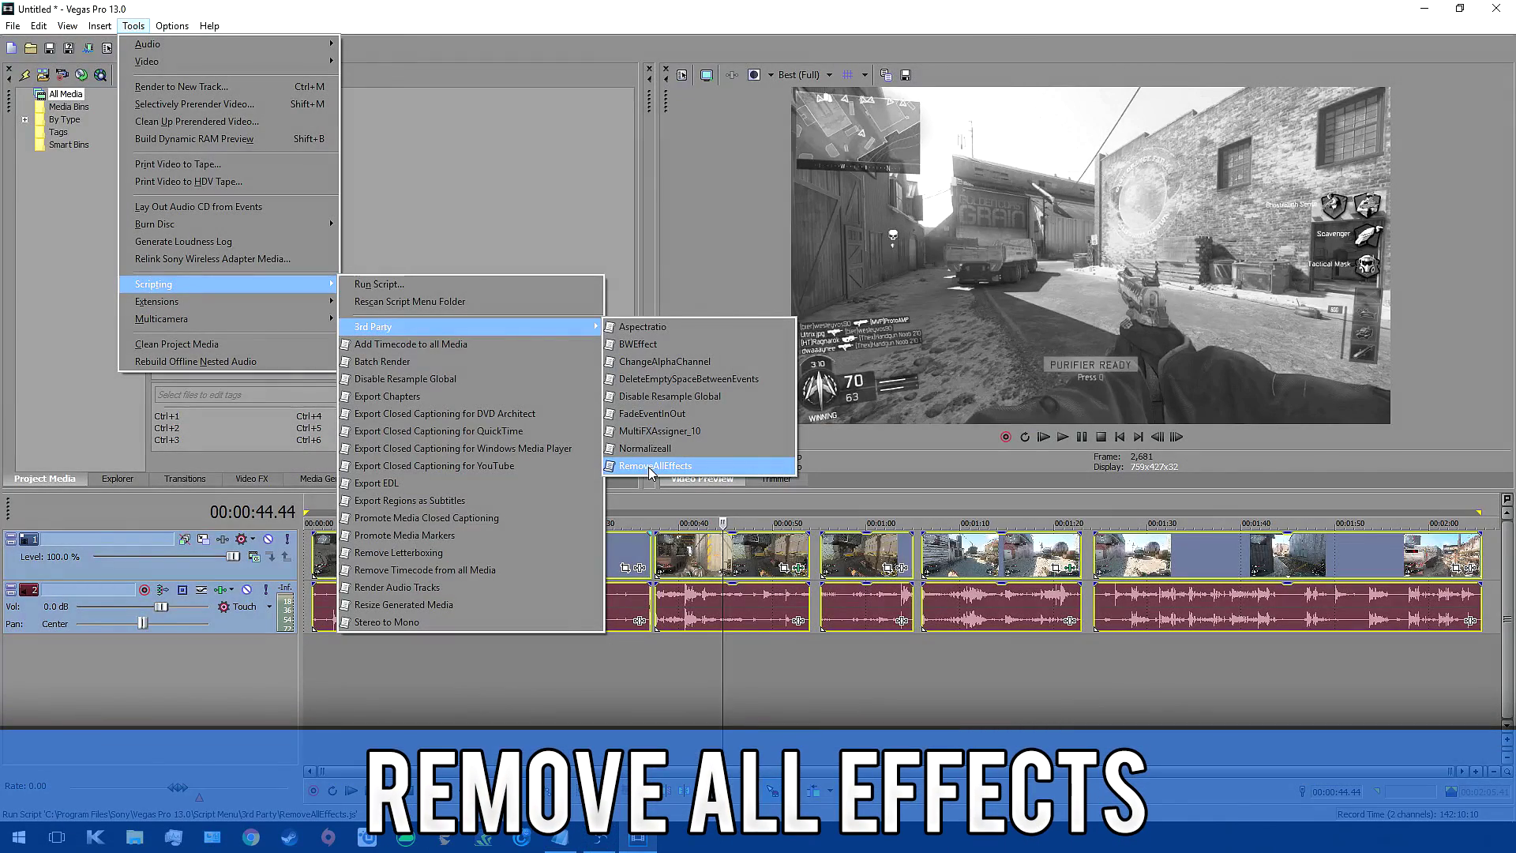
{"action": "left_click", "coordinate": [649, 467]}
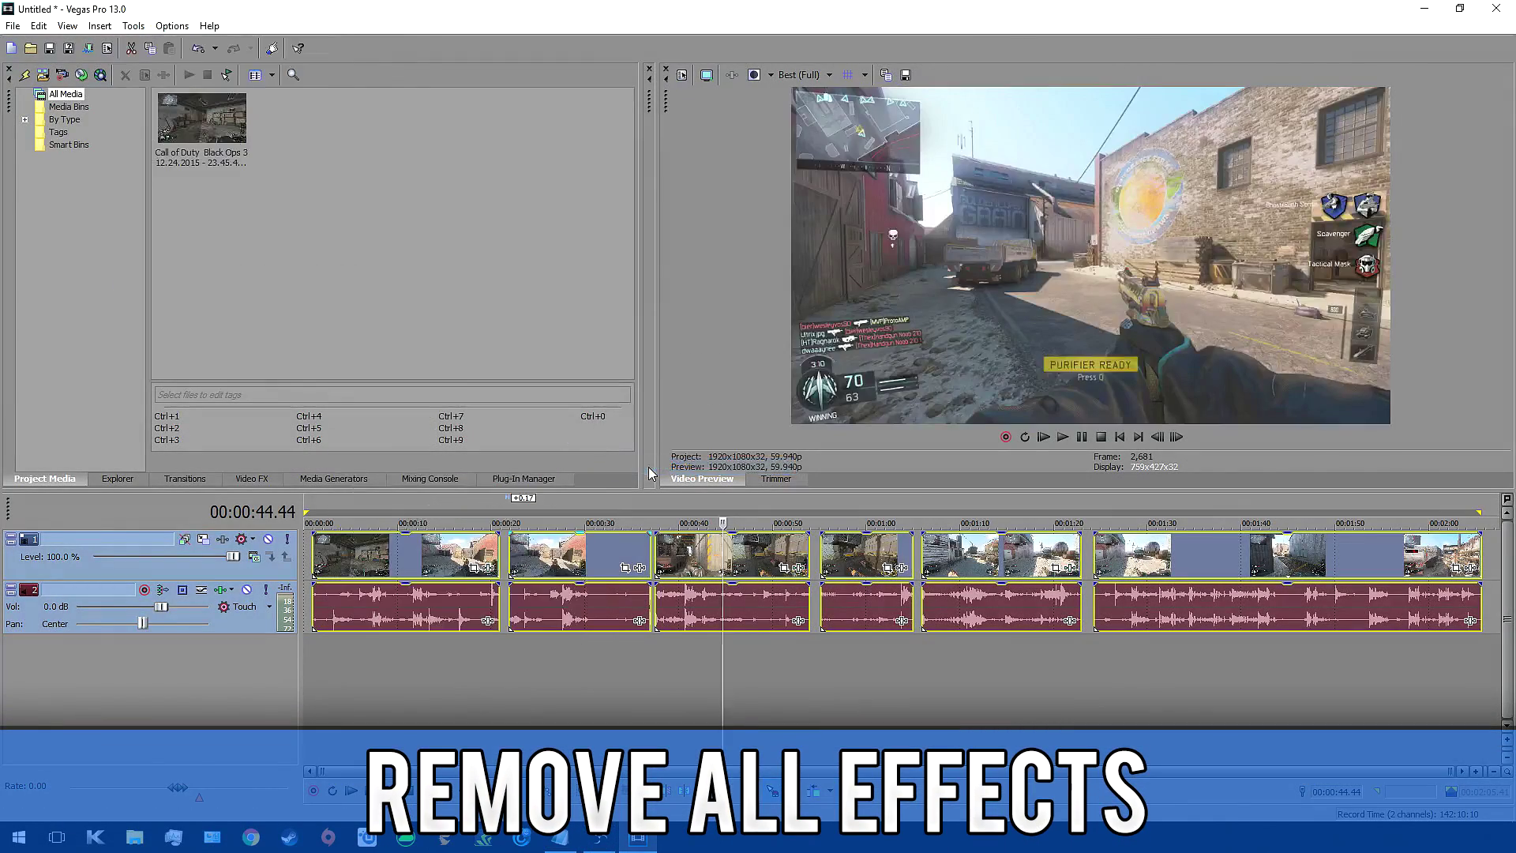
{"action": "left_click", "coordinate": [436, 557]}
{"action": "left_click", "coordinate": [490, 567]}
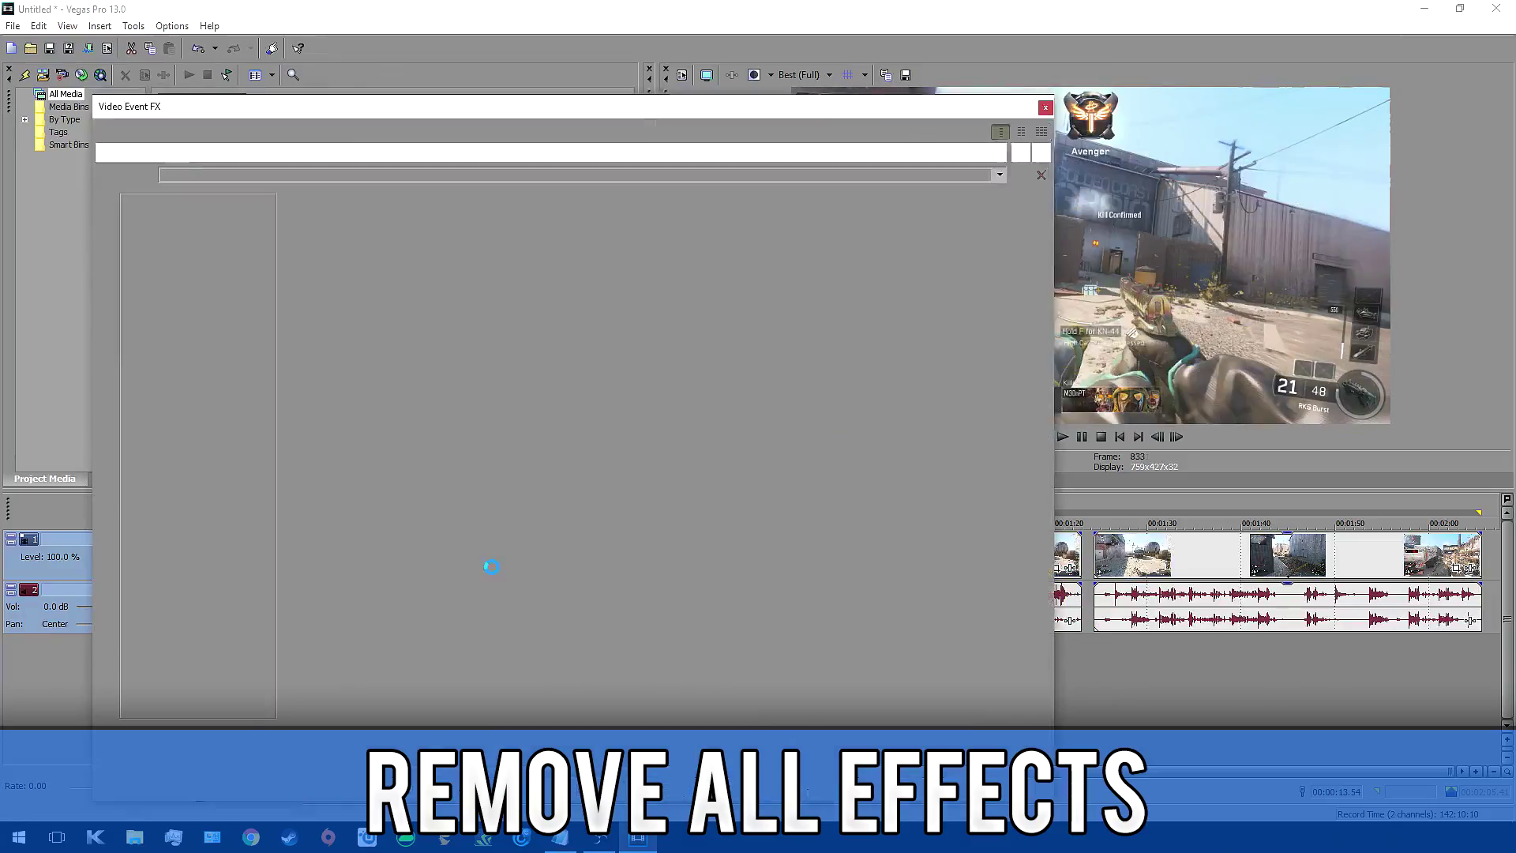